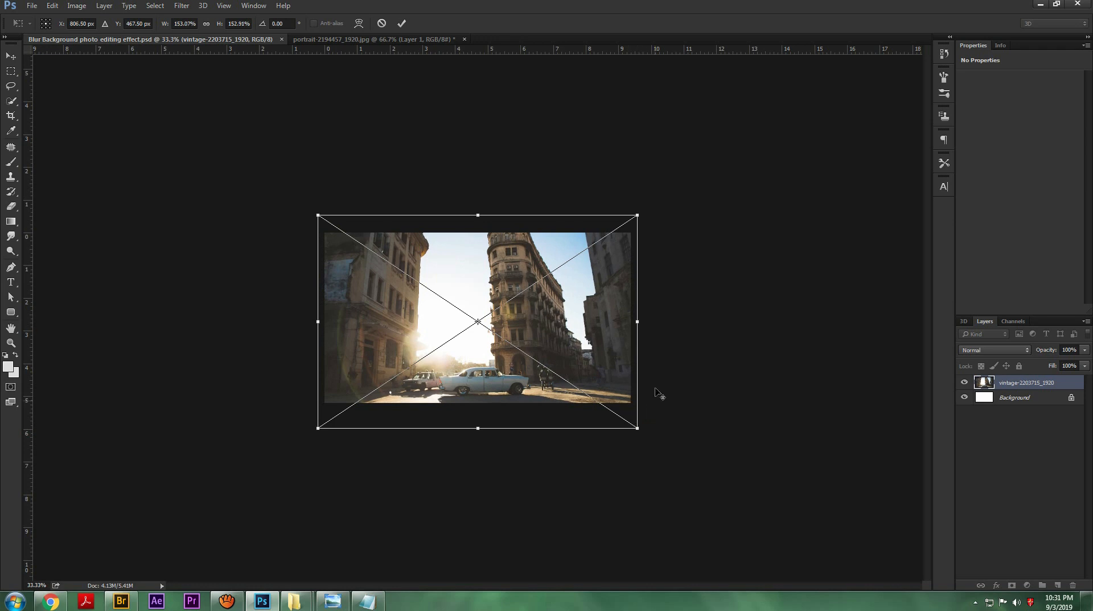
# Step: Commit the street photo's scaling at about 153% and rasterize its layer
pyautogui.click(401, 22)
pyautogui.press('c')
pyautogui.hotkey('ctrl', '+')
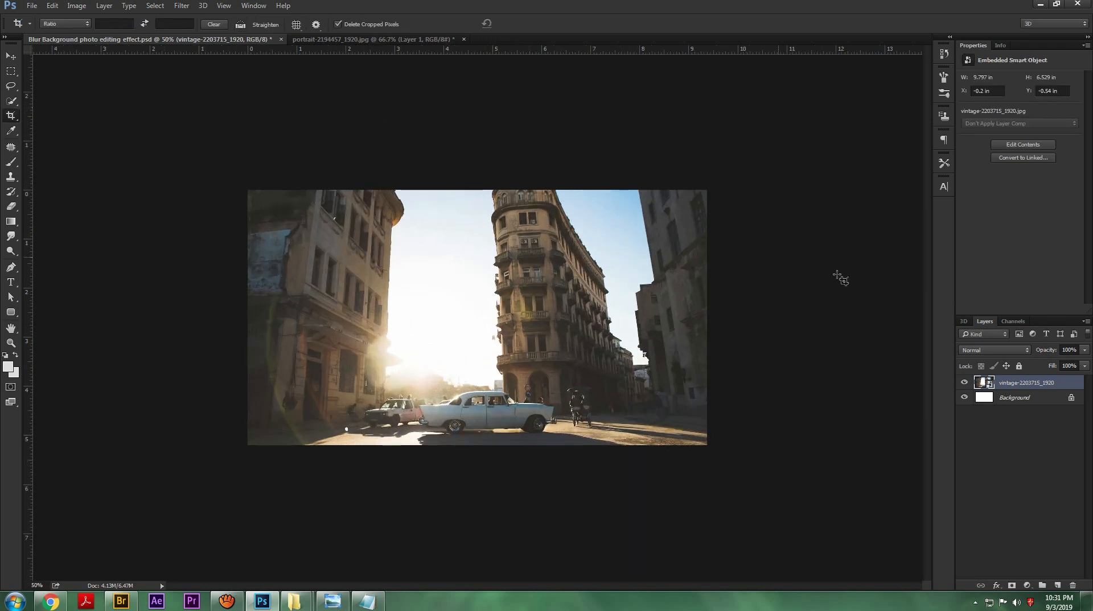
pyautogui.rightClick(1003, 386)
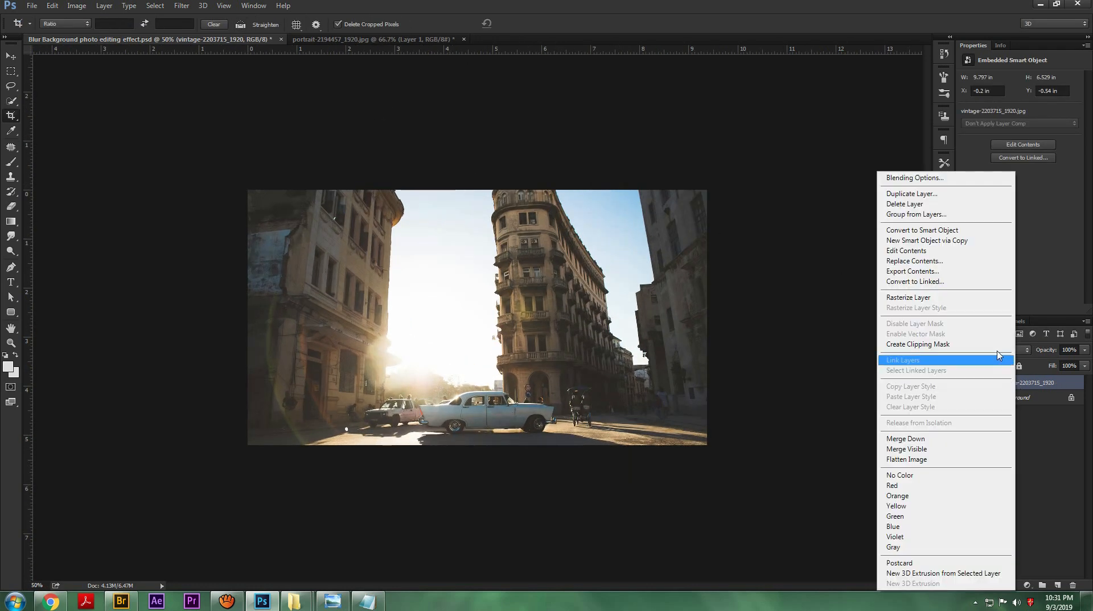
pyautogui.click(922, 296)
pyautogui.press('ctrl')
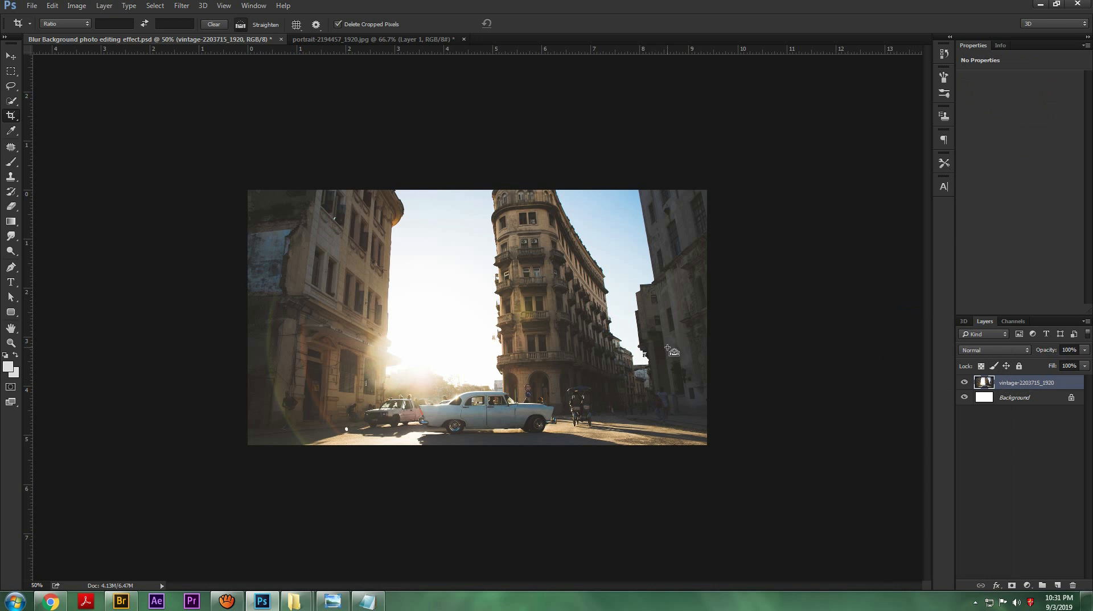
# Step: Shift the street photo's midtones toward warmer, reddish tones with Color Balance
pyautogui.hotkey('ctrl', 'b')
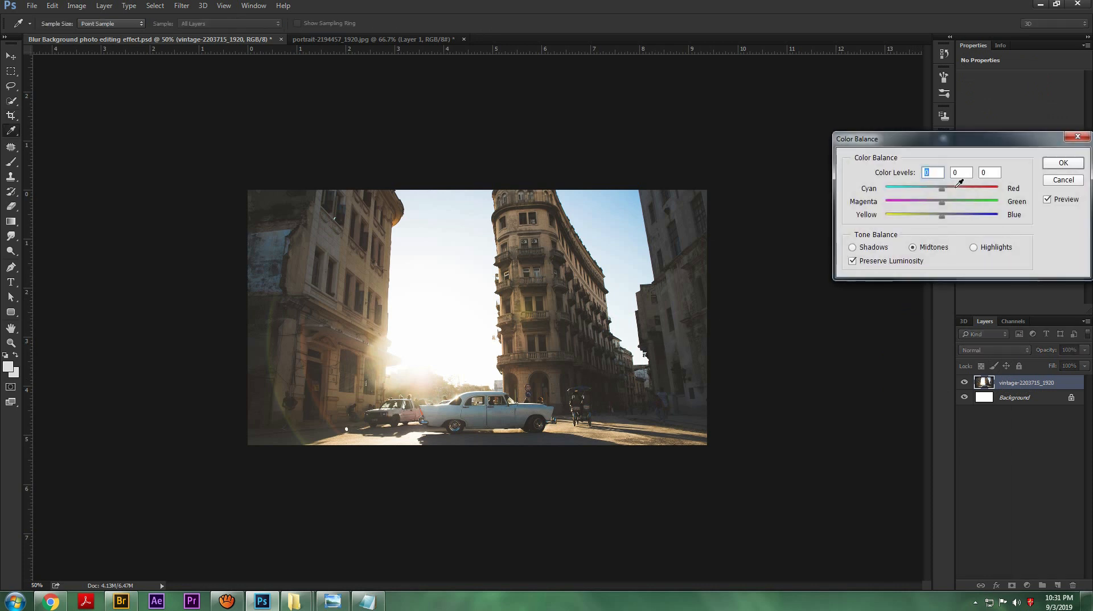
pyautogui.moveTo(941, 217); pyautogui.dragTo(935, 206)
pyautogui.click(935, 205)
pyautogui.click(1063, 162)
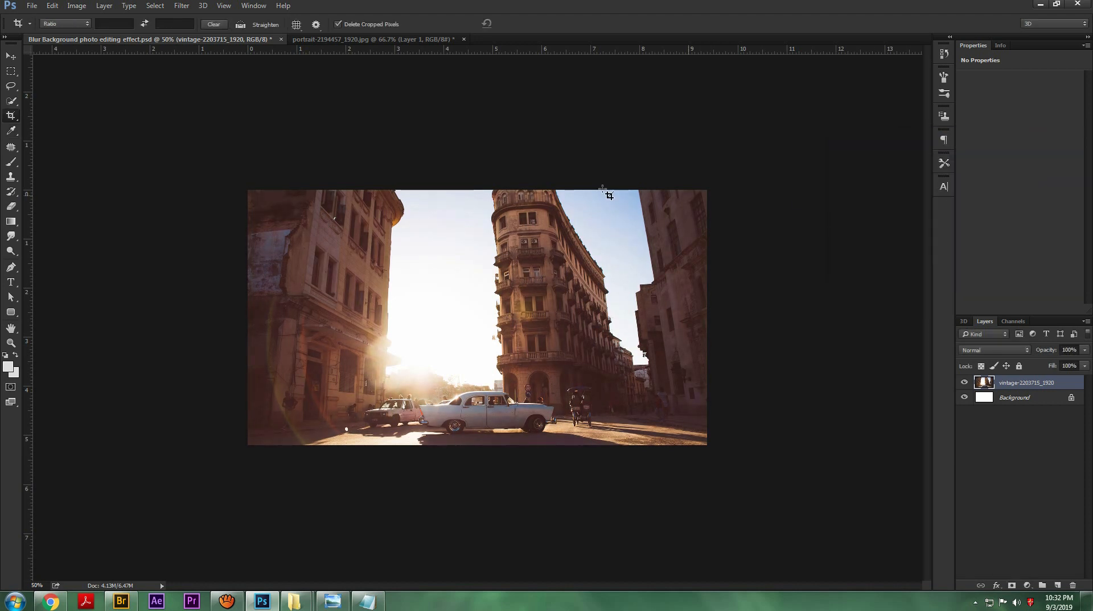
# Step: Apply the Reduce Noise filter to the street photo layer
pyautogui.click(182, 5)
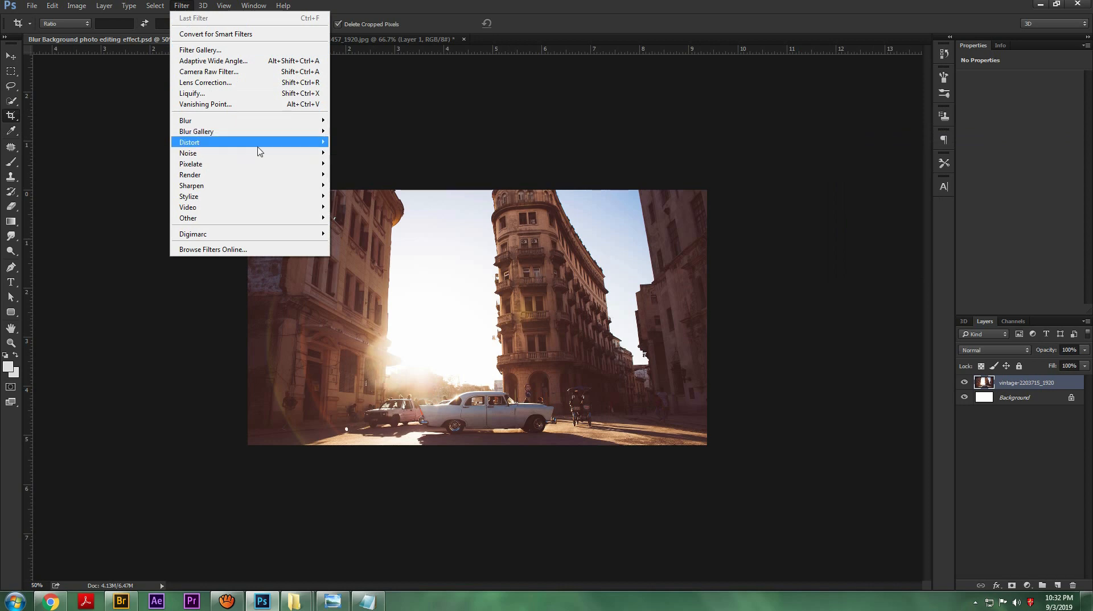
pyautogui.moveTo(319, 143)
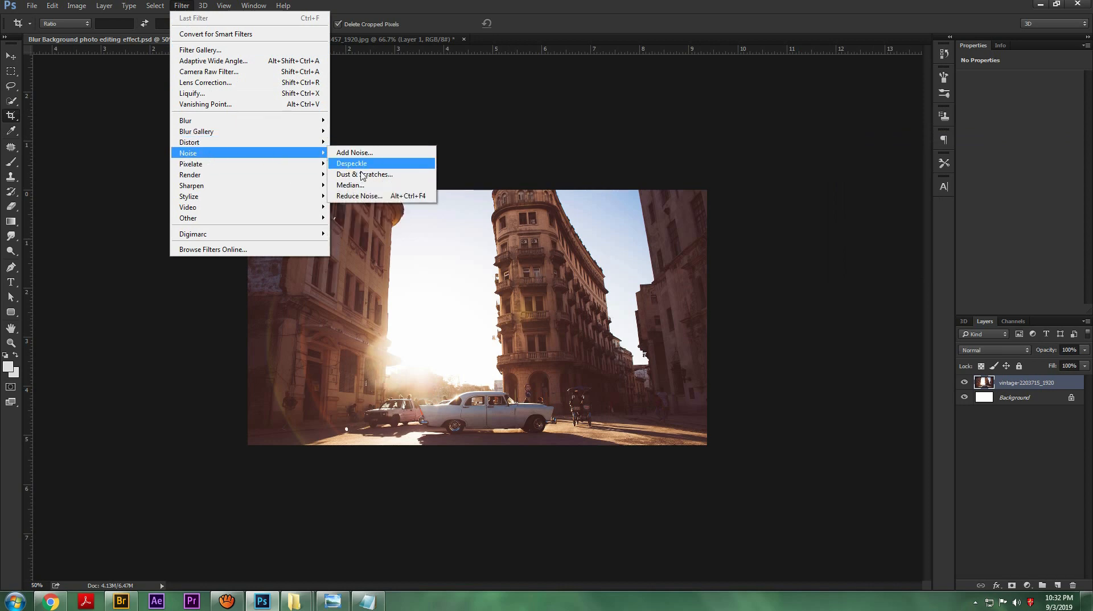
pyautogui.click(364, 195)
pyautogui.click(841, 118)
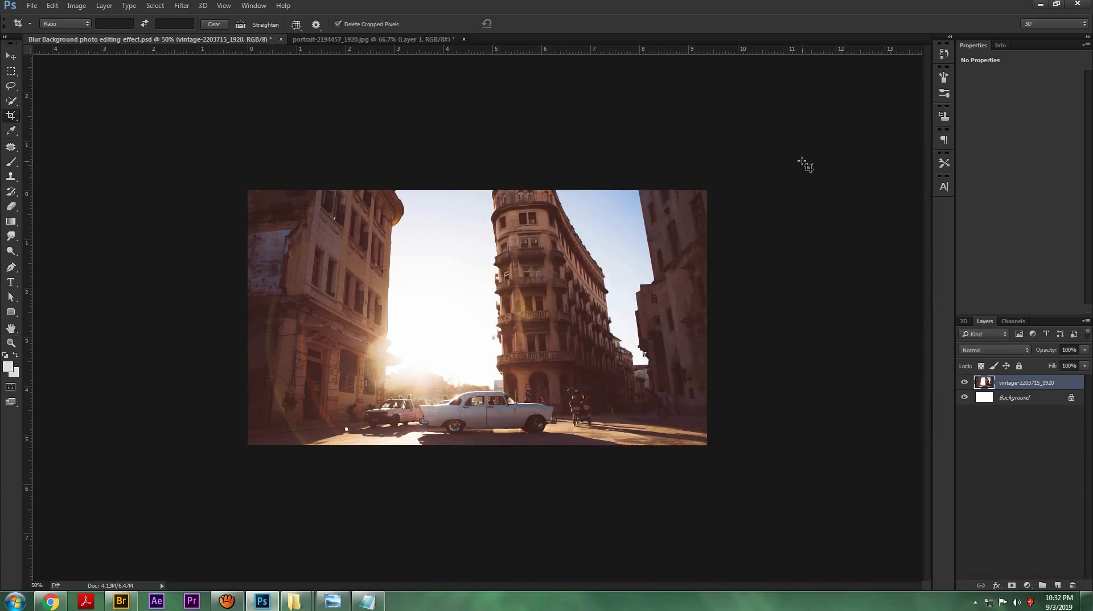
# Step: Copy the cut-out man from the portrait document into the street composition and close the portrait without saving
pyautogui.click(379, 39)
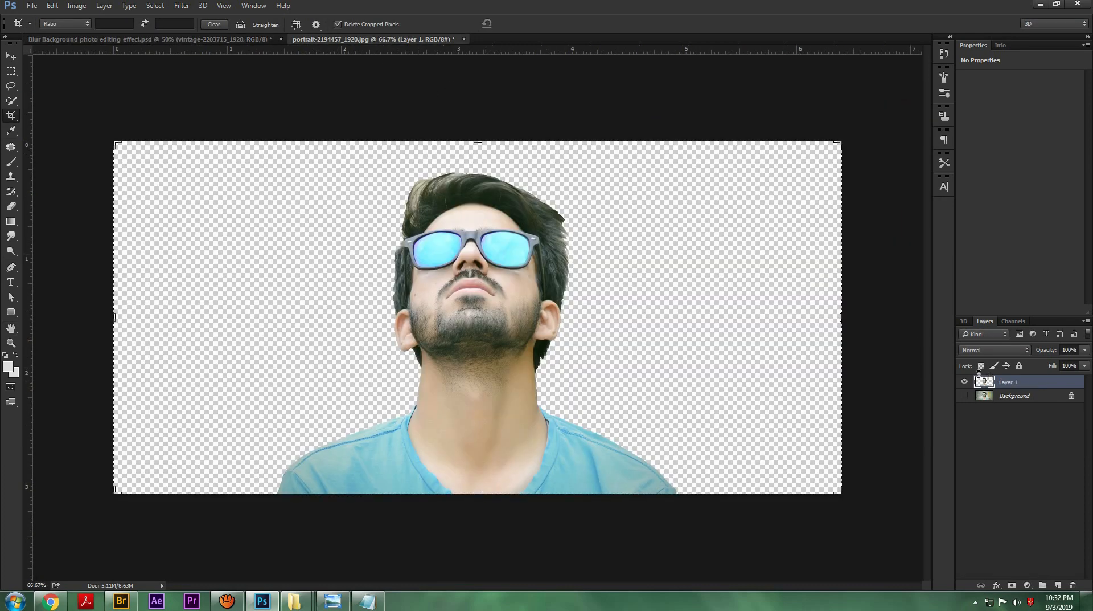
pyautogui.press('v')
pyautogui.moveTo(388, 39); pyautogui.dragTo(387, 173)
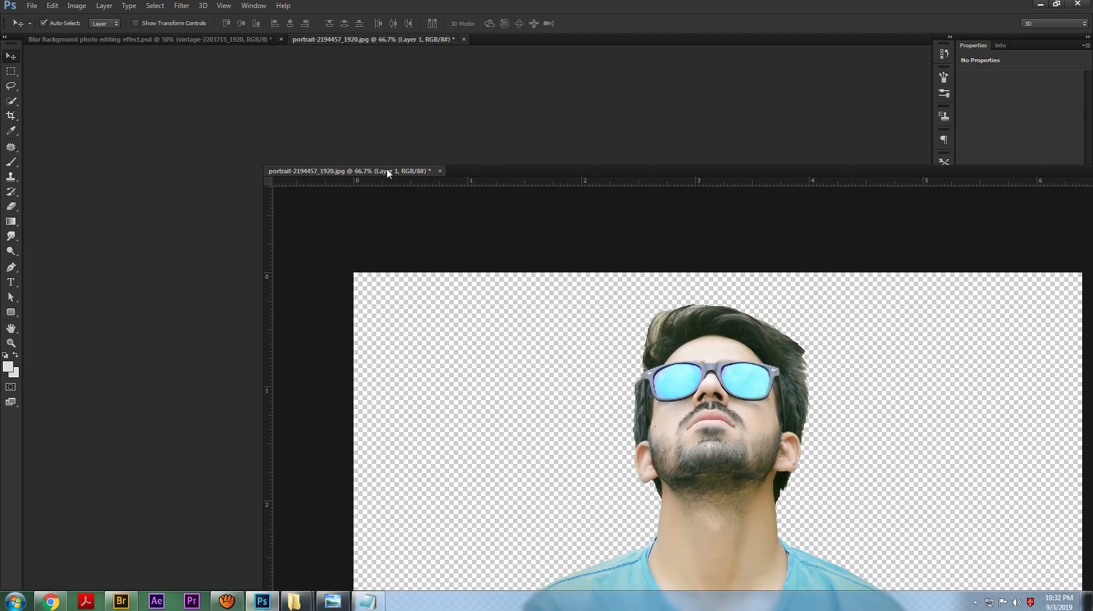
pyautogui.moveTo(846, 172); pyautogui.dragTo(348, 331)
pyautogui.moveTo(1024, 383); pyautogui.dragTo(591, 271)
pyautogui.click(493, 326)
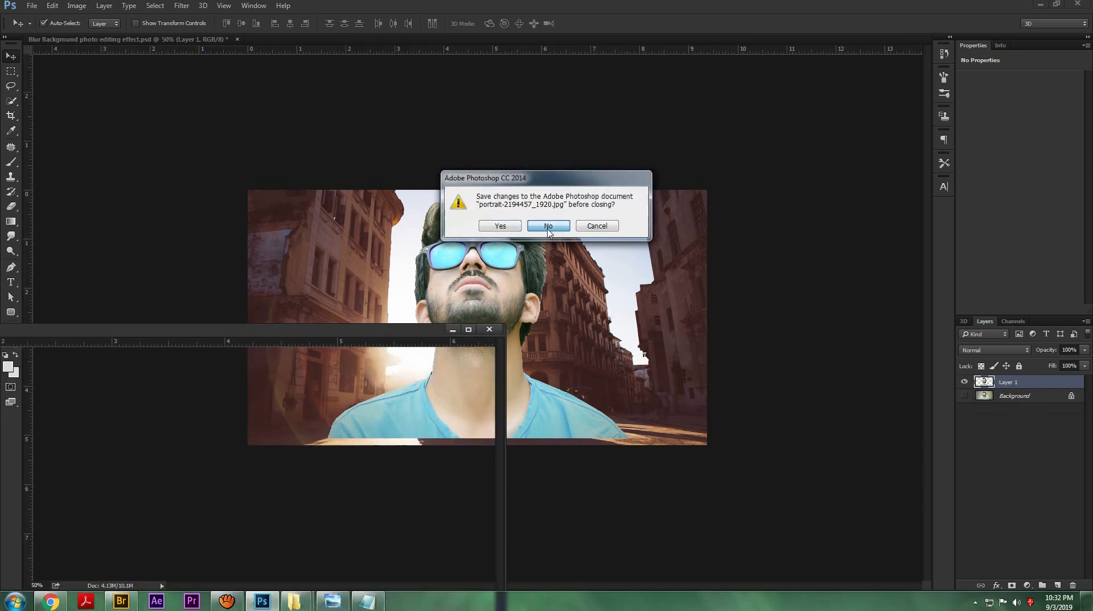
pyautogui.click(549, 226)
# Step: Scale and move the cut-out man so he is centered in the street with his shoulders reaching the canvas's bottom edge
pyautogui.hotkey('ctrl', 't')
pyautogui.moveTo(572, 289); pyautogui.dragTo(574, 295)
pyautogui.moveTo(627, 204); pyautogui.dragTo(619, 226)
pyautogui.press('Return')
pyautogui.hotkey('ctrl', 't')
pyautogui.moveTo(544, 329); pyautogui.dragTo(543, 333)
pyautogui.moveTo(609, 235)
pyautogui.mouseDown()
pyautogui.moveTo(631, 231)
pyautogui.moveTo(613, 234)
pyautogui.mouseUp()
pyautogui.moveTo(564, 311); pyautogui.dragTo(564, 312)
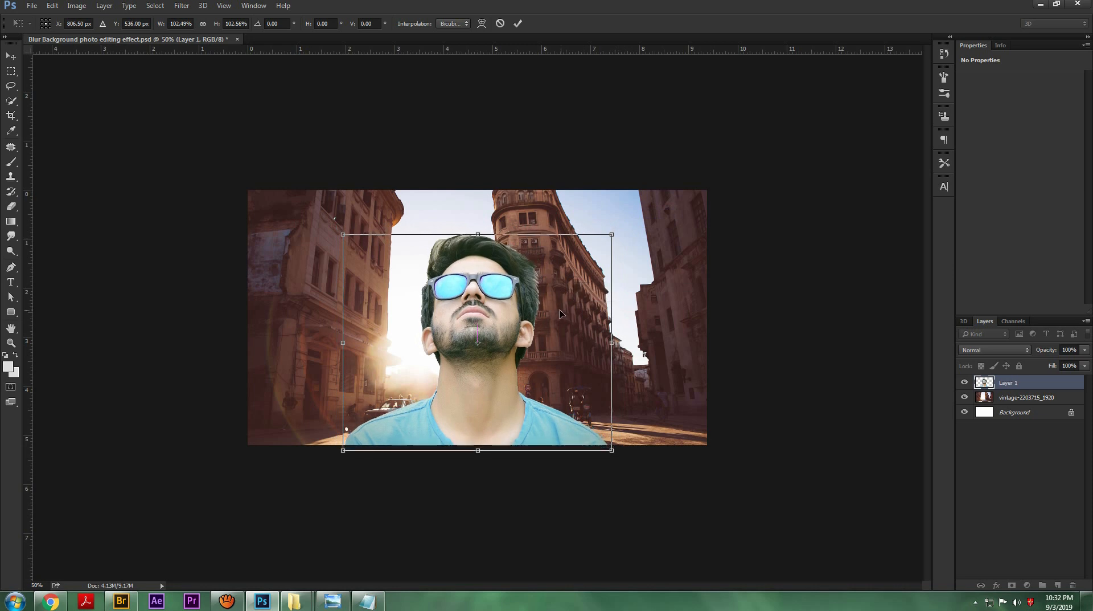
pyautogui.click(517, 23)
# Step: Set the man layer's midtone color balance to +69, +13, +16 and apply the Despeckle filter
pyautogui.keyDown('ctrl'); pyautogui.click(1027, 398); pyautogui.keyUp('ctrl')
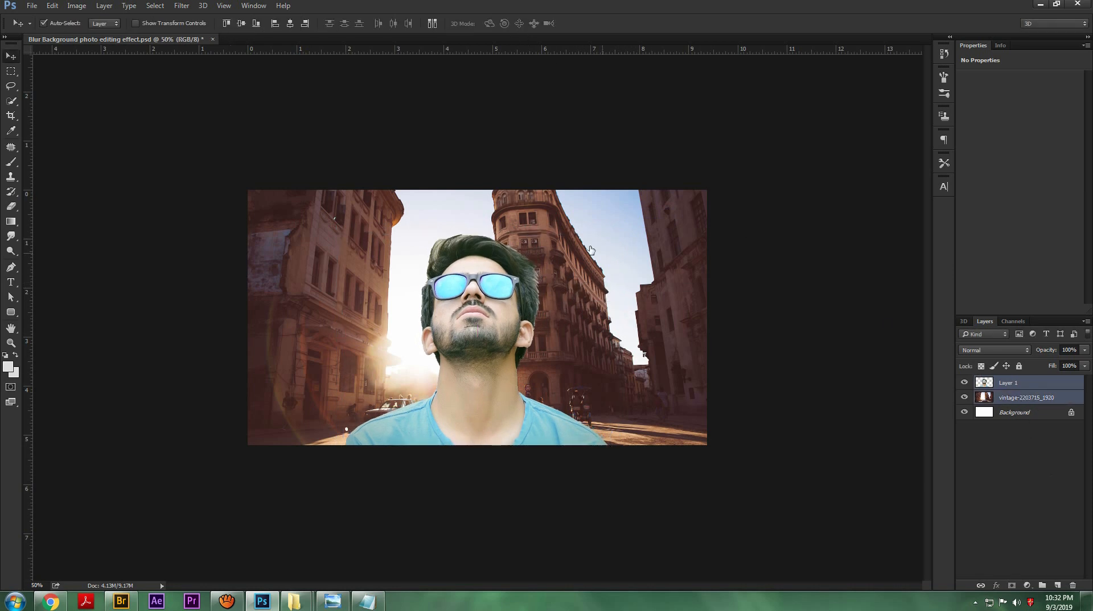
pyautogui.click(1032, 387)
pyautogui.hotkey('ctrl', 'b')
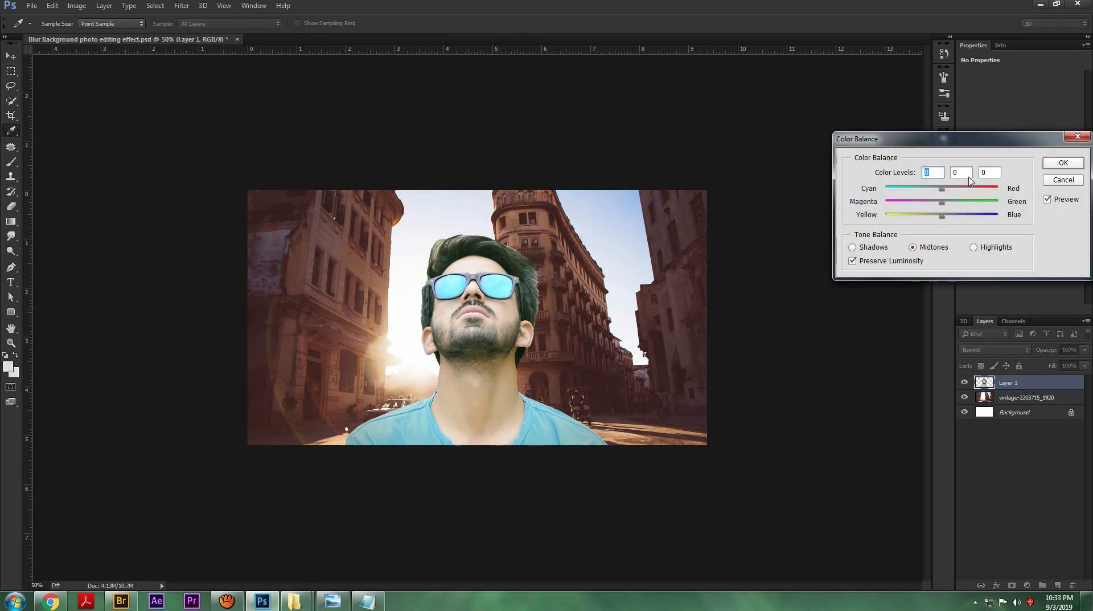
pyautogui.moveTo(948, 190)
pyautogui.mouseDown()
pyautogui.moveTo(959, 191)
pyautogui.moveTo(934, 218)
pyautogui.moveTo(952, 218)
pyautogui.moveTo(934, 205)
pyautogui.moveTo(950, 203)
pyautogui.mouseUp()
pyautogui.moveTo(959, 189); pyautogui.dragTo(962, 192)
pyautogui.click(1064, 162)
pyautogui.click(181, 6)
pyautogui.click(359, 166)
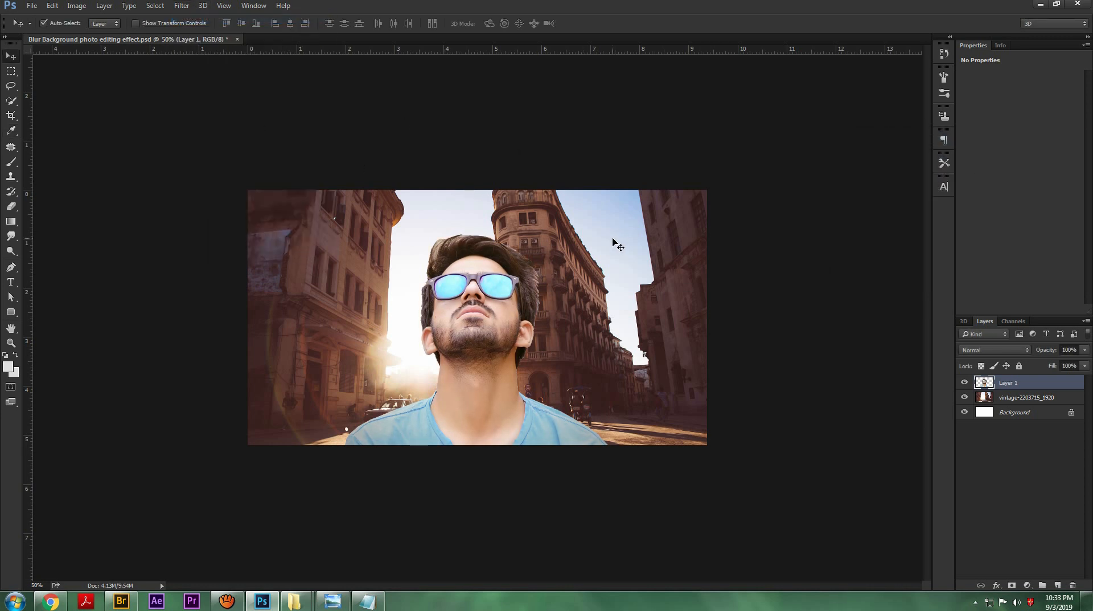
# Step: Set up the Smudge tool with a speckled brush tip of about 40 px and smudge the hair edge bordering the building
pyautogui.hotkey('ctrl', '+')
pyautogui.hotkey('ctrl', '+')
pyautogui.hotkey('ctrl', '+')
pyautogui.moveTo(602, 204); pyautogui.dragTo(512, 411)
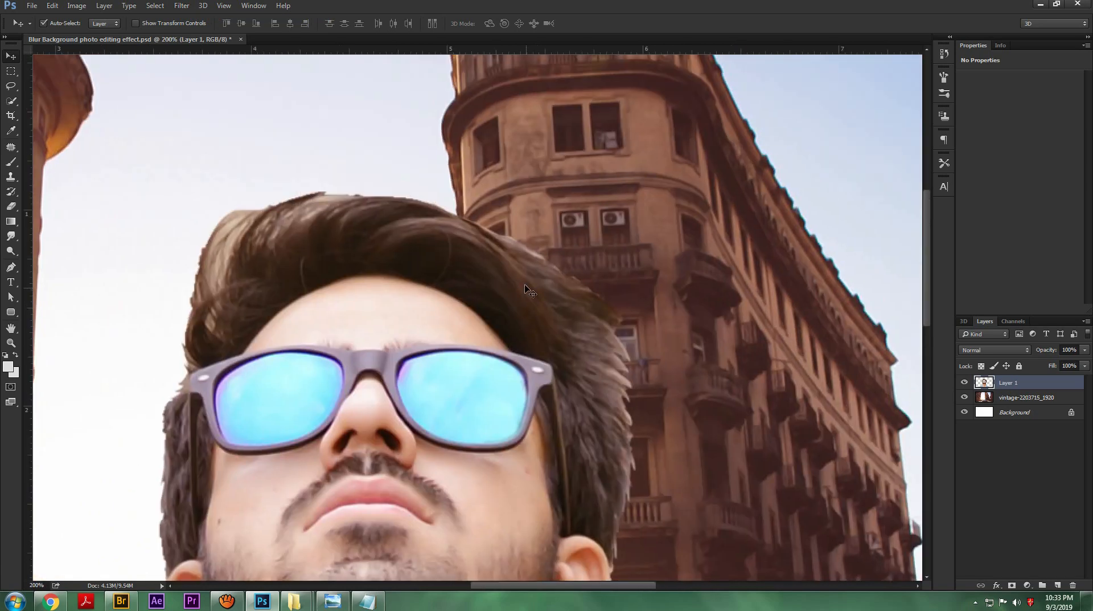
pyautogui.click(16, 236)
pyautogui.click(58, 258)
pyautogui.rightClick(427, 217)
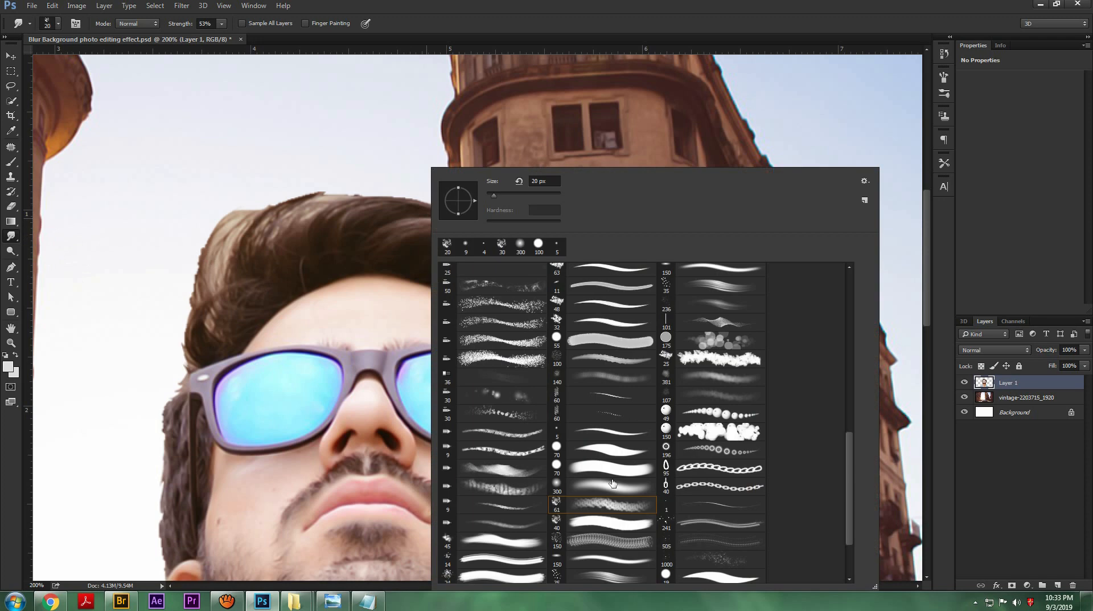
pyautogui.click(596, 546)
pyautogui.click(660, 27)
pyautogui.press('[')
pyautogui.press('[')
pyautogui.press('[')
pyautogui.press('[')
pyautogui.press('[')
pyautogui.press('[')
pyautogui.press('[')
pyautogui.press('[')
pyautogui.press('[')
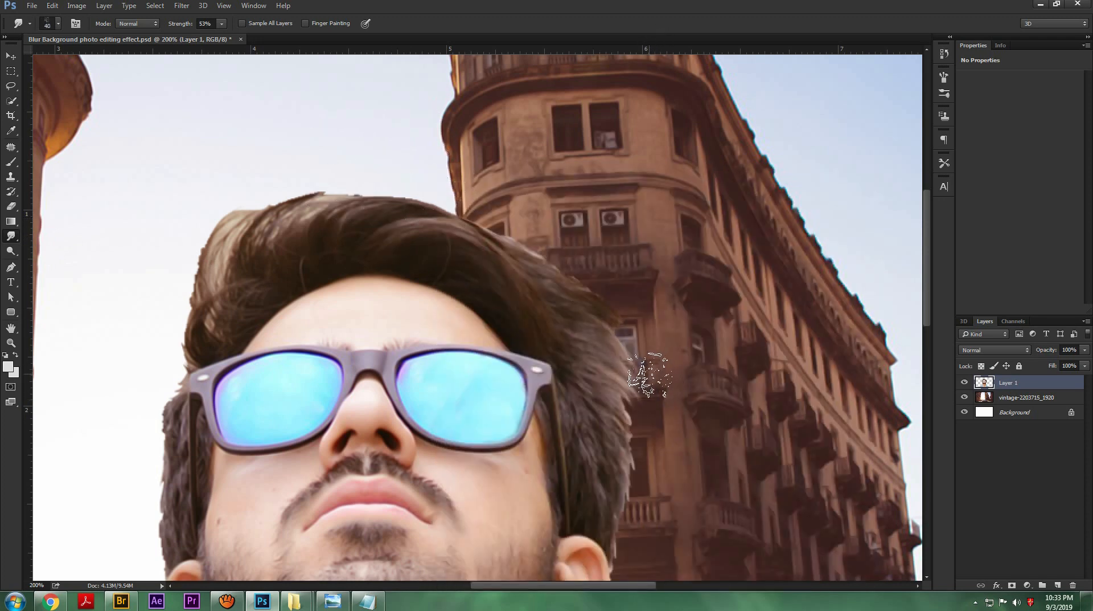
pyautogui.moveTo(610, 383); pyautogui.dragTo(635, 512)
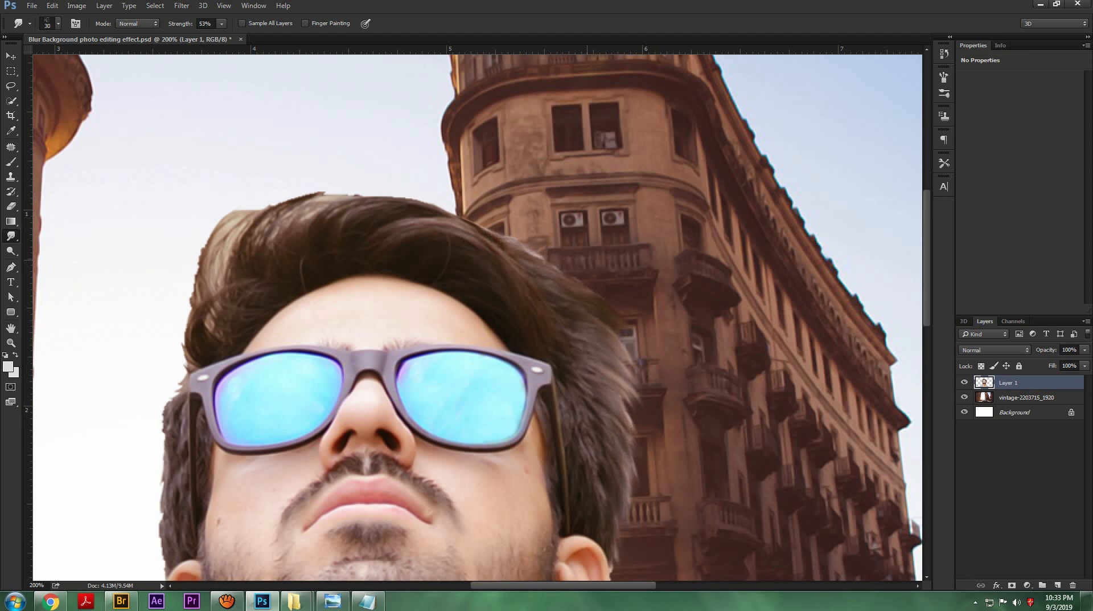
# Step: Set the Smudge strength to 72% and pull soft strands along the top edge of the man's hair
pyautogui.moveTo(162, 26); pyautogui.dragTo(186, 27)
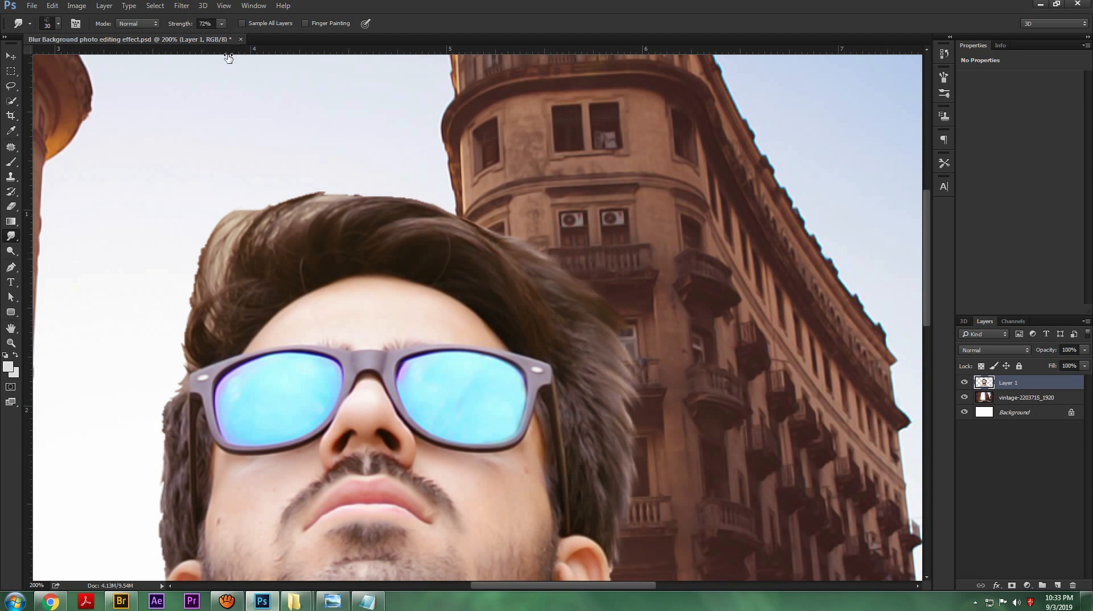
pyautogui.moveTo(332, 195); pyautogui.dragTo(377, 190)
pyautogui.moveTo(279, 221)
pyautogui.mouseDown()
pyautogui.moveTo(341, 192)
pyautogui.moveTo(340, 181)
pyautogui.mouseUp()
pyautogui.press('[')
pyautogui.moveTo(216, 246)
pyautogui.mouseDown()
pyautogui.moveTo(262, 195)
pyautogui.moveTo(386, 185)
pyautogui.moveTo(434, 197)
pyautogui.mouseUp()
pyautogui.moveTo(411, 201); pyautogui.dragTo(517, 238)
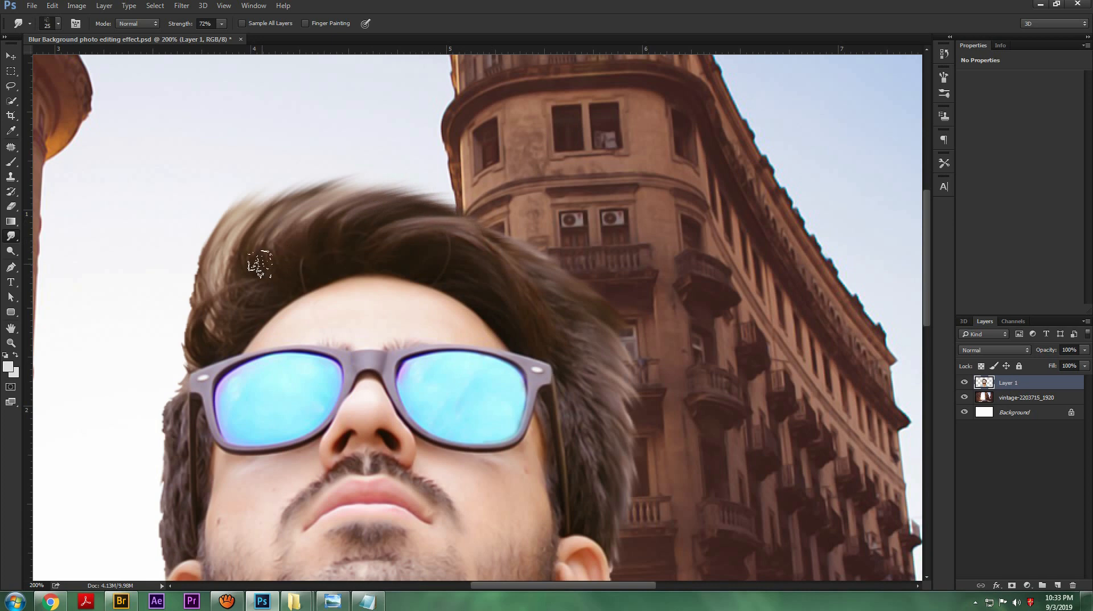
pyautogui.moveTo(301, 225); pyautogui.dragTo(419, 186)
pyautogui.moveTo(337, 228)
pyautogui.mouseDown()
pyautogui.moveTo(410, 187)
pyautogui.moveTo(444, 200)
pyautogui.moveTo(517, 269)
pyautogui.mouseUp()
pyautogui.moveTo(451, 230); pyautogui.dragTo(567, 264)
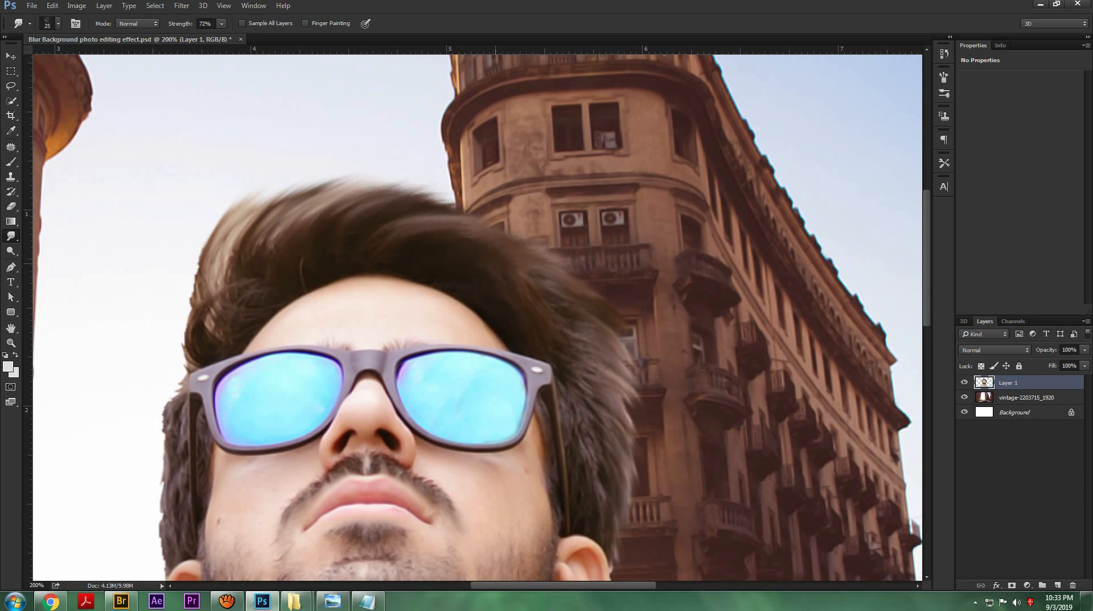
# Step: Smudge the hair near the building side and sweep the strands above the forehead's left side upward
pyautogui.moveTo(574, 360); pyautogui.dragTo(631, 329)
pyautogui.moveTo(270, 260); pyautogui.dragTo(291, 188)
pyautogui.moveTo(255, 280)
pyautogui.mouseDown()
pyautogui.moveTo(272, 210)
pyautogui.moveTo(249, 235)
pyautogui.mouseUp()
pyautogui.moveTo(249, 302)
pyautogui.mouseDown()
pyautogui.moveTo(241, 254)
pyautogui.moveTo(237, 270)
pyautogui.mouseUp()
pyautogui.moveTo(242, 318)
pyautogui.mouseDown()
pyautogui.moveTo(235, 282)
pyautogui.moveTo(329, 179)
pyautogui.mouseUp()
pyautogui.moveTo(276, 279)
pyautogui.mouseDown()
pyautogui.moveTo(270, 249)
pyautogui.moveTo(283, 224)
pyautogui.mouseUp()
pyautogui.moveTo(256, 279); pyautogui.dragTo(253, 214)
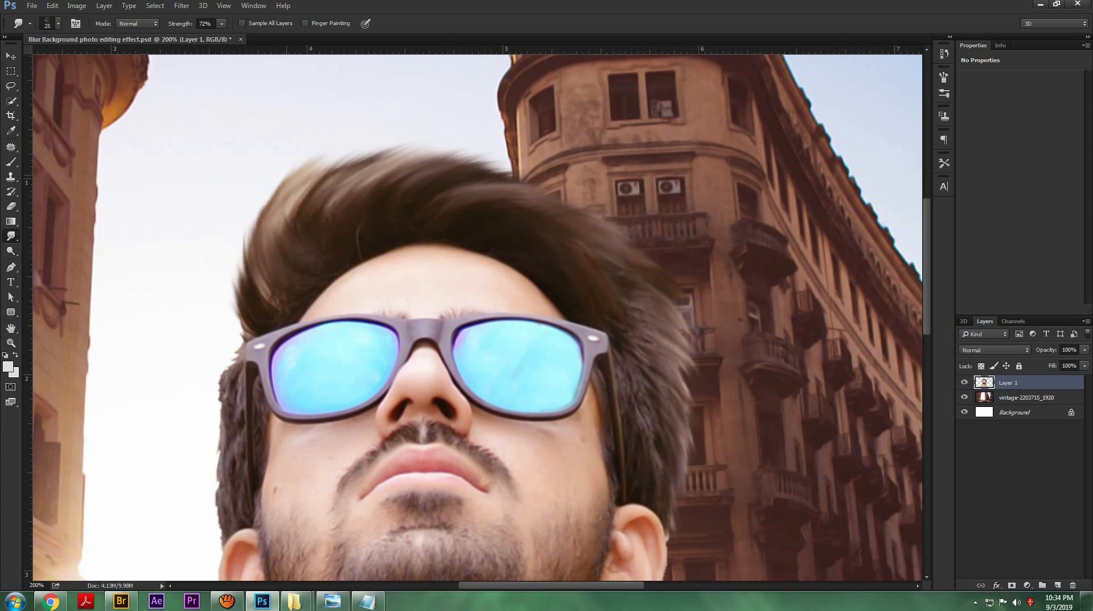
# Step: Smudge the jagged hair edge beside the left temple, down to the ear, with a 15 px brush
pyautogui.moveTo(348, 238); pyautogui.dragTo(413, 131)
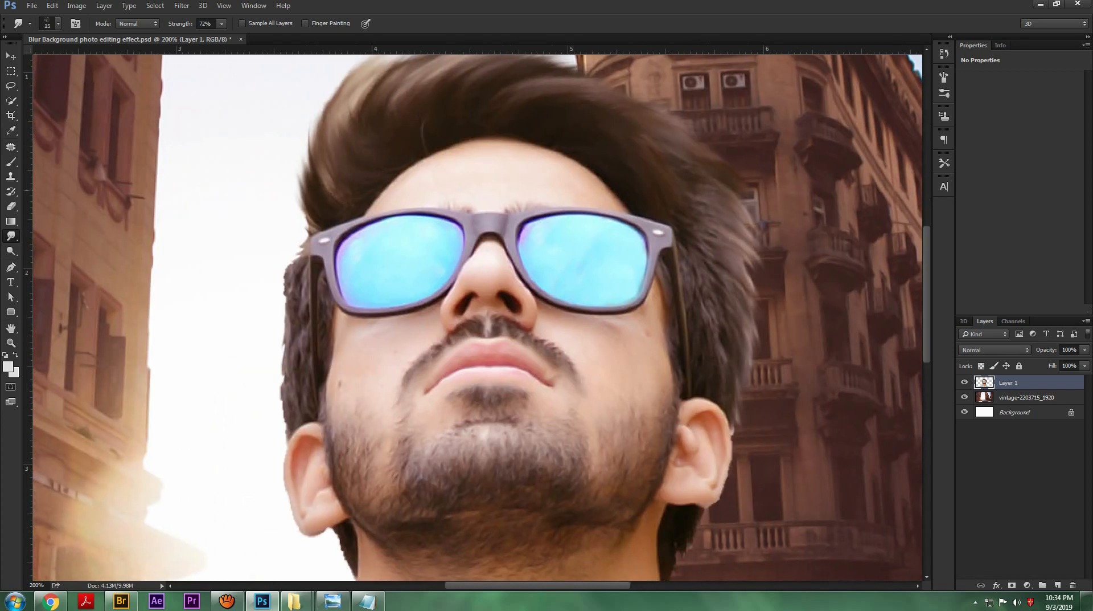
pyautogui.moveTo(301, 257); pyautogui.dragTo(293, 235)
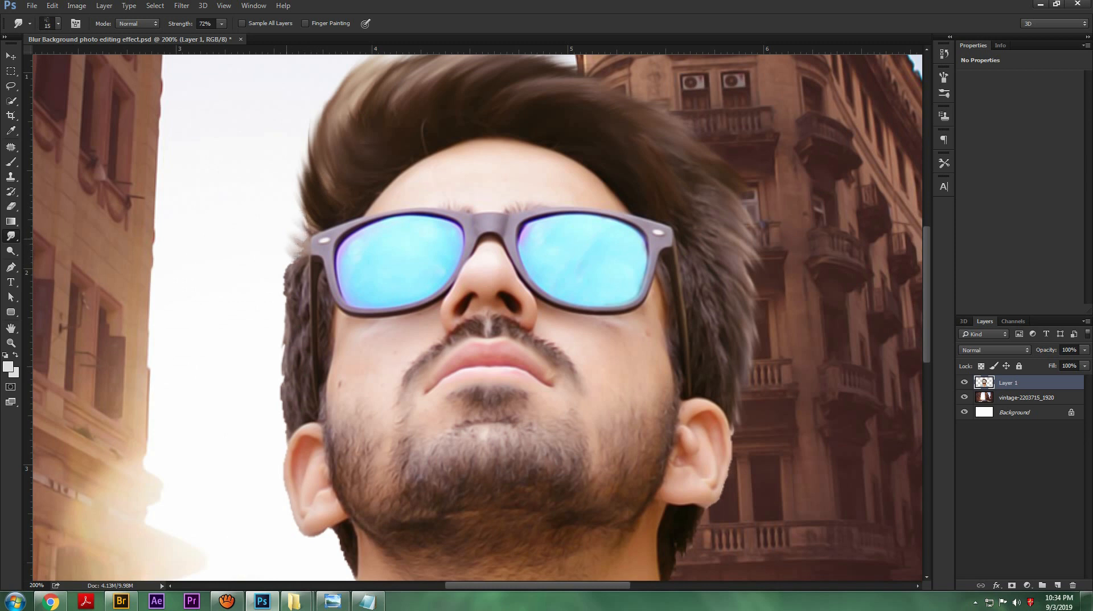
pyautogui.moveTo(293, 277); pyautogui.dragTo(280, 432)
pyautogui.moveTo(281, 319); pyautogui.dragTo(288, 259)
pyautogui.moveTo(280, 350)
pyautogui.mouseDown()
pyautogui.moveTo(281, 302)
pyautogui.moveTo(286, 441)
pyautogui.mouseUp()
# Step: Reduce the Smudge brush to 10 px and soften the hair edge below the left ear
pyautogui.press('[')
pyautogui.scroll(-4, 347, 317)
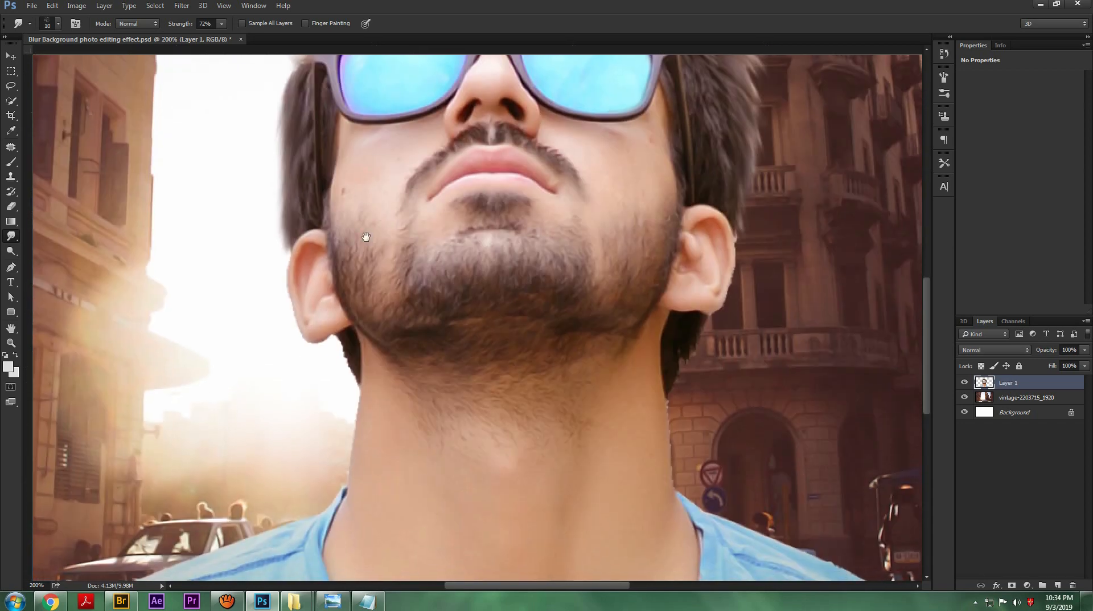
pyautogui.moveTo(339, 319); pyautogui.dragTo(352, 363)
pyautogui.moveTo(342, 320); pyautogui.dragTo(349, 366)
pyautogui.moveTo(338, 317); pyautogui.dragTo(342, 353)
# Step: Smudge the hair edge above and below the right ear with a 20 px brush
pyautogui.moveTo(594, 282)
pyautogui.mouseDown()
pyautogui.moveTo(376, 285)
pyautogui.moveTo(418, 360)
pyautogui.moveTo(380, 443)
pyautogui.mouseUp()
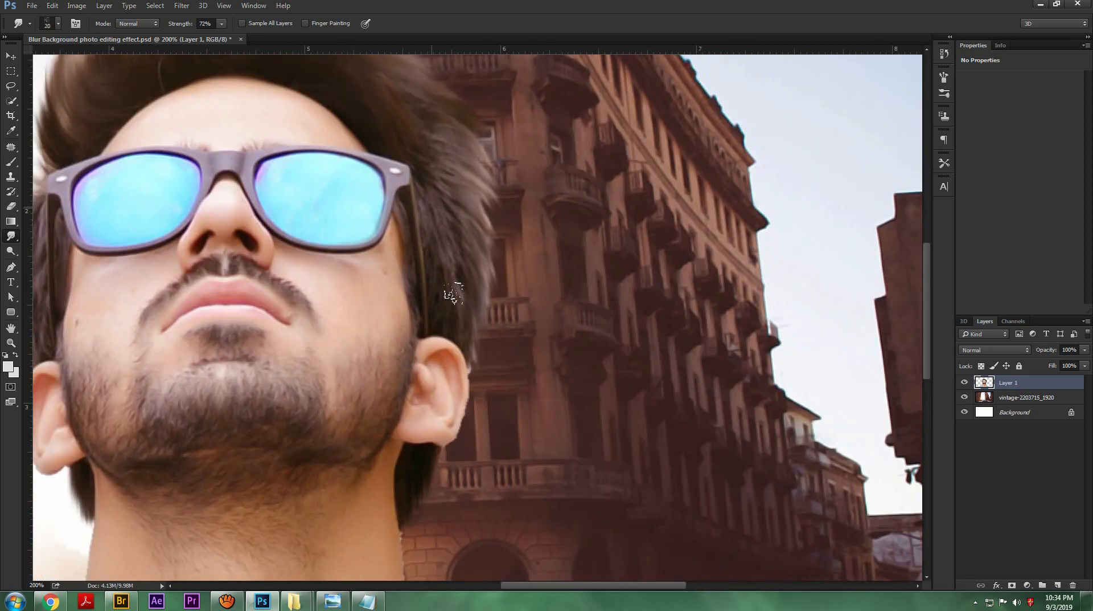
pyautogui.moveTo(444, 160); pyautogui.dragTo(391, 227)
pyautogui.moveTo(449, 334); pyautogui.dragTo(456, 366)
pyautogui.moveTo(452, 281); pyautogui.dragTo(460, 334)
pyautogui.moveTo(454, 344); pyautogui.dragTo(435, 457)
# Step: Smudge the upper beard edges on both cheeks with a 15 px brush
pyautogui.moveTo(398, 490); pyautogui.dragTo(480, 268)
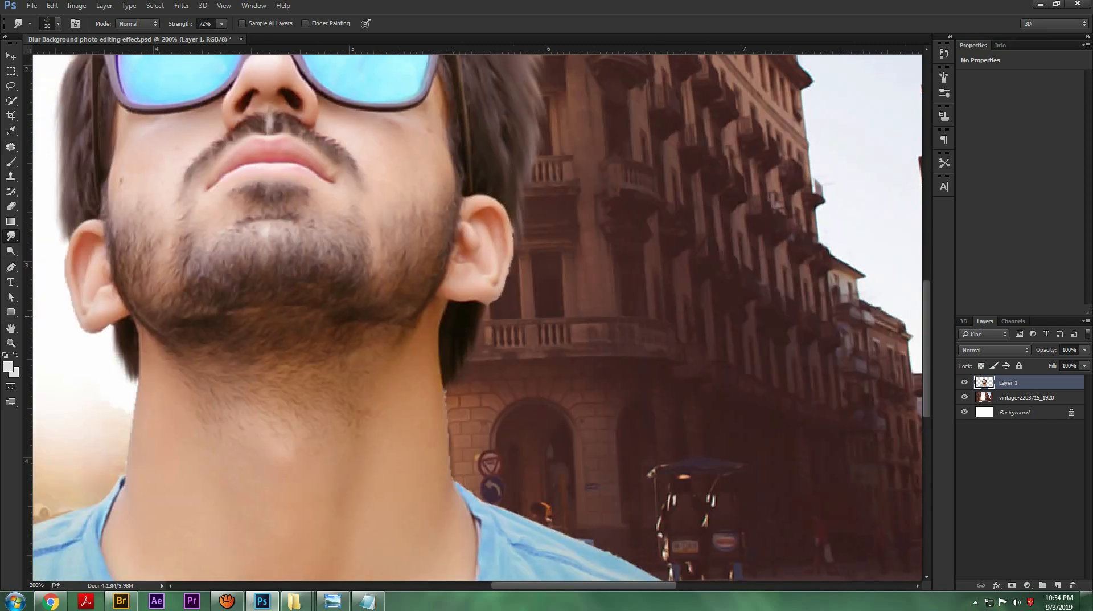
pyautogui.moveTo(387, 189); pyautogui.dragTo(469, 391)
pyautogui.press('[')
pyautogui.press('[')
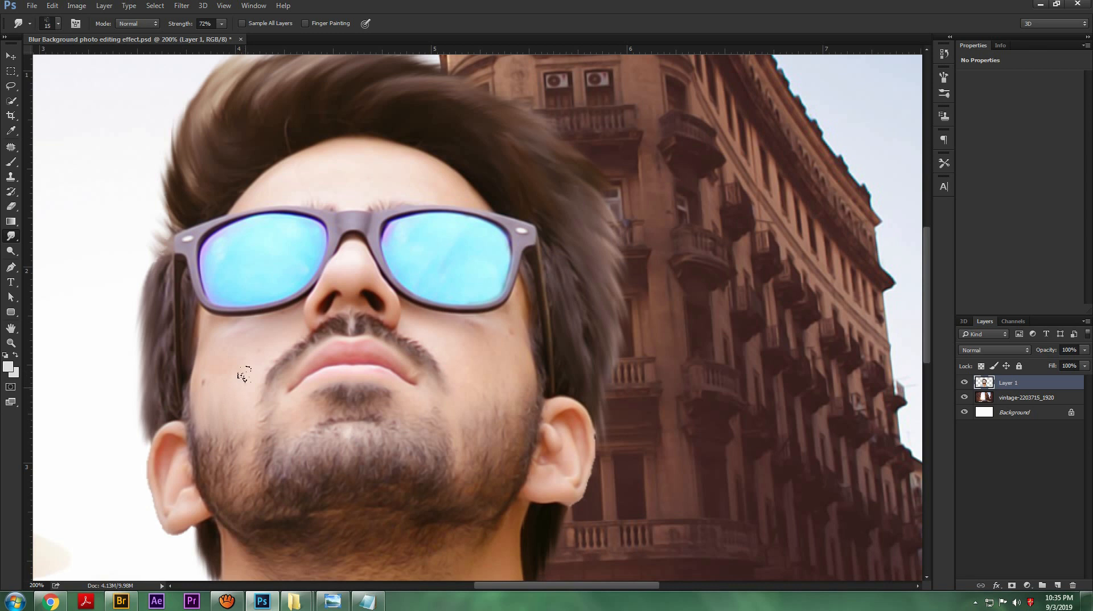
pyautogui.moveTo(211, 431); pyautogui.dragTo(214, 454)
pyautogui.moveTo(203, 433); pyautogui.dragTo(213, 464)
pyautogui.moveTo(227, 432); pyautogui.dragTo(232, 452)
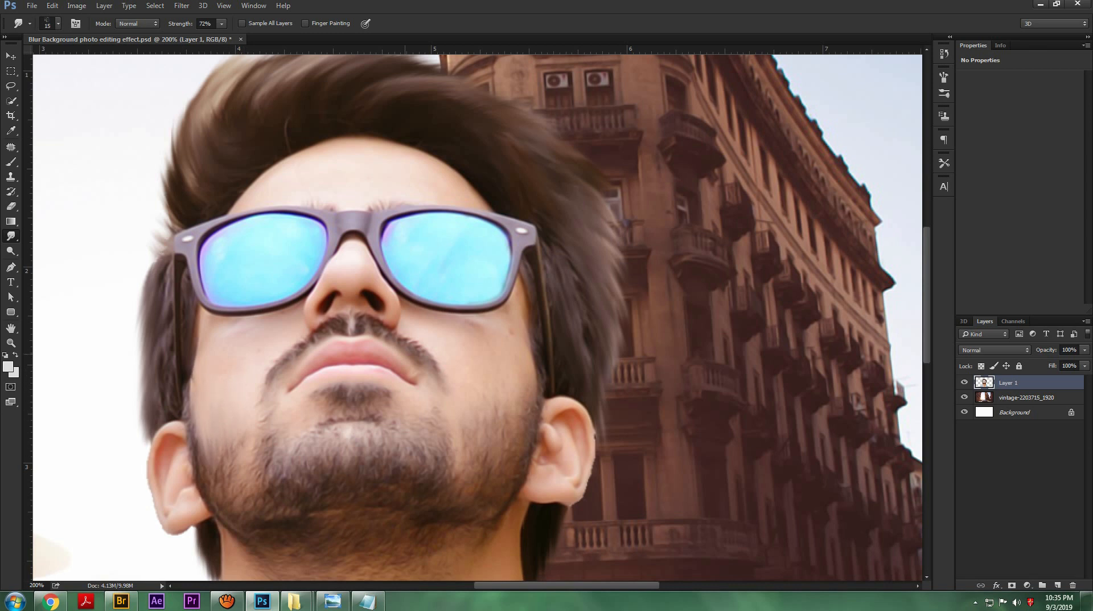
pyautogui.moveTo(501, 393); pyautogui.dragTo(501, 428)
pyautogui.moveTo(508, 388); pyautogui.dragTo(509, 422)
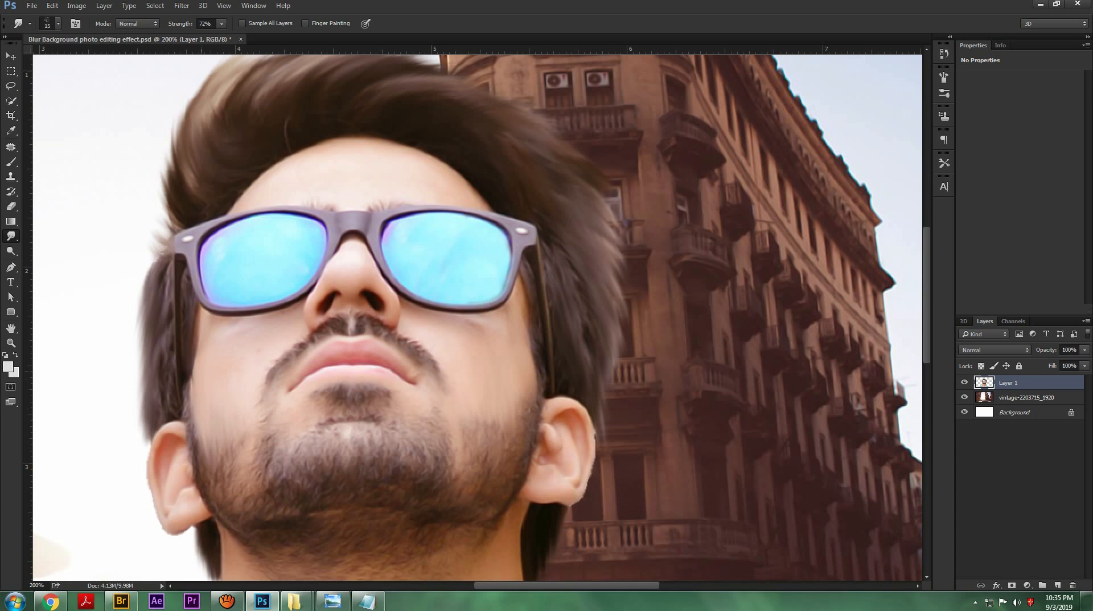
# Step: Smudge the strands across the top of the hair into smooth sweeps with a 25 px brush and save the document
pyautogui.keyDown('space'); pyautogui.moveTo(295, 378); pyautogui.dragTo(279, 471); pyautogui.keyUp('space')
pyautogui.press(']')
pyautogui.press(']')
pyautogui.moveTo(309, 139)
pyautogui.mouseDown()
pyautogui.moveTo(399, 162)
pyautogui.moveTo(386, 158)
pyautogui.mouseUp()
pyautogui.moveTo(273, 143); pyautogui.dragTo(351, 127)
pyautogui.moveTo(256, 181); pyautogui.dragTo(316, 127)
pyautogui.moveTo(221, 178); pyautogui.dragTo(286, 131)
pyautogui.moveTo(298, 141)
pyautogui.mouseDown()
pyautogui.moveTo(348, 122)
pyautogui.moveTo(421, 151)
pyautogui.mouseUp()
pyautogui.moveTo(393, 147); pyautogui.dragTo(440, 157)
pyautogui.moveTo(381, 185); pyautogui.dragTo(431, 174)
pyautogui.moveTo(375, 154)
pyautogui.mouseDown()
pyautogui.moveTo(429, 155)
pyautogui.moveTo(458, 190)
pyautogui.mouseUp()
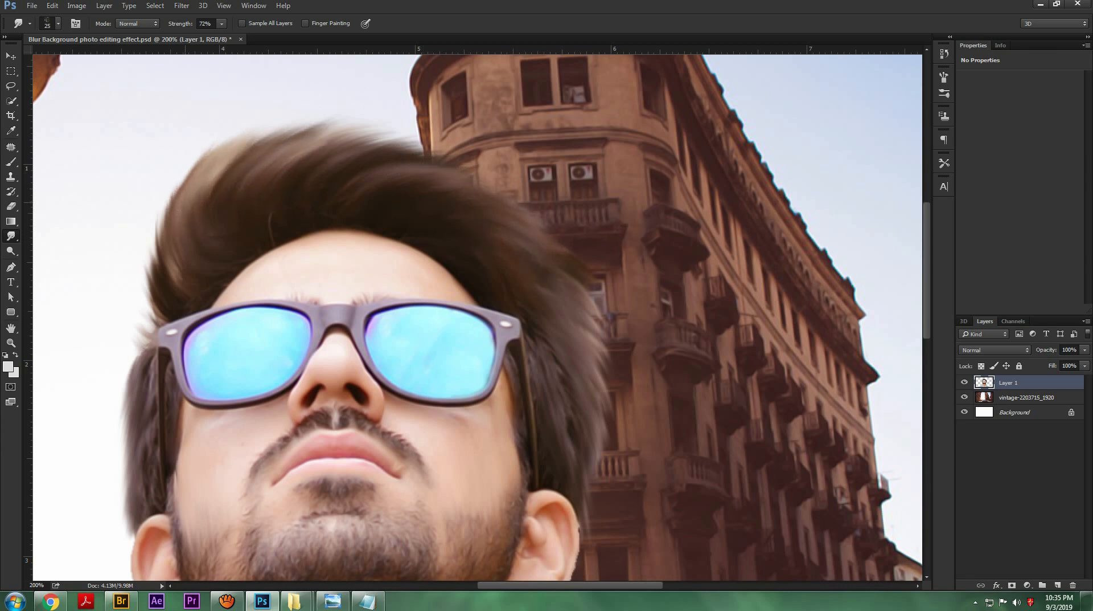
pyautogui.hotkey('ctrl', 's')
pyautogui.press('Return')
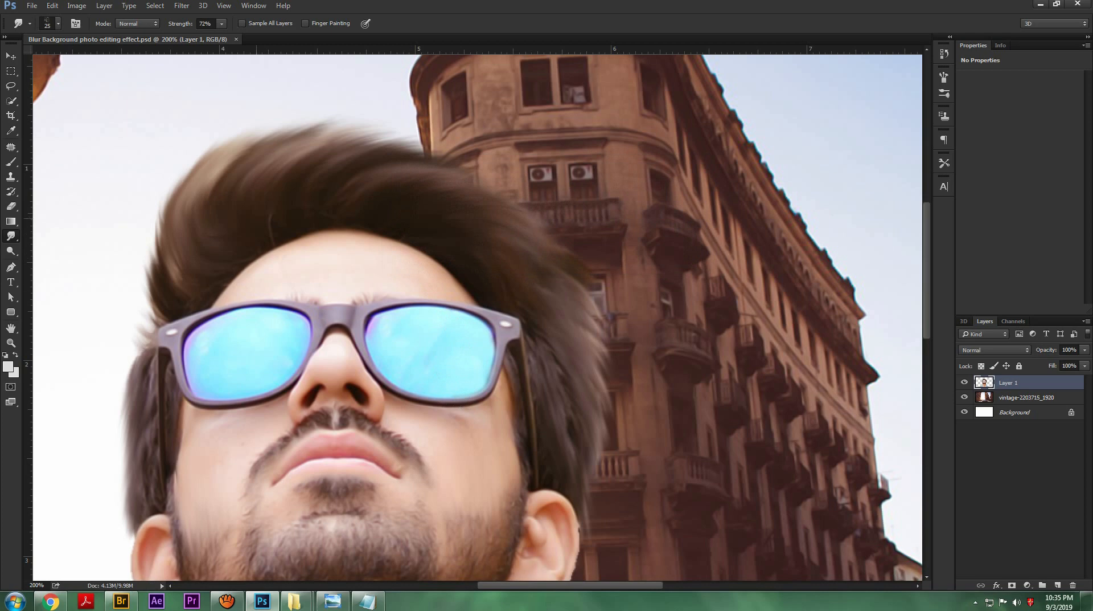
# Step: Pick an irregular Smudge brush tip, set the strength to 31%, and smooth the facial skin and ear edges
pyautogui.rightClick(256, 218)
pyautogui.click(432, 523)
pyautogui.click(561, 23)
pyautogui.moveTo(181, 26); pyautogui.dragTo(156, 32)
pyautogui.press(']')
pyautogui.moveTo(227, 447); pyautogui.dragTo(289, 355)
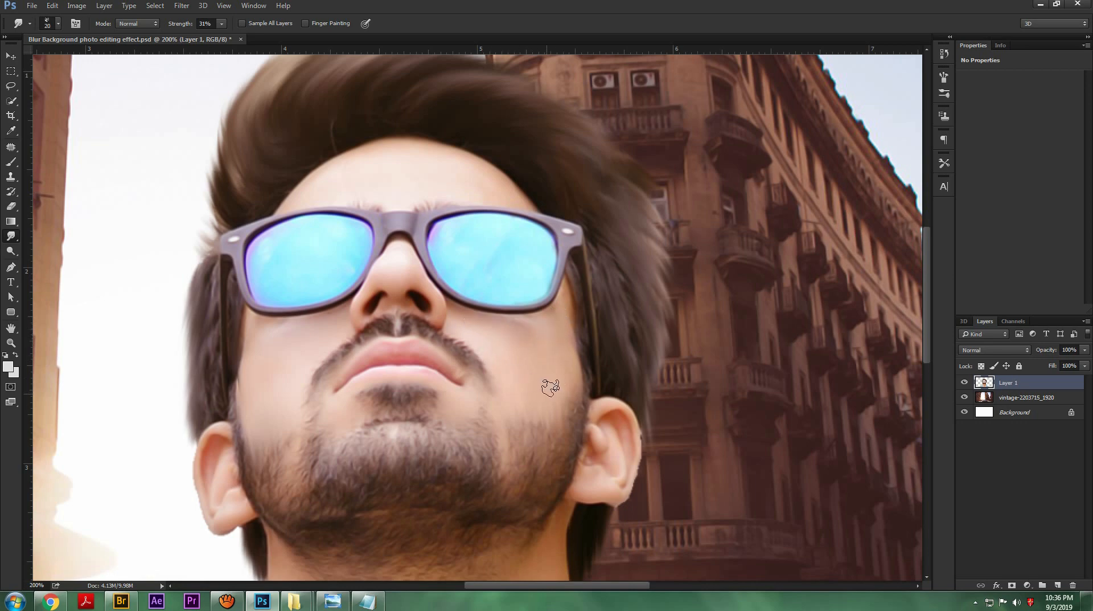
pyautogui.moveTo(678, 447); pyautogui.dragTo(636, 270)
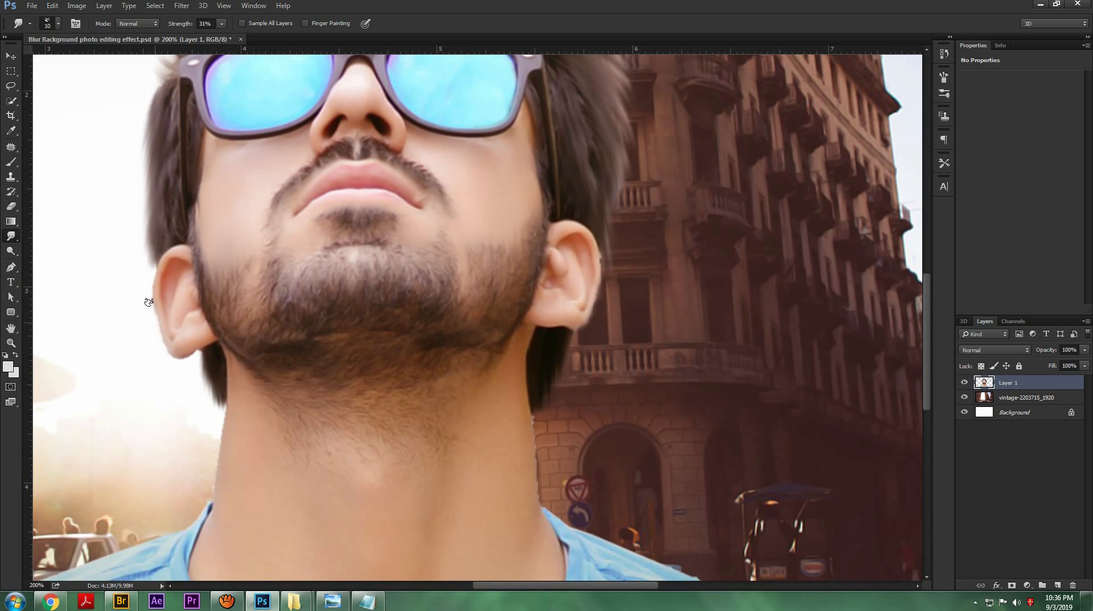
# Step: Smudge the neck skin smooth below the beard and down to the collar, enlarging the brush to 35 px
pyautogui.moveTo(492, 397); pyautogui.dragTo(514, 232)
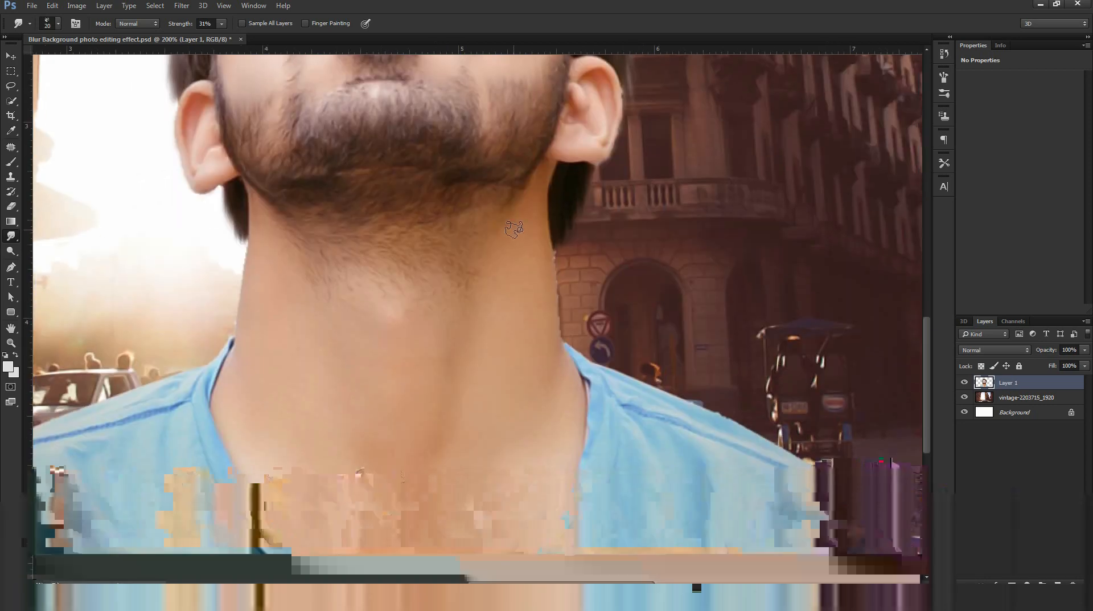
pyautogui.press(']')
pyautogui.press(']')
pyautogui.press(']')
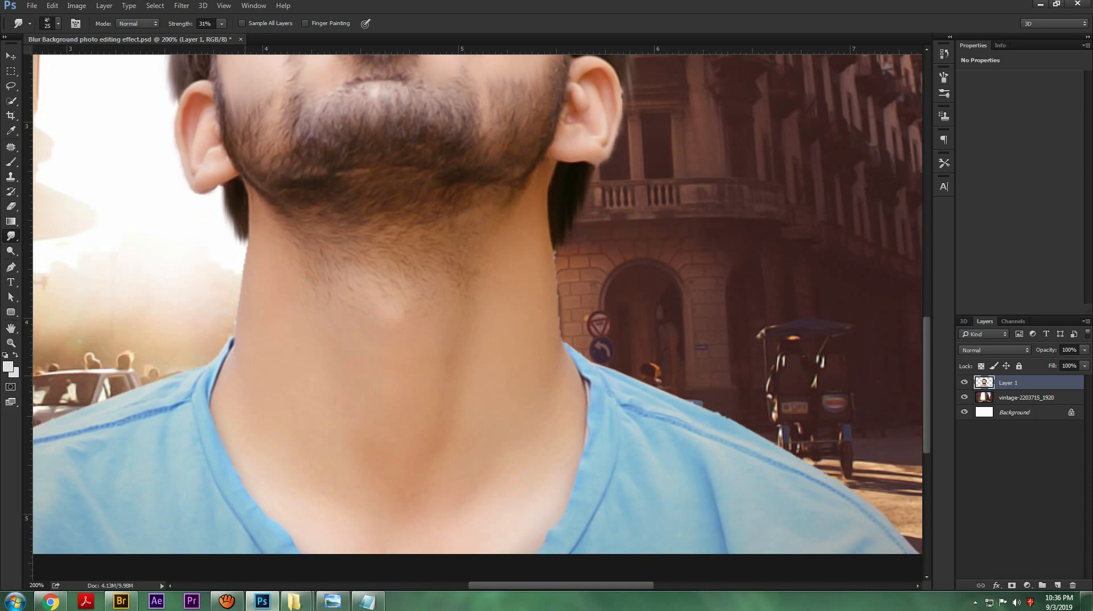
pyautogui.scroll(-3, 317, 374)
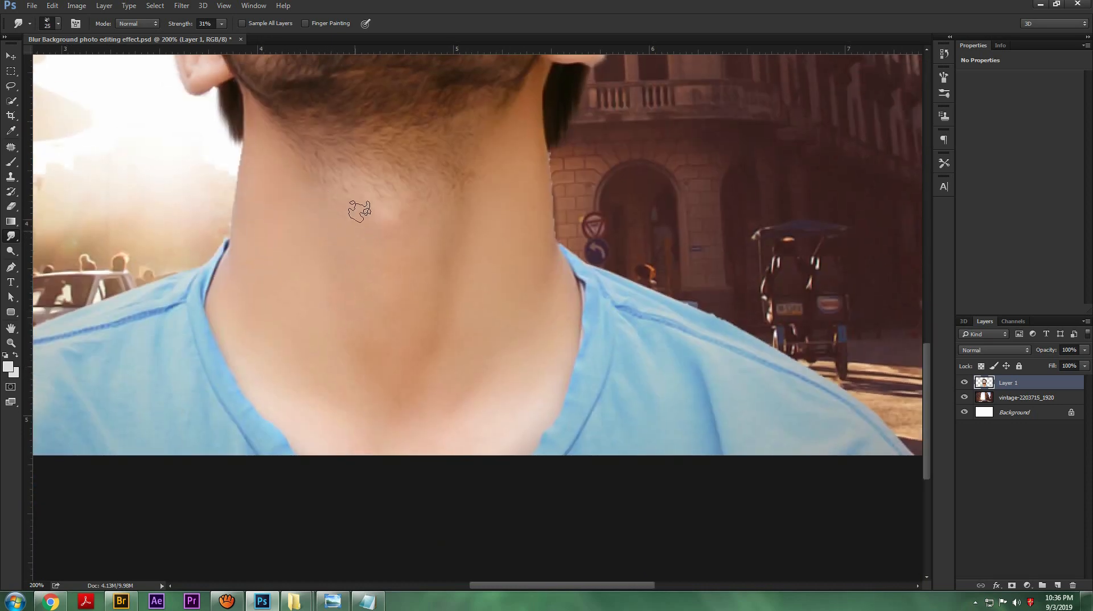
pyautogui.moveTo(520, 387); pyautogui.dragTo(545, 278)
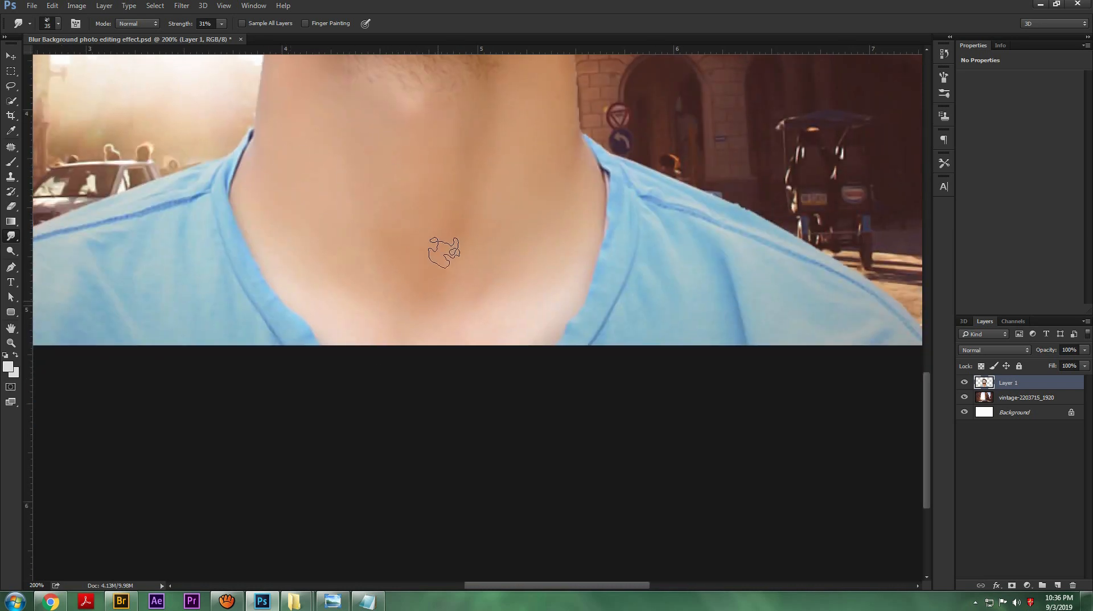
# Step: Lasso the jagged fringe along the neck edge on the building side, delete it, and deselect
pyautogui.scroll(3, 444, 252)
pyautogui.press('l')
pyautogui.moveTo(550, 150)
pyautogui.mouseDown()
pyautogui.moveTo(560, 244)
pyautogui.moveTo(606, 218)
pyautogui.mouseUp()
pyautogui.press('Delete')
pyautogui.hotkey('ctrl', 'd')
# Step: Lock Layer 1's transparent pixels, smudge the neck and cheek skin with a 35 px brush, and save the document
pyautogui.moveTo(464, 277); pyautogui.dragTo(461, 280)
pyautogui.press('e')
pyautogui.press('r')
pyautogui.press('/')
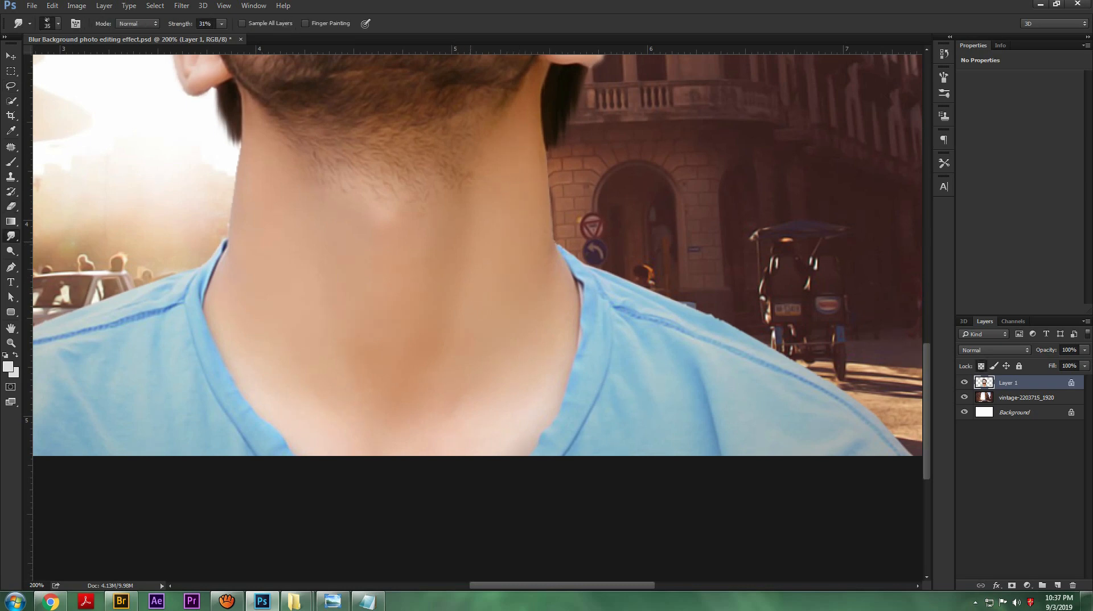
pyautogui.moveTo(258, 351); pyautogui.dragTo(337, 311)
pyautogui.moveTo(550, 122); pyautogui.dragTo(520, 398)
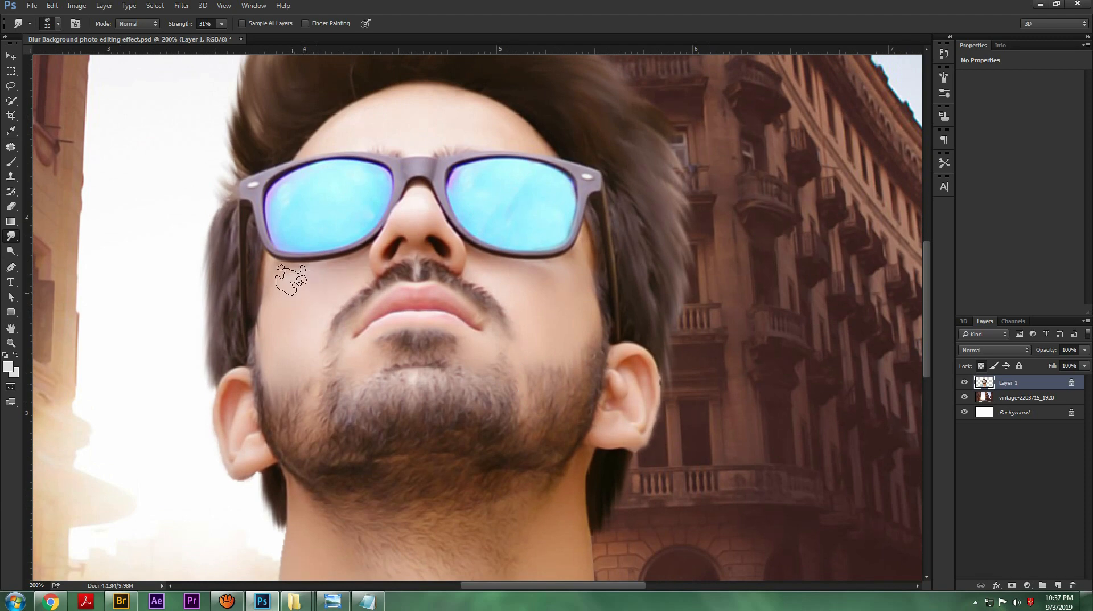
pyautogui.hotkey('ctrl', 's')
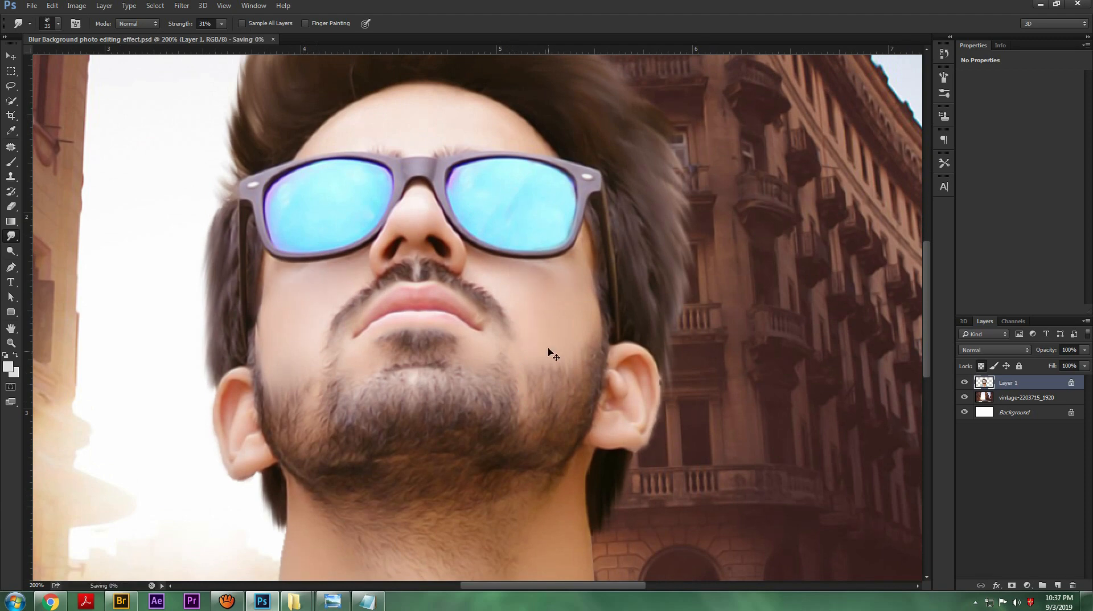
# Step: Apply Levels to the portrait layer with a midtone value of 0.59 and a white input of 227
pyautogui.hotkey('ctrl', '-')
pyautogui.hotkey('ctrl', '-')
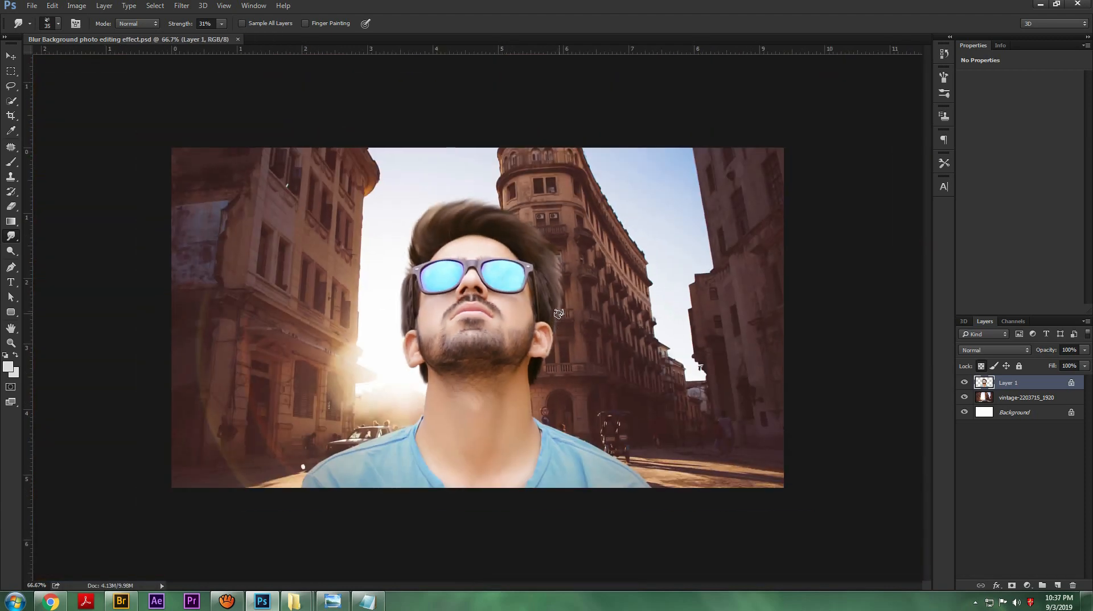
pyautogui.hotkey('ctrl', 'l')
pyautogui.moveTo(924, 240); pyautogui.dragTo(975, 247)
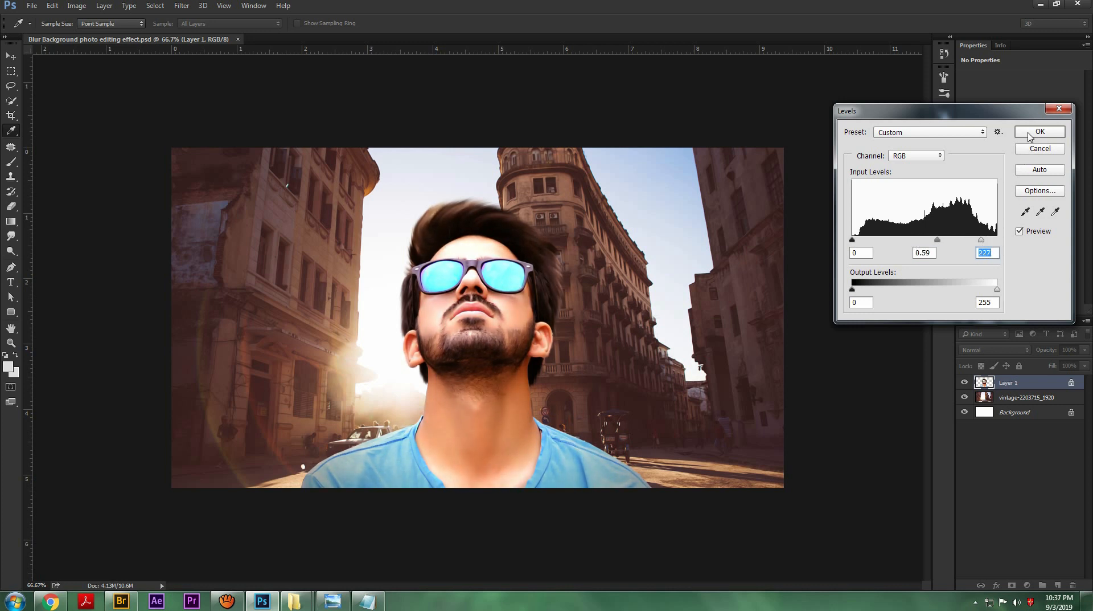
pyautogui.click(1040, 131)
# Step: Apply a Color Balance adjustment to the portrait's midtones, shifting them slightly toward blue
pyautogui.press('r')
pyautogui.hotkey('ctrl', 'b')
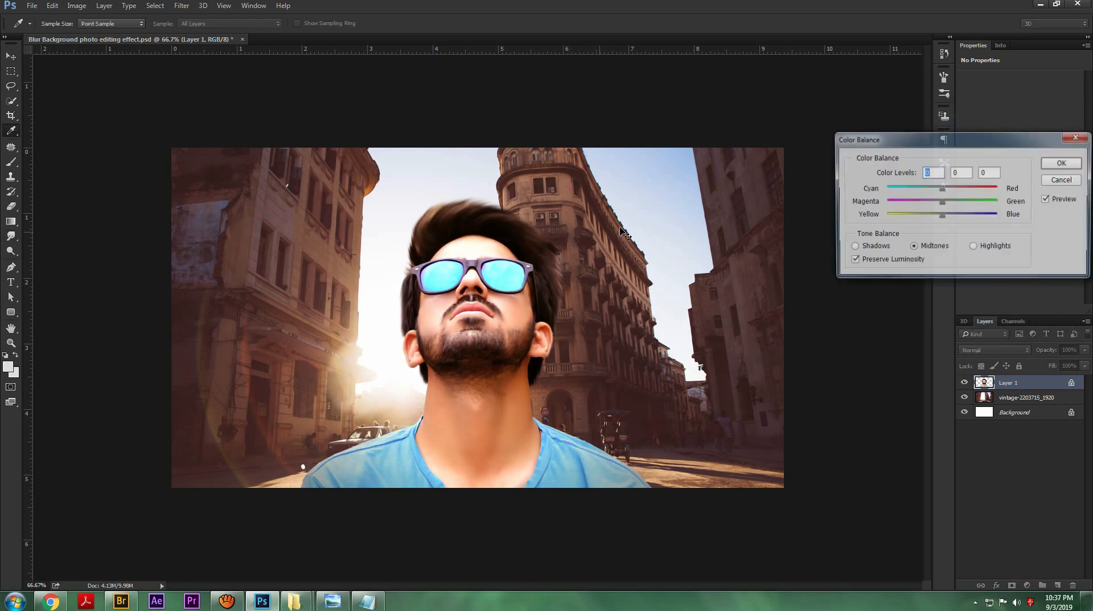
pyautogui.moveTo(943, 188)
pyautogui.mouseDown()
pyautogui.moveTo(951, 198)
pyautogui.moveTo(927, 219)
pyautogui.moveTo(952, 216)
pyautogui.mouseUp()
pyautogui.click(1064, 162)
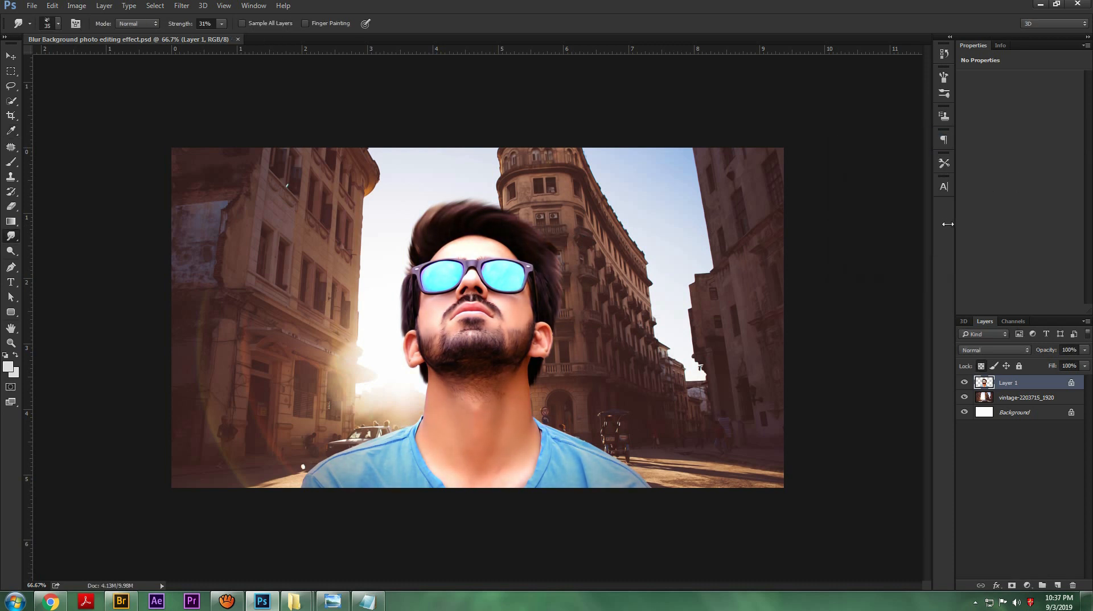
# Step: Place landscape-4087361_1920 as an embedded image directly above the vintage street layer and enlarge it to about 8.6 in wide
pyautogui.click(1013, 397)
pyautogui.click(52, 6)
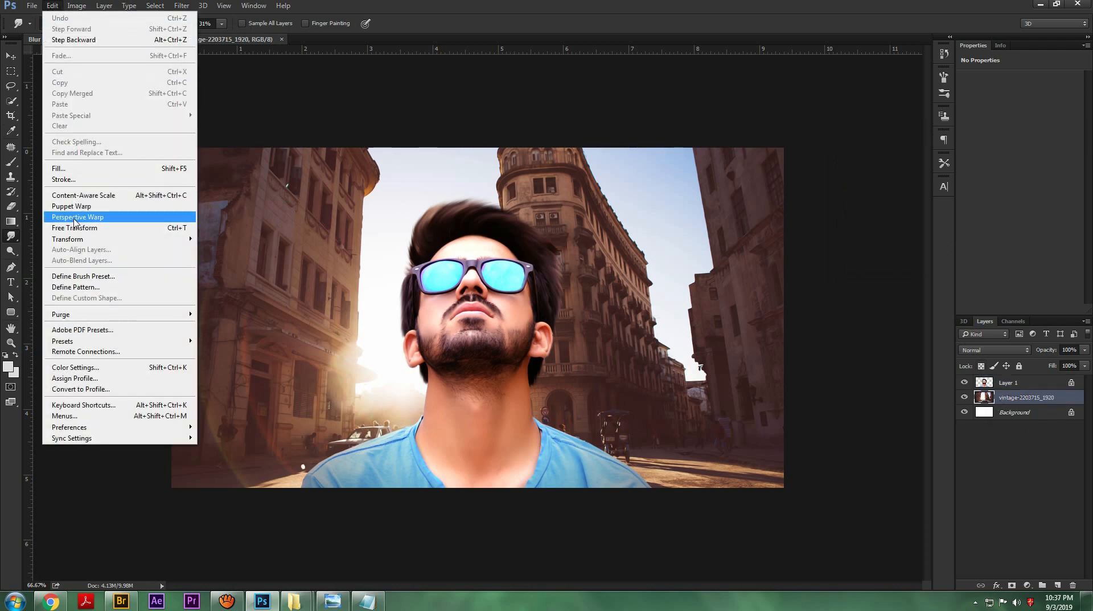
pyautogui.press('Left')
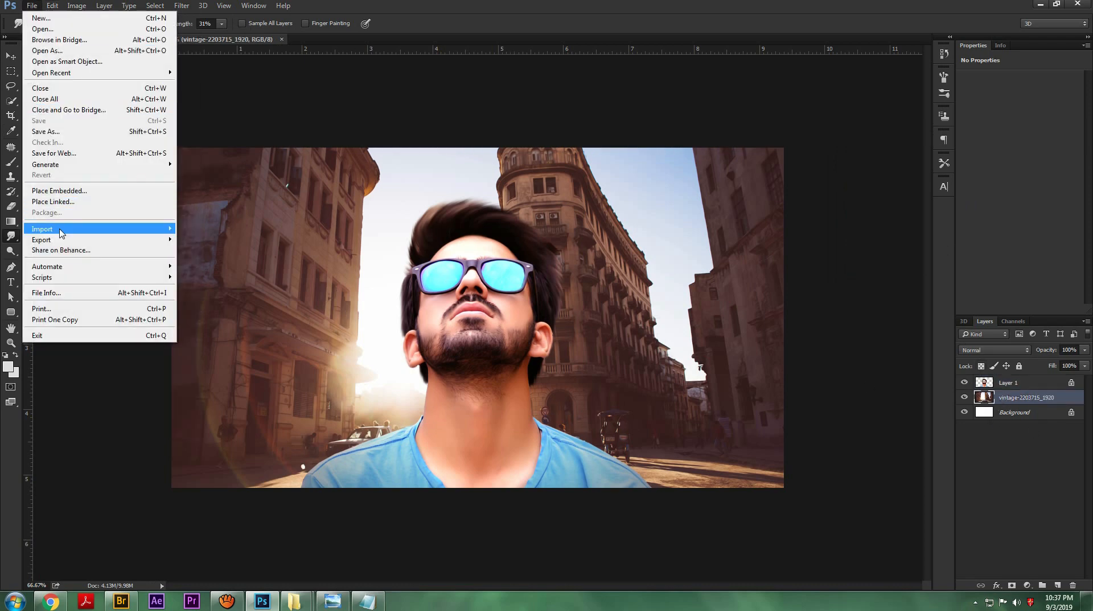
pyautogui.click(60, 191)
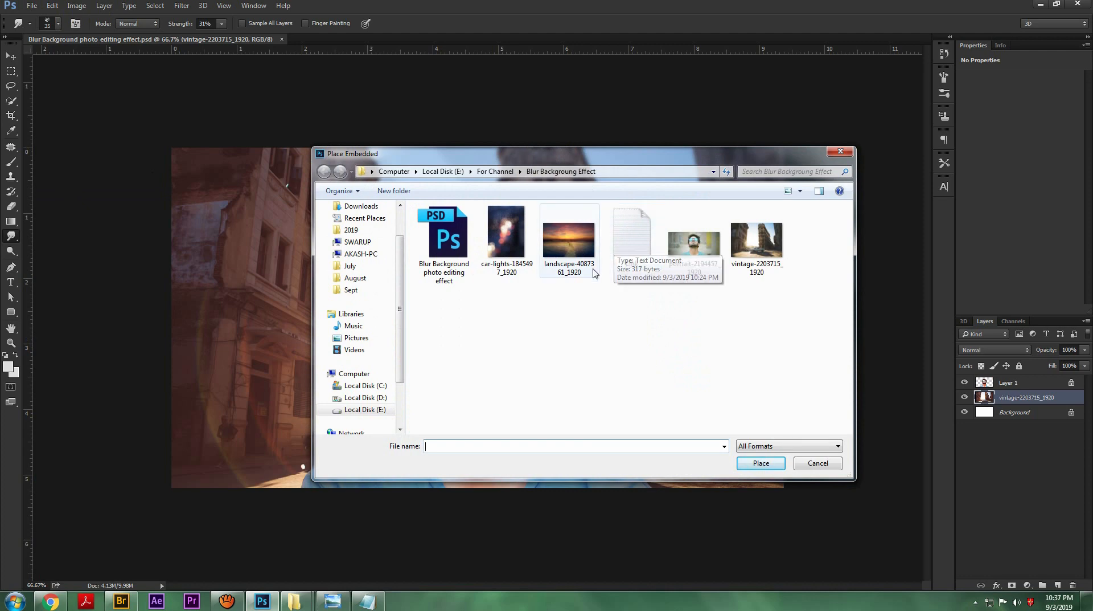
pyautogui.click(569, 239)
pyautogui.click(759, 463)
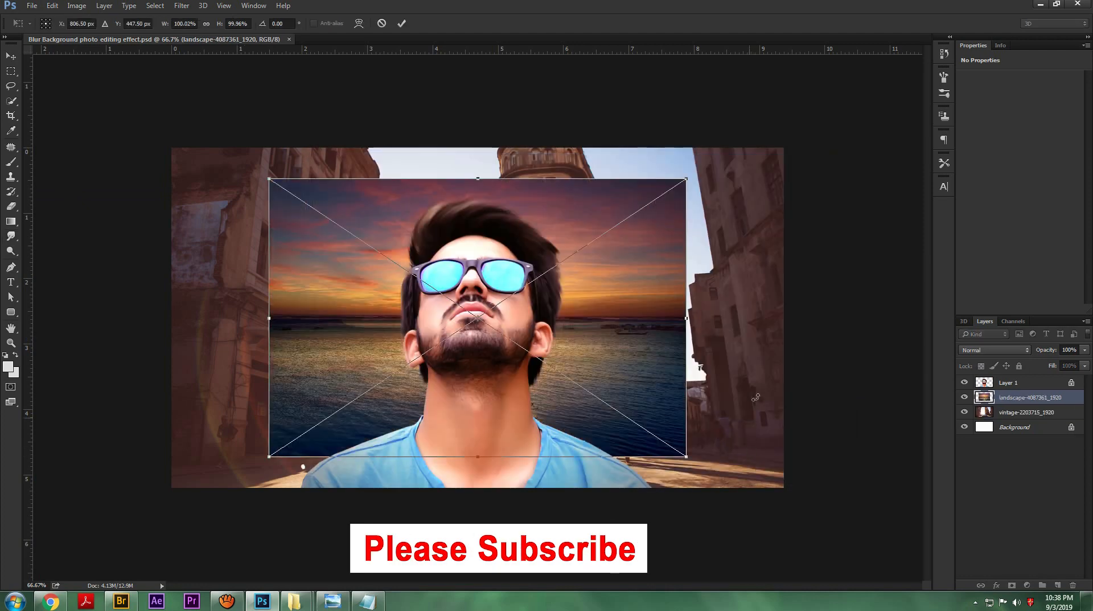
pyautogui.moveTo(695, 181); pyautogui.dragTo(753, 135)
pyautogui.click(402, 24)
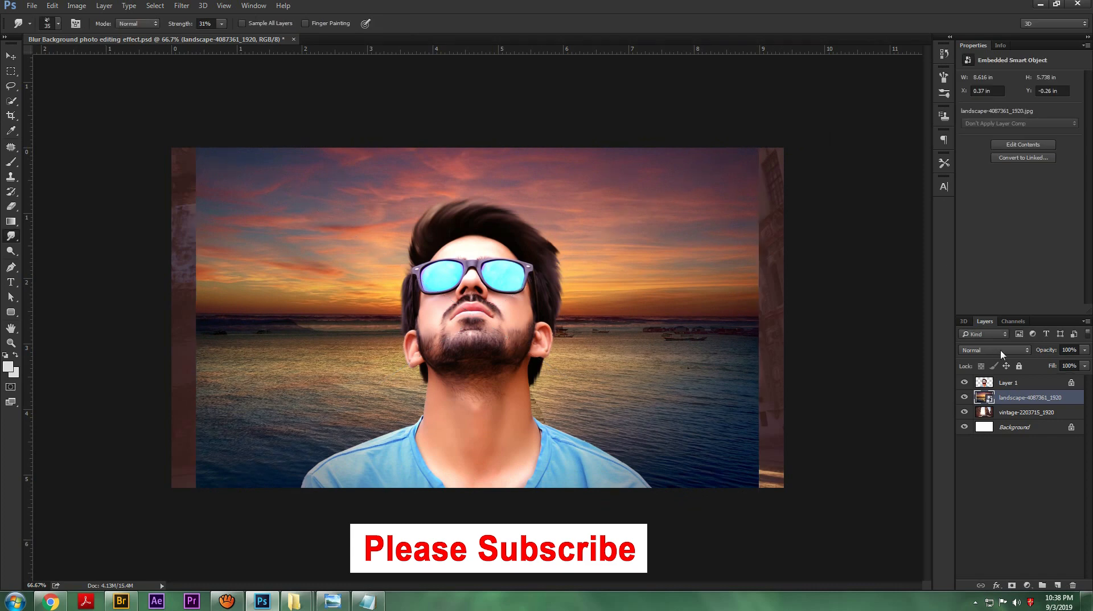
# Step: Rasterize the landscape layer and set its blend mode to Overlay
pyautogui.rightClick(1007, 401)
pyautogui.click(972, 348)
pyautogui.click(964, 463)
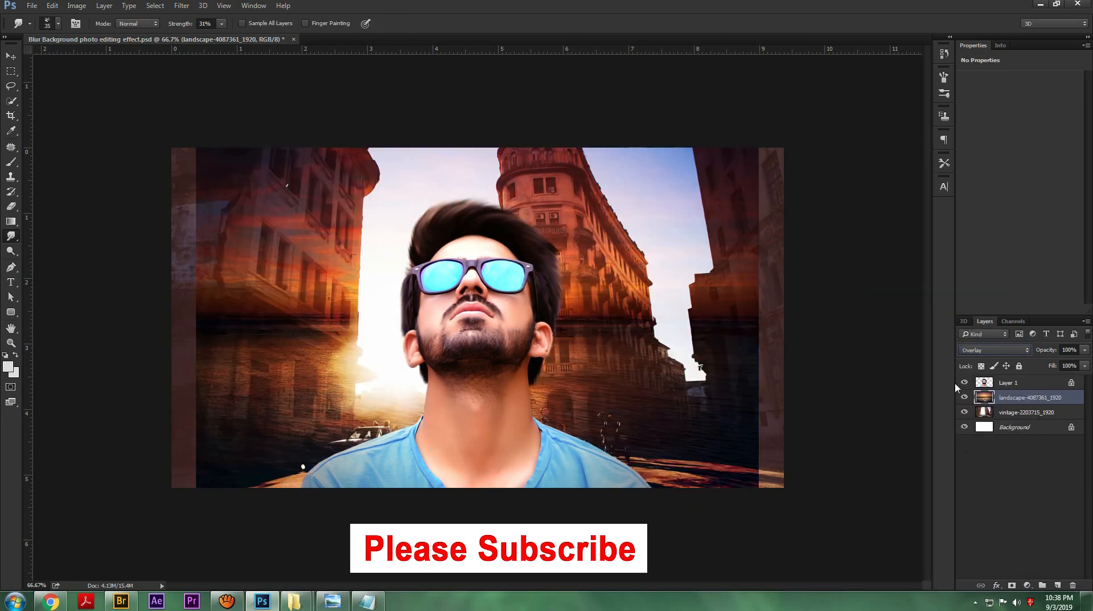
# Step: Try the Soft Light blend mode on the landscape layer
pyautogui.hotkey('ctrl', '-')
pyautogui.hotkey('ctrl', '-')
pyautogui.click(991, 350)
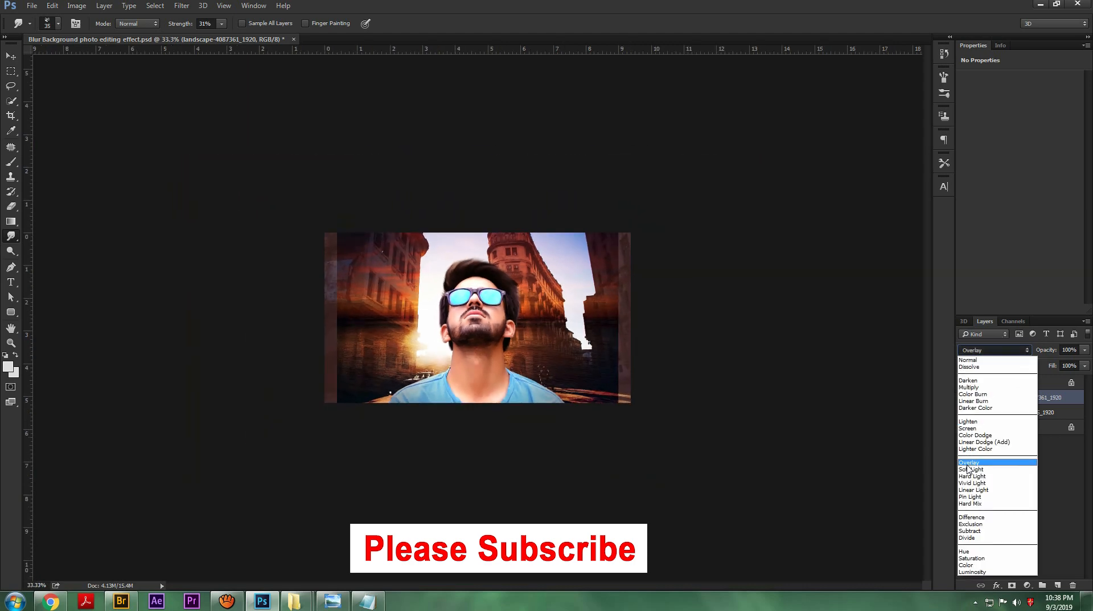
pyautogui.click(971, 472)
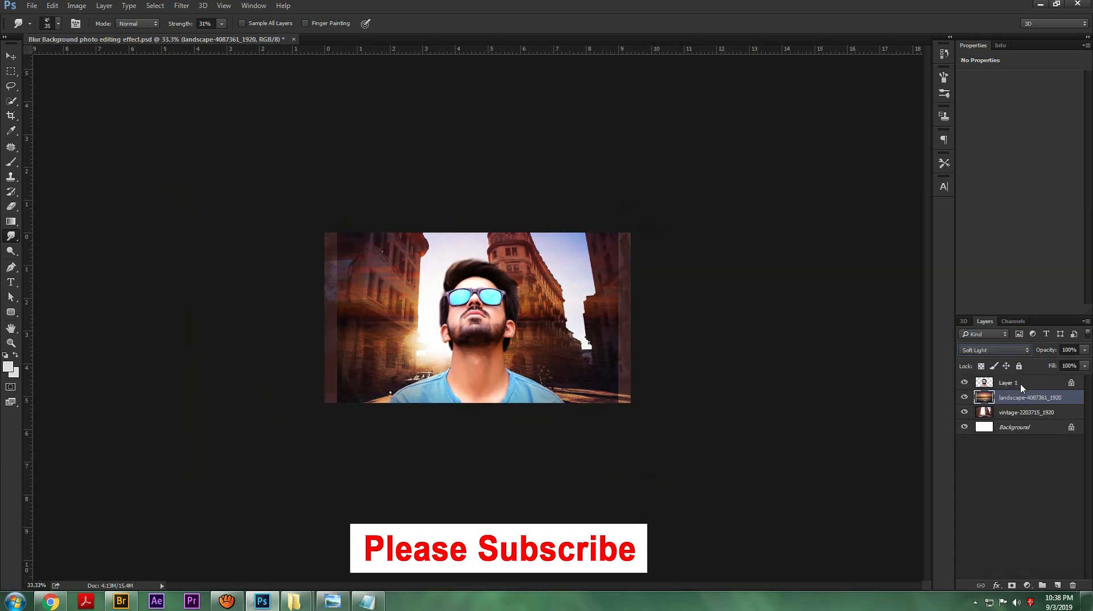
# Step: Reset the landscape layer's blending to Normal and change it to Multiply
pyautogui.click(985, 351)
pyautogui.click(980, 360)
pyautogui.click(1017, 349)
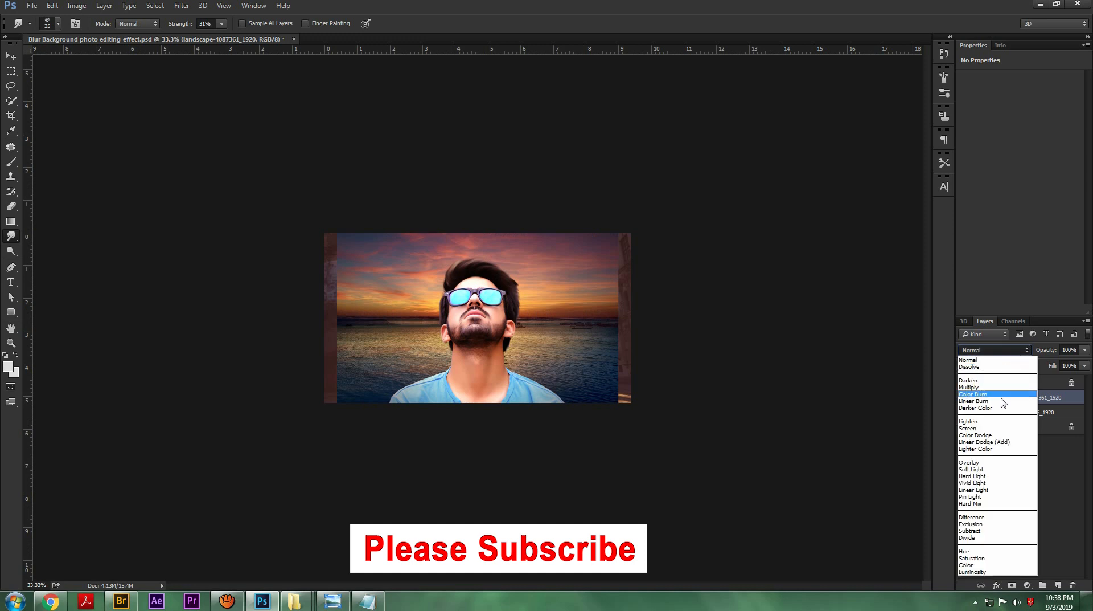
pyautogui.click(970, 387)
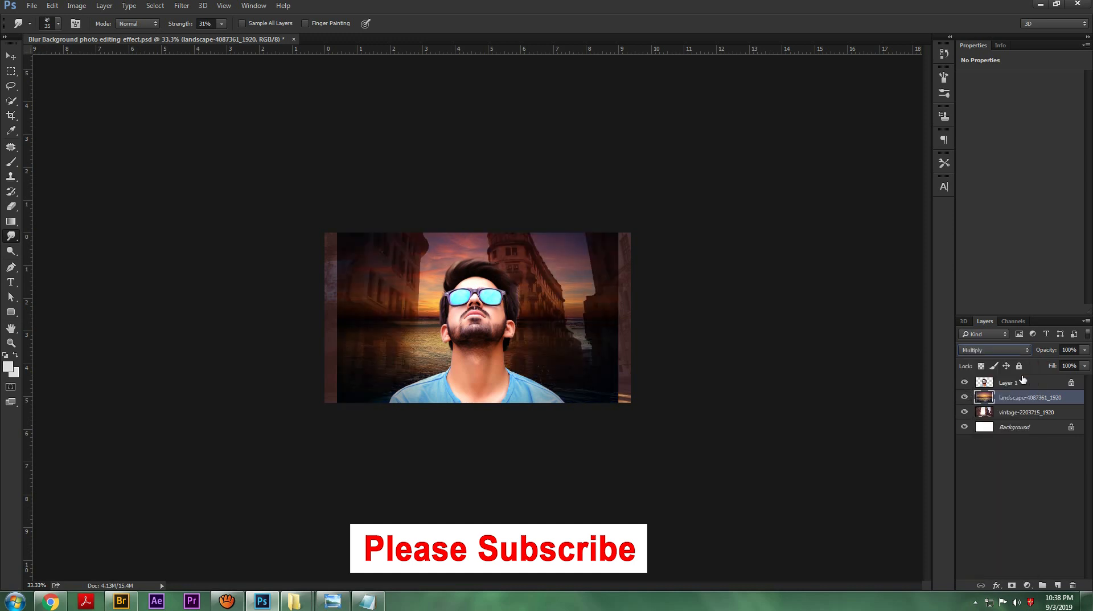
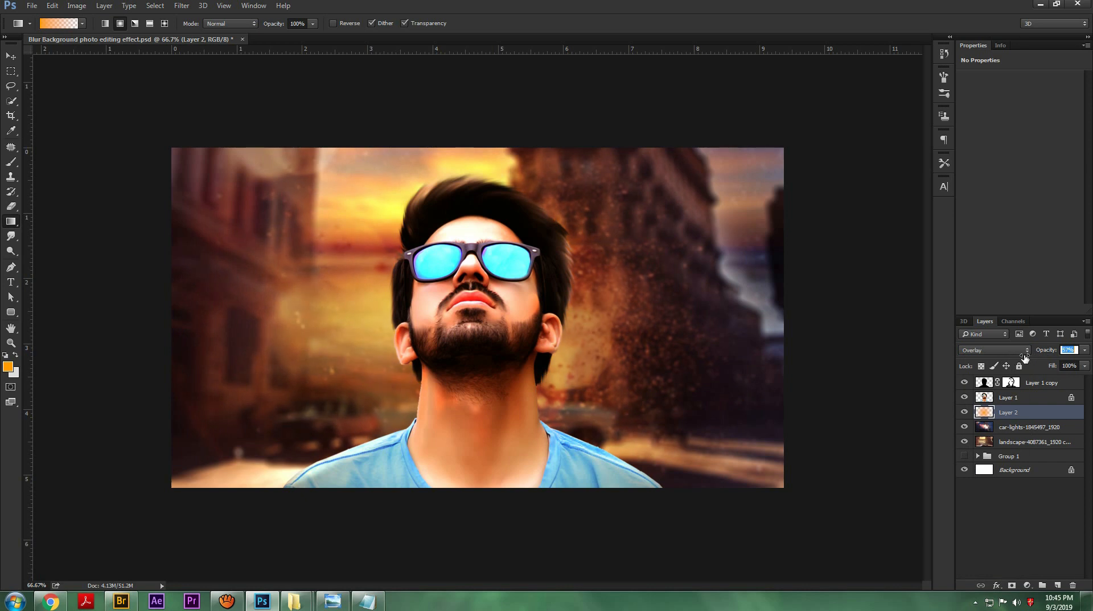
# Step: Lower the opacity of the orange Overlay layer to 45%, comparing the effect with the car-lights layer hidden and shown
pyautogui.moveTo(1026, 357)
pyautogui.mouseDown()
pyautogui.moveTo(995, 365)
pyautogui.moveTo(1044, 363)
pyautogui.moveTo(1033, 369)
pyautogui.mouseUp()
pyautogui.hotkey('ctrl', '-')
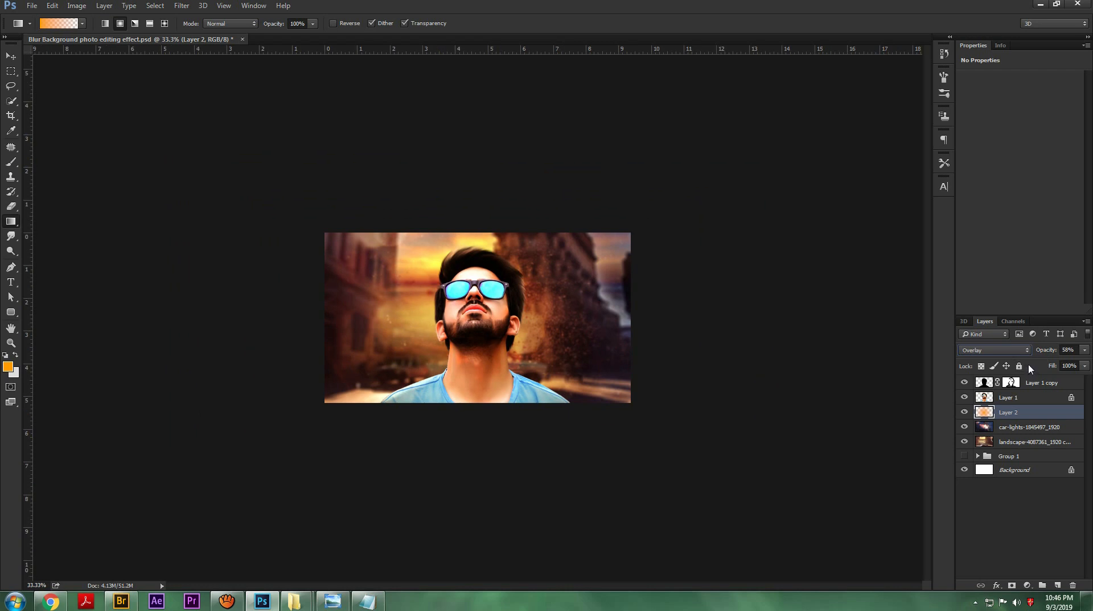
pyautogui.hotkey('ctrl', '+')
pyautogui.click(966, 425)
pyautogui.click(966, 424)
pyautogui.moveTo(1040, 354); pyautogui.dragTo(1035, 354)
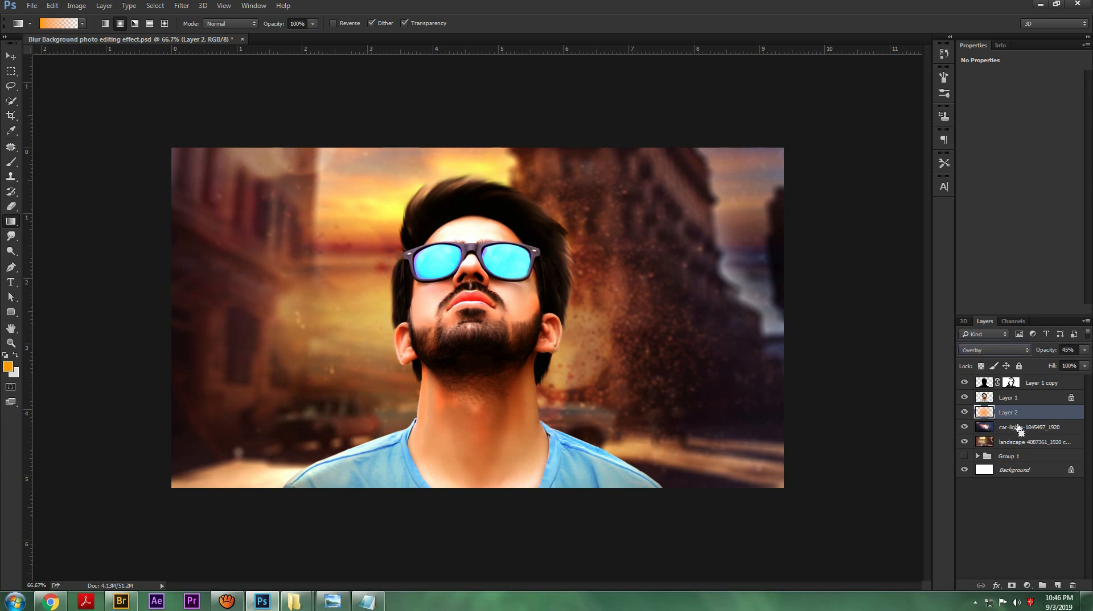
# Step: Create a new layer above Layer 1 copy and draw an orange radial gradient glow in the photo's upper left
pyautogui.hotkey('ctrl', '-')
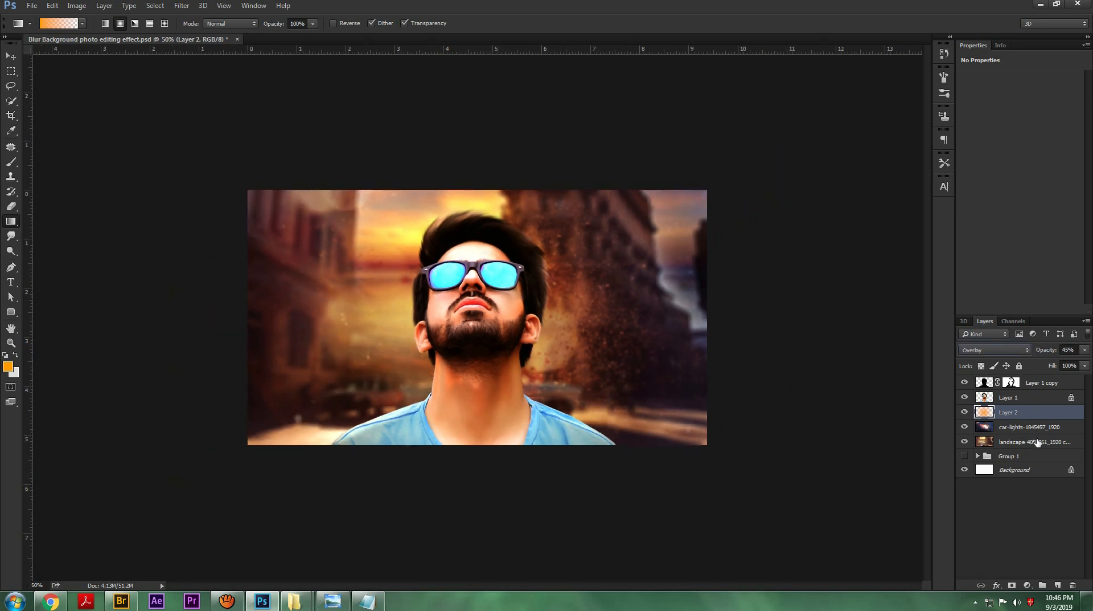
pyautogui.click(1040, 385)
pyautogui.click(1057, 585)
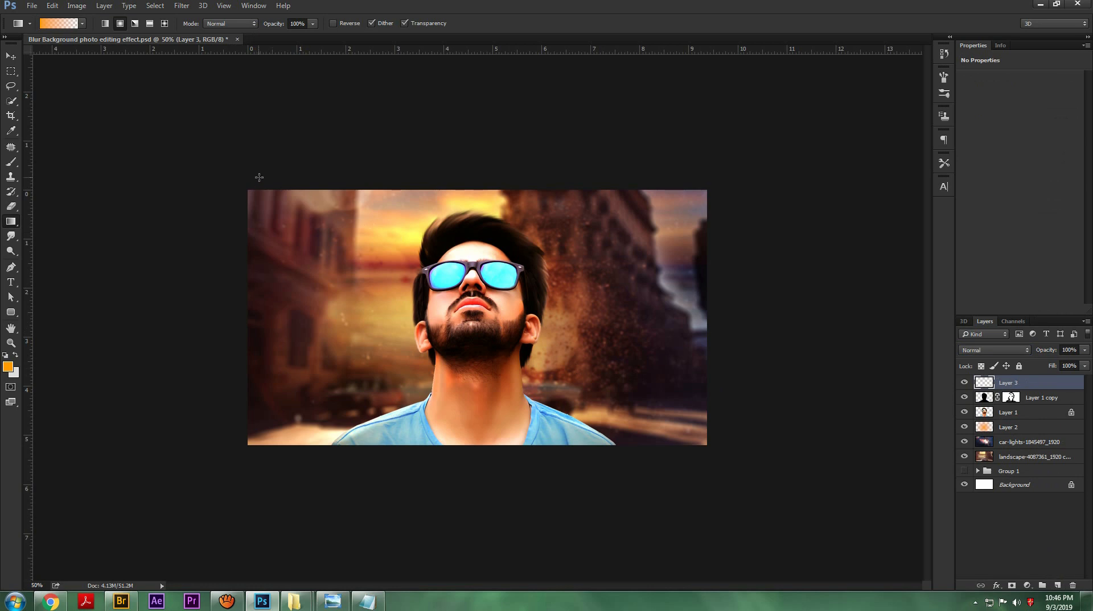
pyautogui.moveTo(318, 176); pyautogui.dragTo(456, 376)
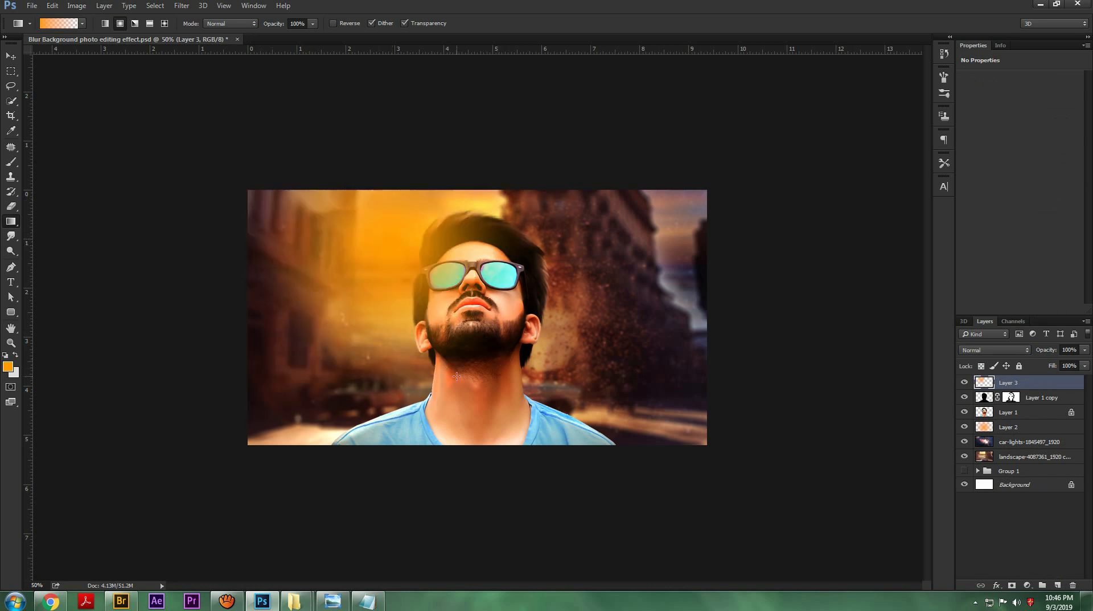
# Step: Try Color Dodge on the glow layer, settle on the Screen blend mode and lower its opacity to 72%
pyautogui.click(980, 349)
pyautogui.click(972, 434)
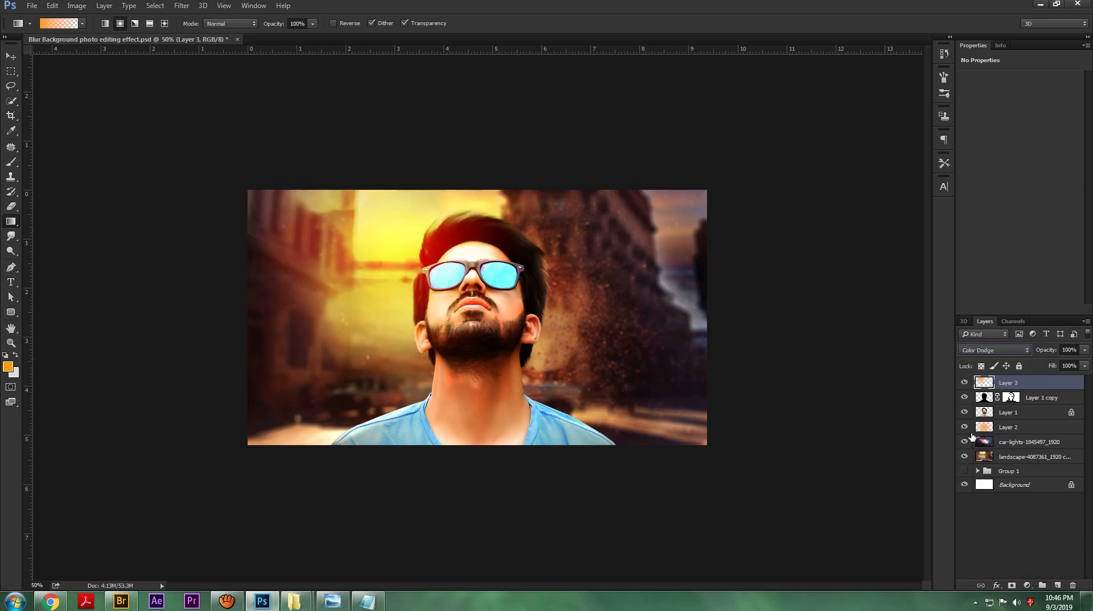
pyautogui.click(993, 350)
pyautogui.click(972, 426)
pyautogui.moveTo(1048, 353); pyautogui.dragTo(1028, 353)
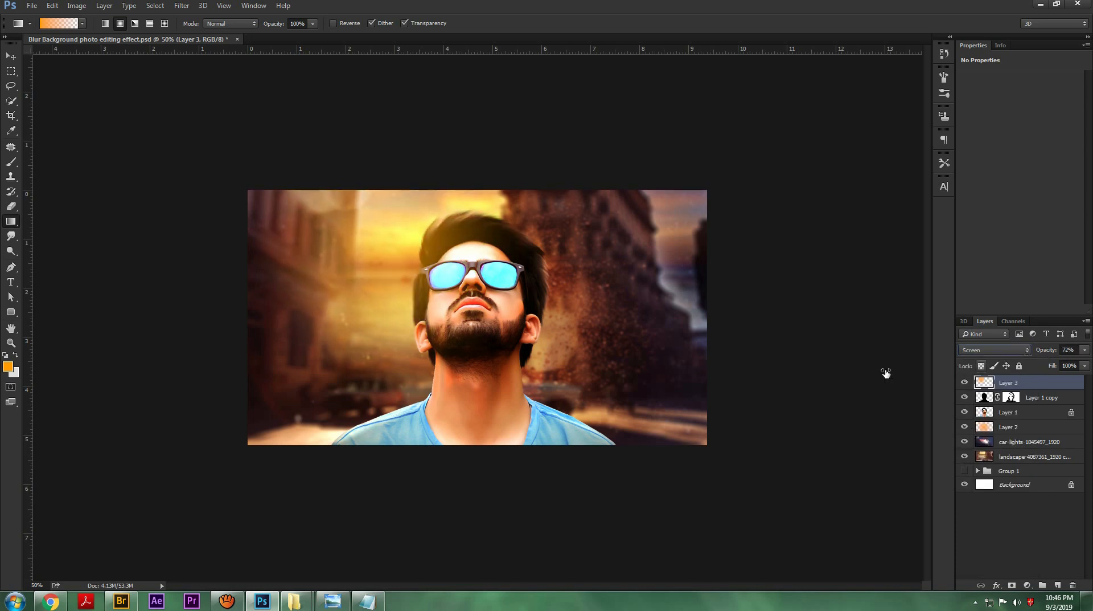
# Step: Scale down and reposition the orange glow on Layer 3 with Free Transform
pyautogui.hotkey('ctrl', 't')
pyautogui.moveTo(251, 188); pyautogui.dragTo(336, 234)
pyautogui.moveTo(434, 294); pyautogui.dragTo(416, 231)
pyautogui.moveTo(302, 223); pyautogui.dragTo(260, 224)
pyautogui.moveTo(442, 272); pyautogui.dragTo(471, 293)
pyautogui.click(518, 23)
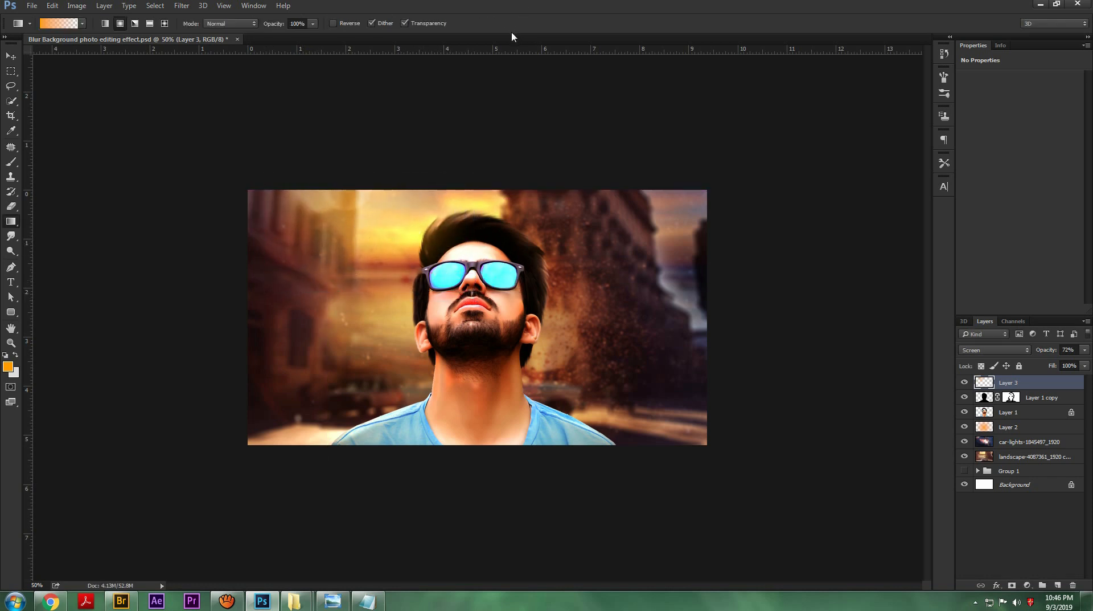
# Step: Apply a Color Balance of +44, +28, +23 to the midtones of Layer 1 and save the document
pyautogui.click(1006, 416)
pyautogui.hotkey('ctrl', 'b')
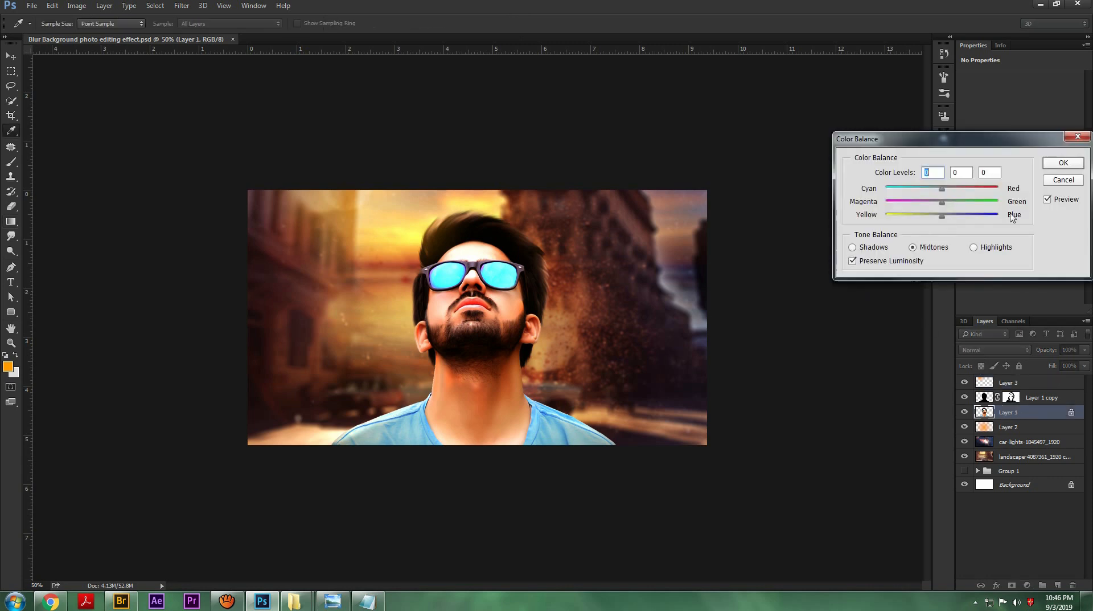
pyautogui.moveTo(942, 215); pyautogui.dragTo(927, 222)
pyautogui.moveTo(942, 189); pyautogui.dragTo(962, 209)
pyautogui.press('Return')
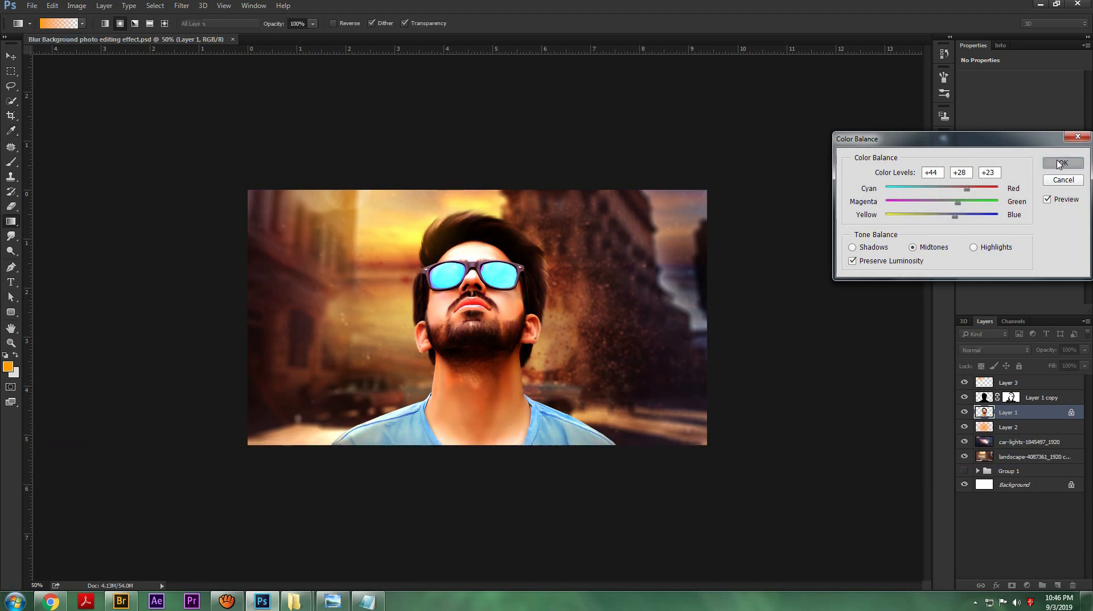
pyautogui.press('g')
pyautogui.hotkey('ctrl', 's')
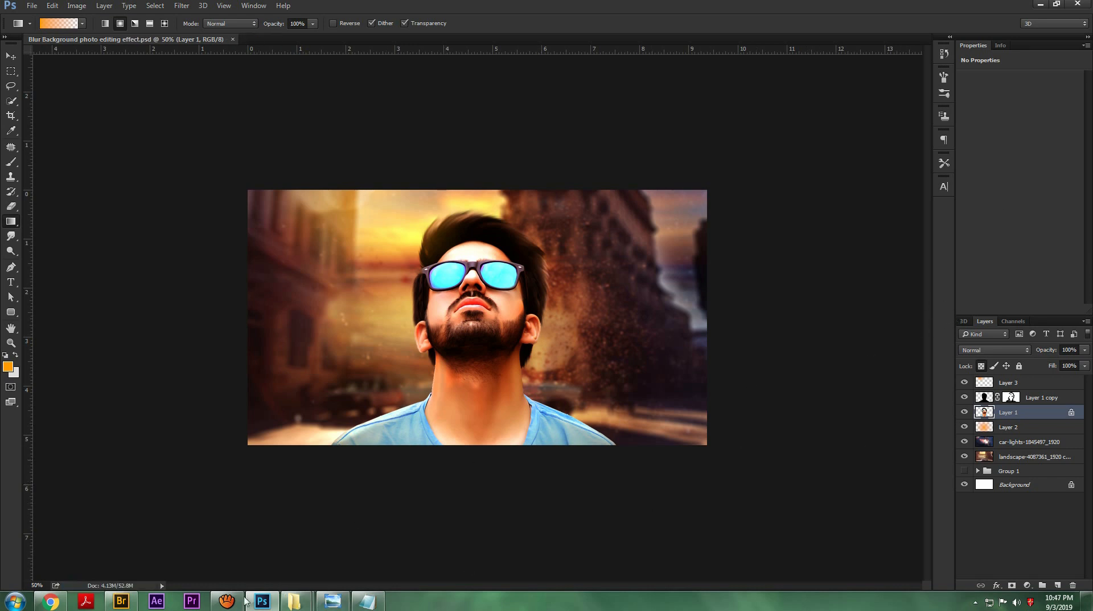
pyautogui.click(226, 600)
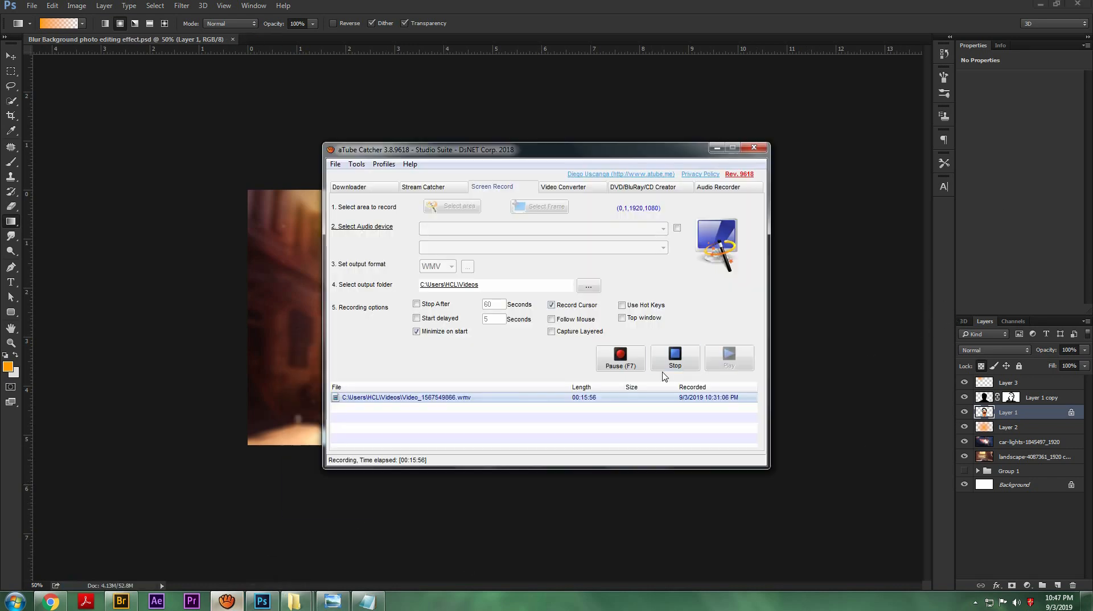
pyautogui.click(718, 148)
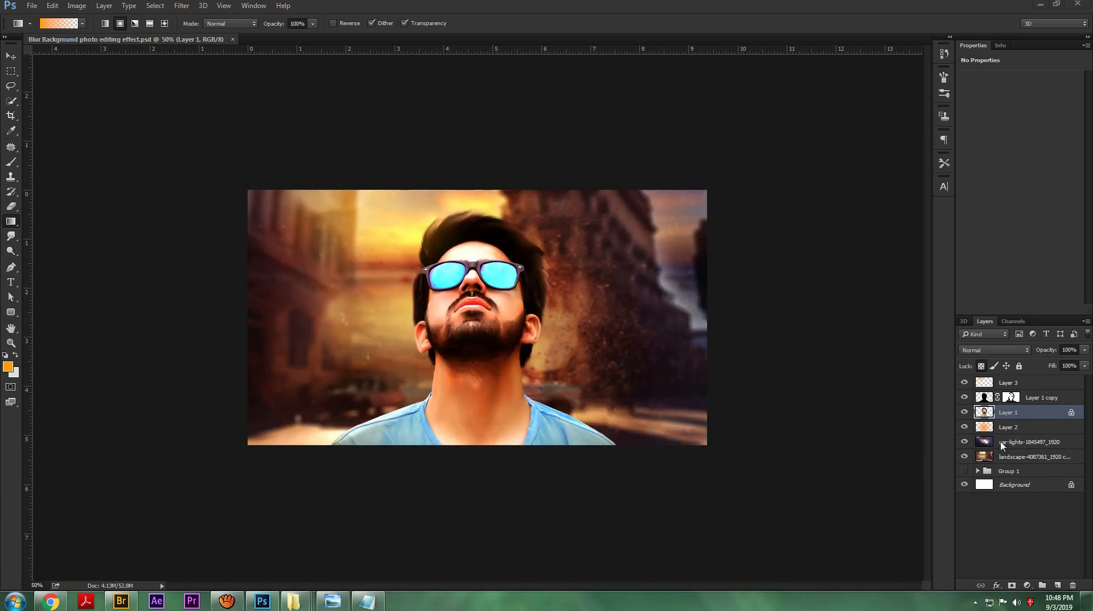
# Step: Place flare-666138_1280 as an embedded image directly above Layer 2
pyautogui.click(1017, 428)
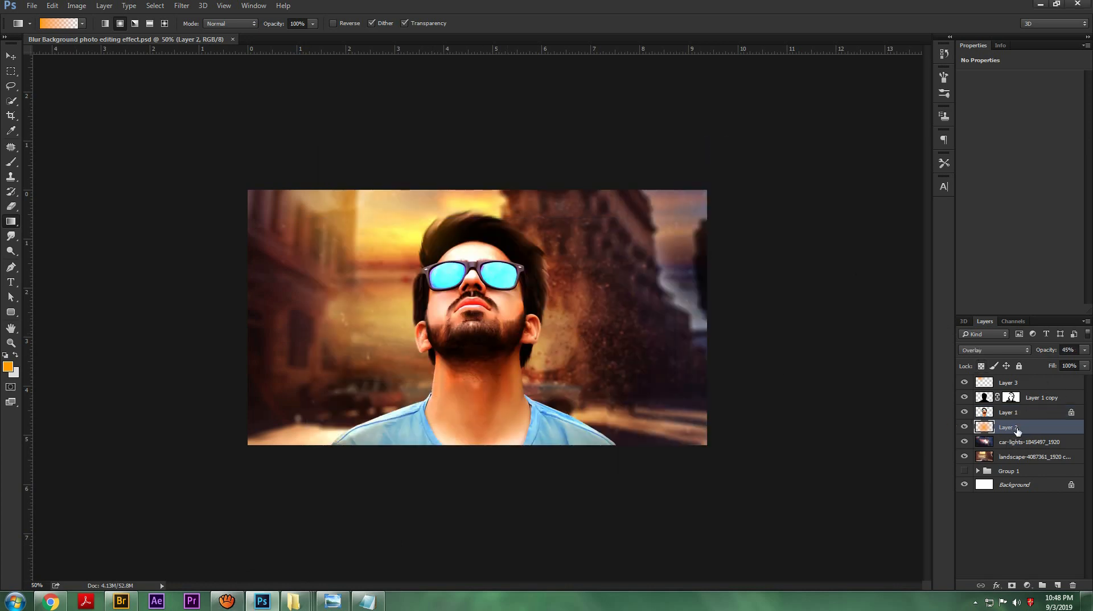
pyautogui.click(31, 5)
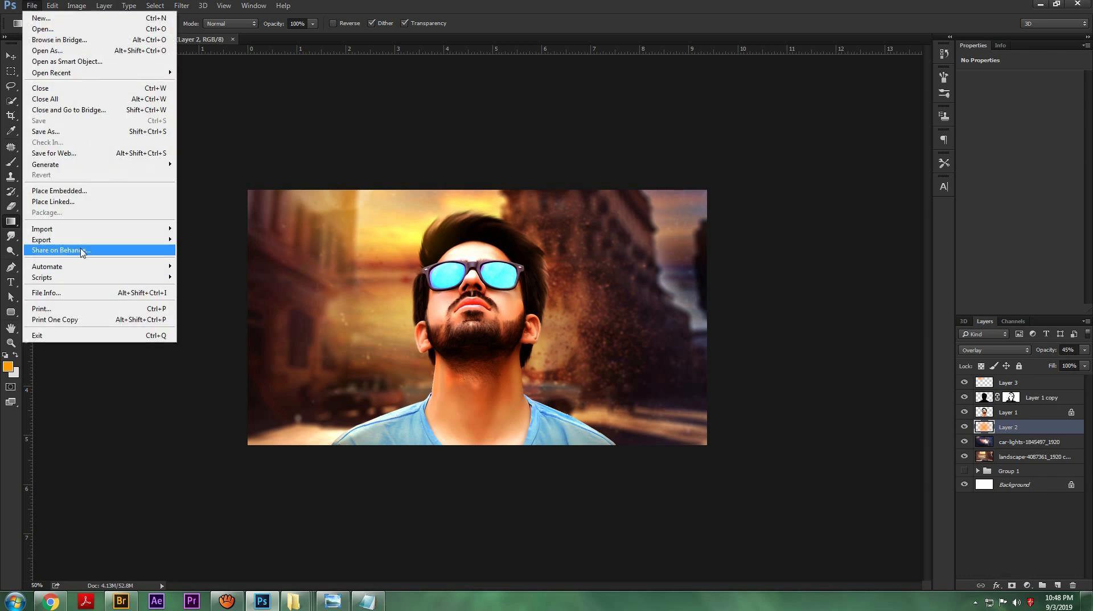
pyautogui.click(80, 193)
pyautogui.click(568, 240)
pyautogui.click(761, 462)
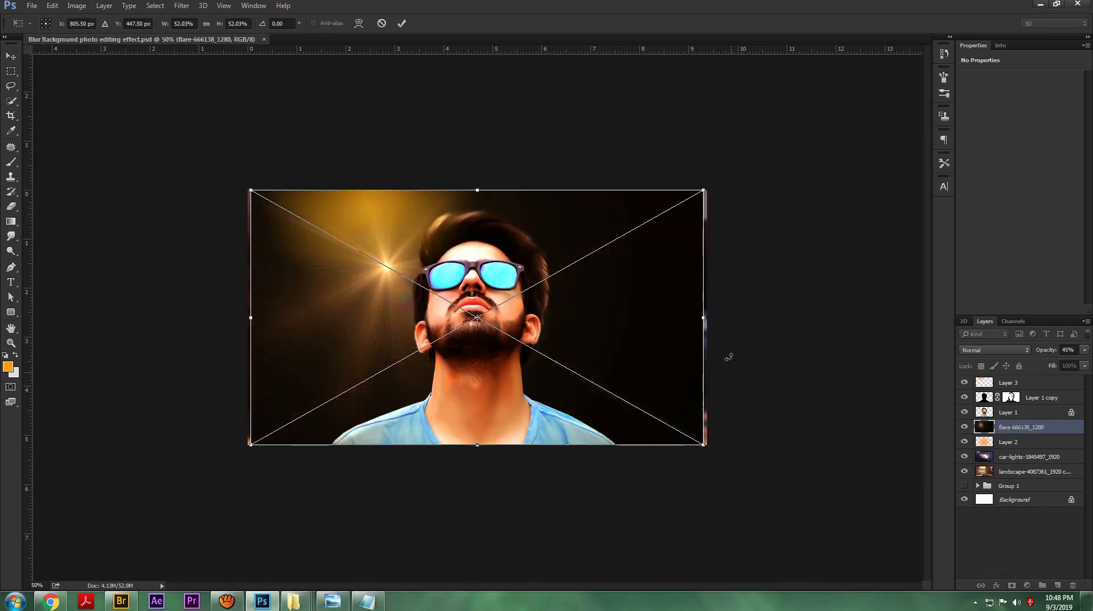
pyautogui.click(402, 23)
# Step: Set the flare layer's blend mode to Screen and rasterize the layer
pyautogui.click(994, 349)
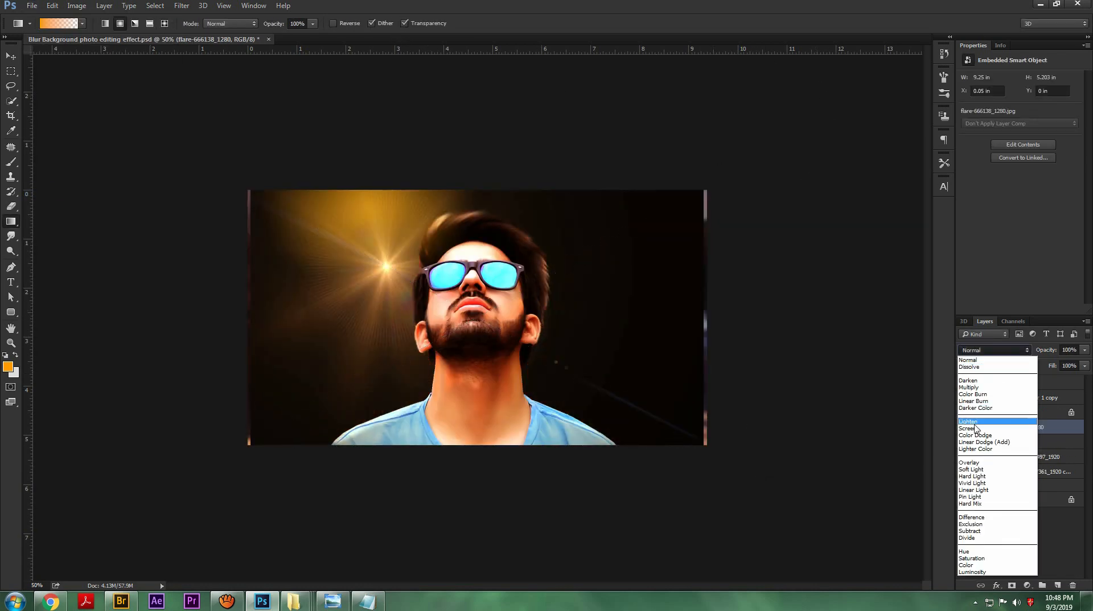
pyautogui.click(975, 425)
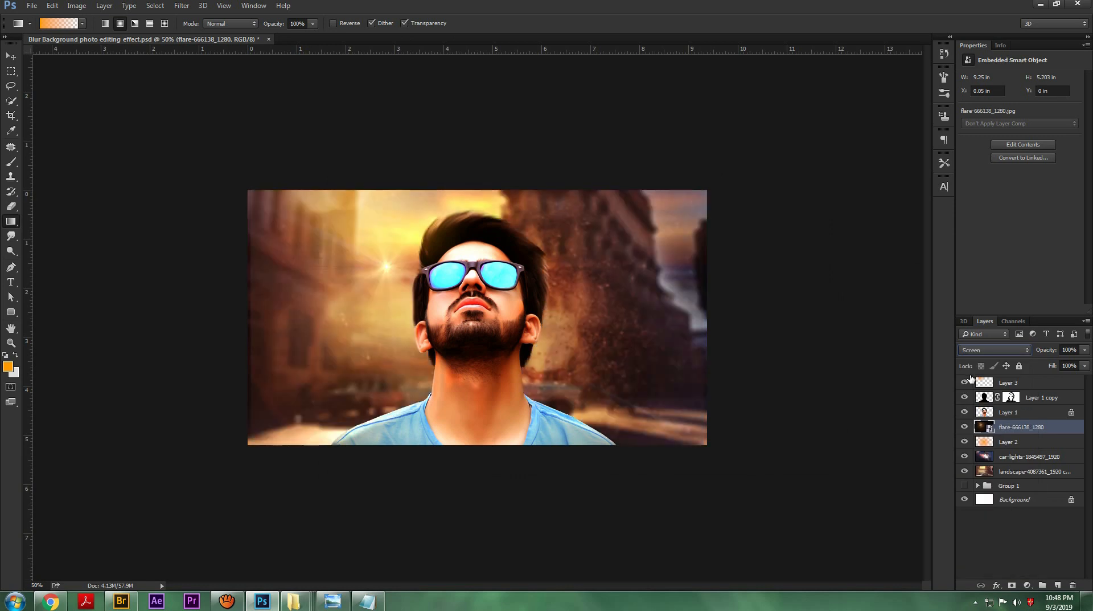
pyautogui.rightClick(1030, 415)
pyautogui.click(1033, 446)
pyautogui.click(1023, 427)
pyautogui.rightClick(1022, 427)
pyautogui.click(991, 178)
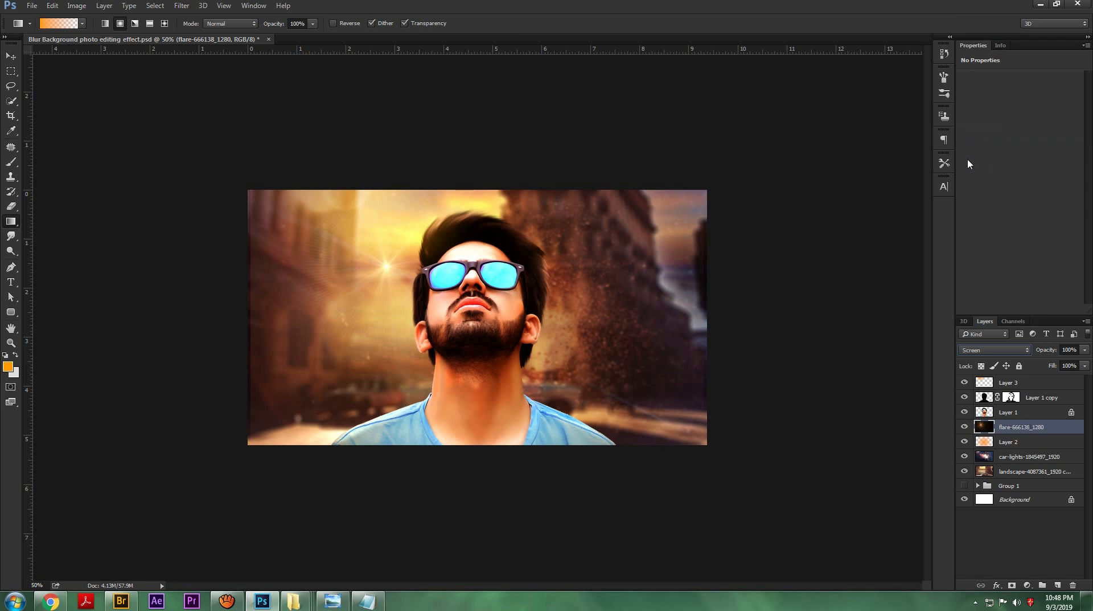
# Step: Enlarge the flare layer beyond the canvas and shift it so the light source sits in the photo's upper left
pyautogui.hotkey('ctrl', 't')
pyautogui.moveTo(707, 192); pyautogui.dragTo(661, 217)
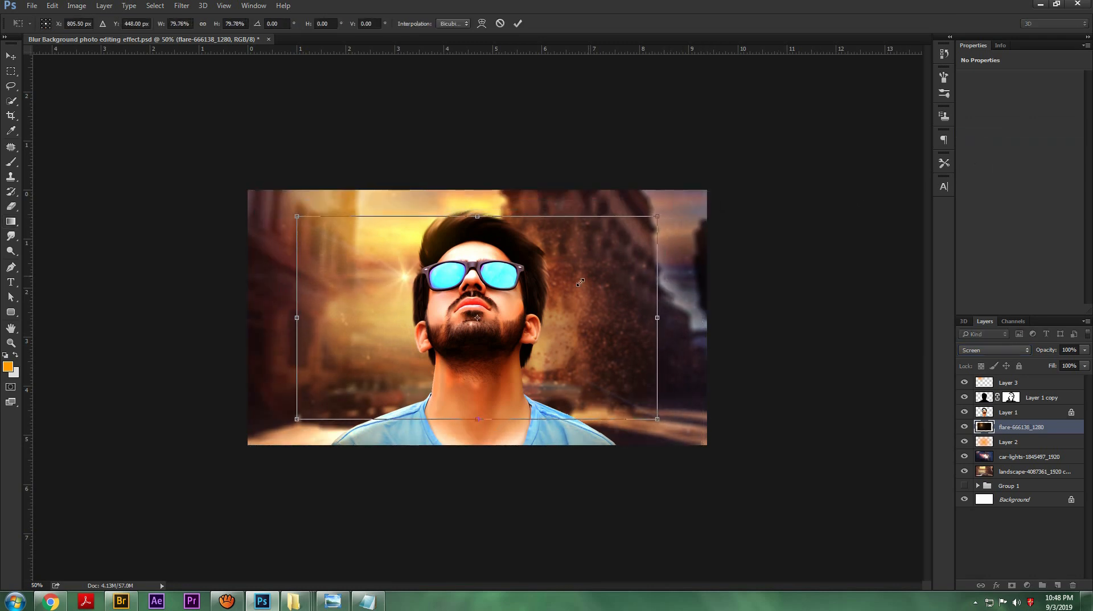
pyautogui.moveTo(579, 286); pyautogui.dragTo(555, 269)
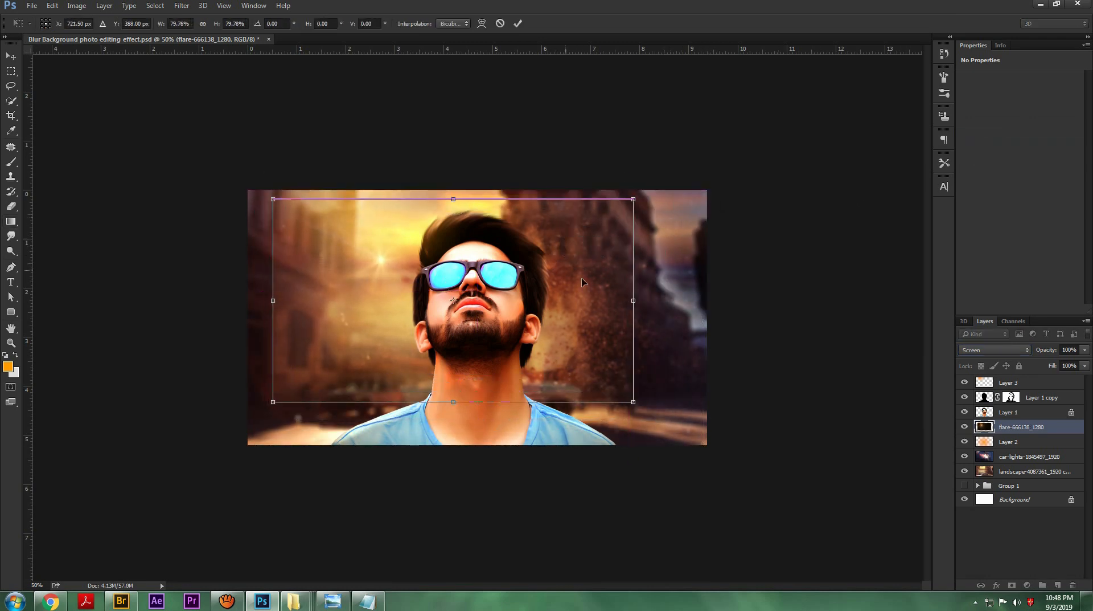
pyautogui.moveTo(637, 405); pyautogui.dragTo(703, 444)
pyautogui.moveTo(667, 328); pyautogui.dragTo(659, 292)
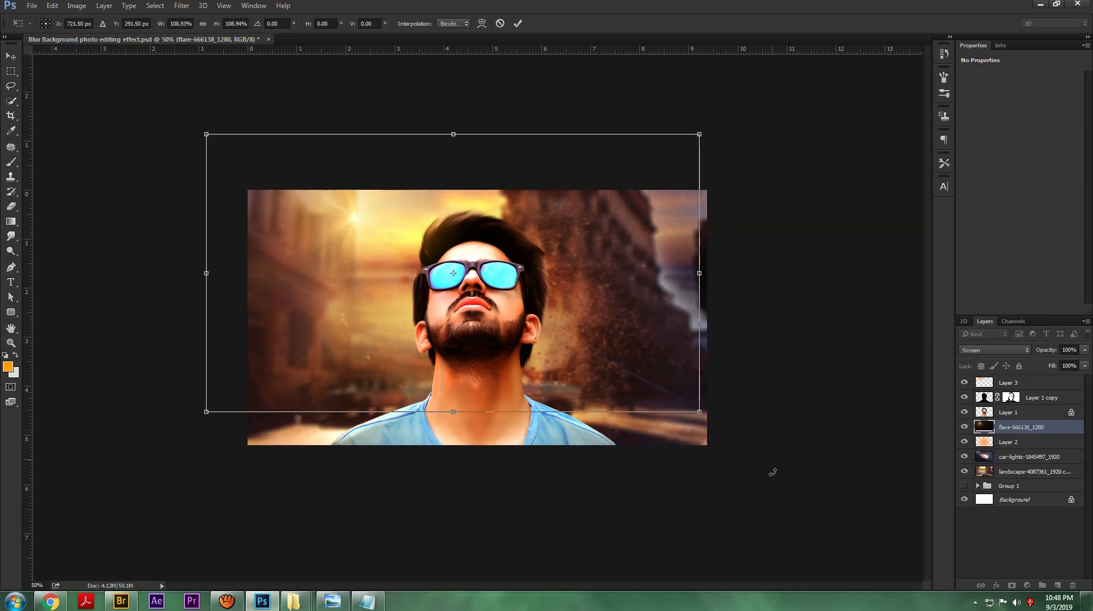
pyautogui.moveTo(706, 415); pyautogui.dragTo(774, 453)
pyautogui.click(519, 25)
# Step: Lower the flare layer's opacity to 59%
pyautogui.click(1029, 351)
pyautogui.click(1047, 352)
pyautogui.moveTo(1050, 352); pyautogui.dragTo(1026, 356)
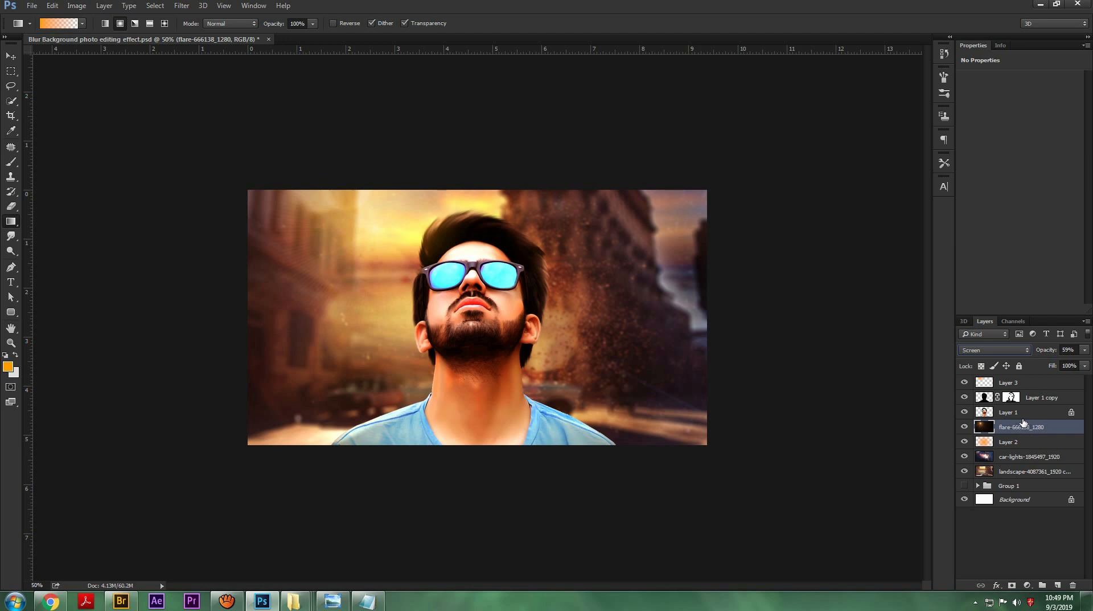
# Step: Duplicate the flare layer, flip the copy horizontally and shift it so its light falls beside the man's sunglasses
pyautogui.hotkey('ctrl', 'j')
pyautogui.hotkey('ctrl', 't')
pyautogui.rightClick(533, 308)
pyautogui.click(566, 455)
pyautogui.moveTo(633, 241); pyautogui.dragTo(546, 277)
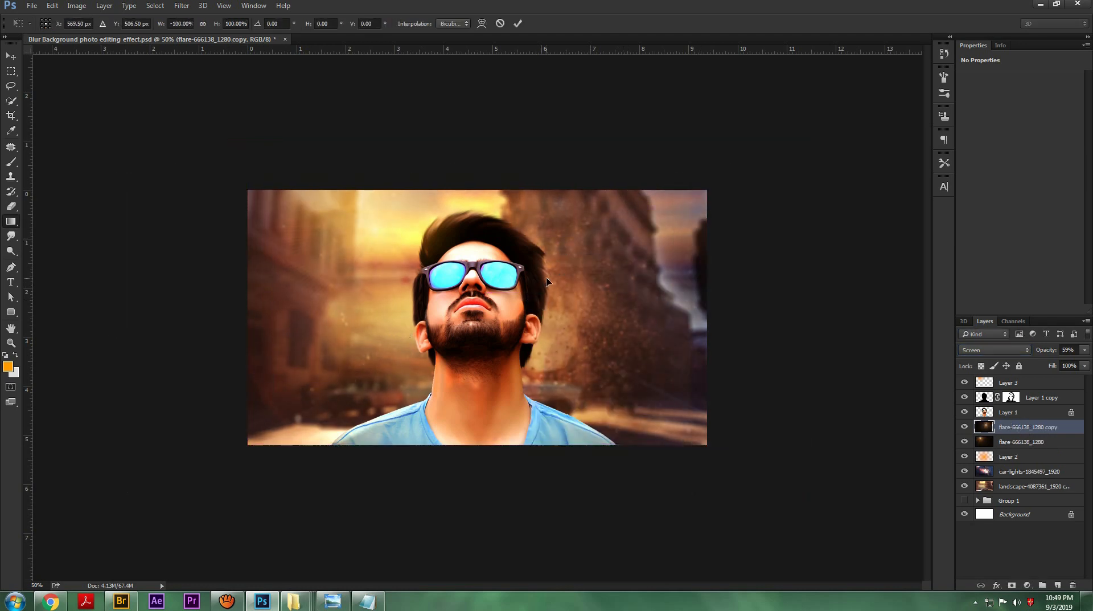
pyautogui.press('Return')
# Step: Bring the flipped flare copy to the top of the layer stack
pyautogui.hotkey('ctrl', ']')
pyautogui.hotkey('ctrl', ']')
pyautogui.hotkey('ctrl', ']')
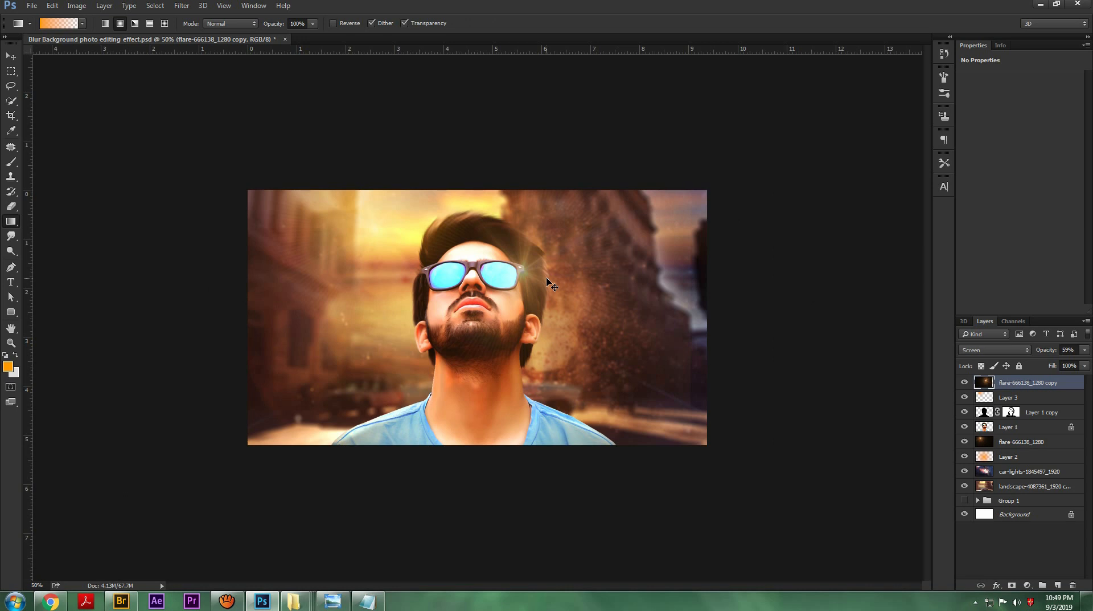
# Step: Scale the flare copy down to about 37% and position it over the man's neck and lower beard
pyautogui.hotkey('ctrl', '-')
pyautogui.hotkey('ctrl', 't')
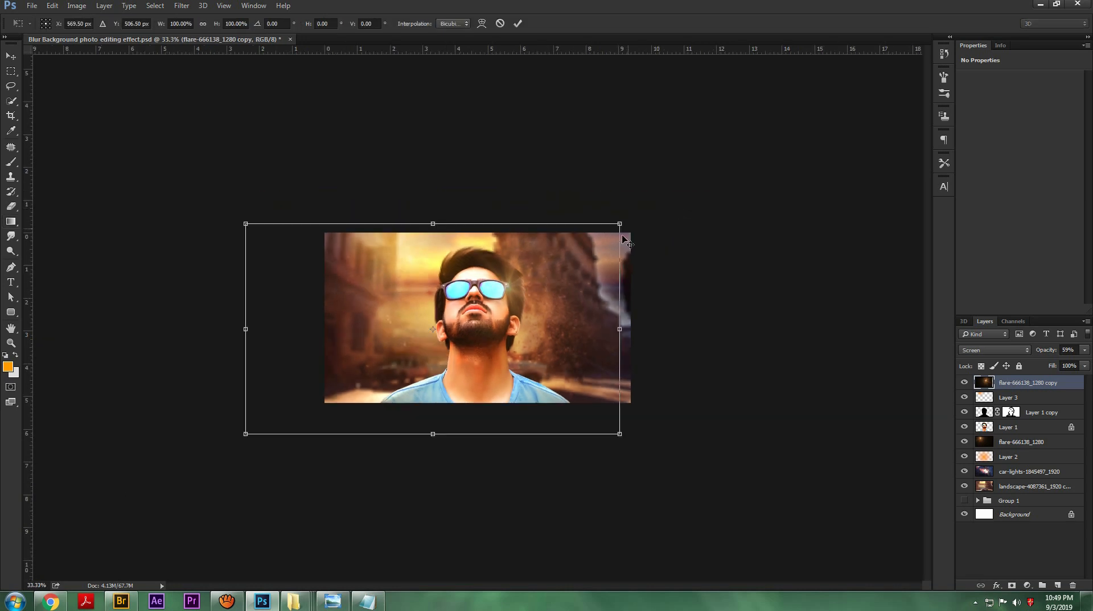
pyautogui.moveTo(629, 221); pyautogui.dragTo(523, 279)
pyautogui.moveTo(517, 305); pyautogui.dragTo(487, 289)
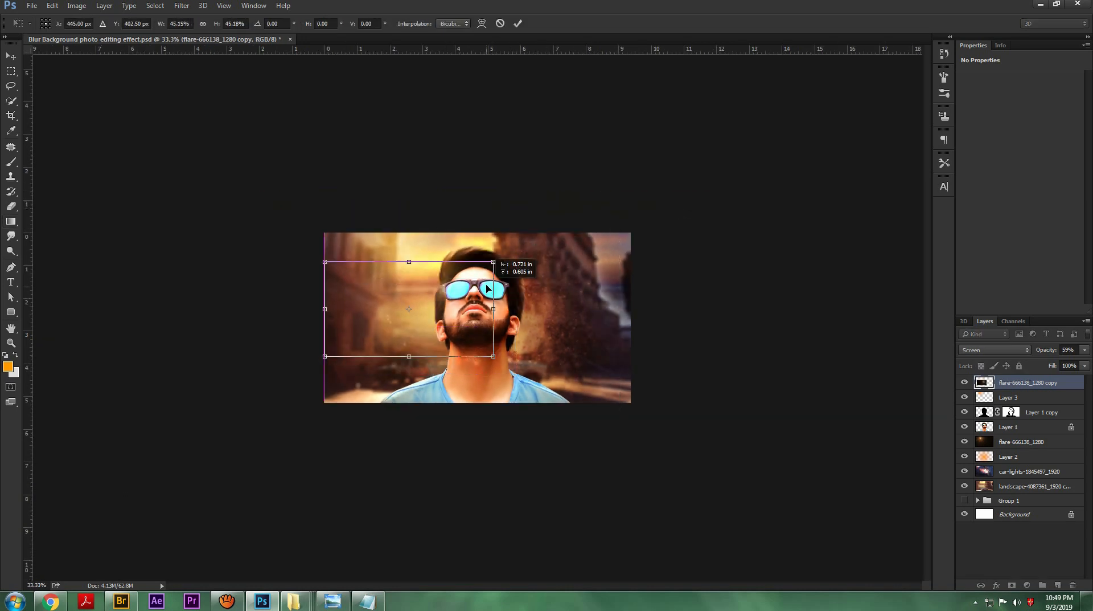
pyautogui.moveTo(326, 263); pyautogui.dragTo(342, 267)
pyautogui.moveTo(471, 300); pyautogui.dragTo(543, 363)
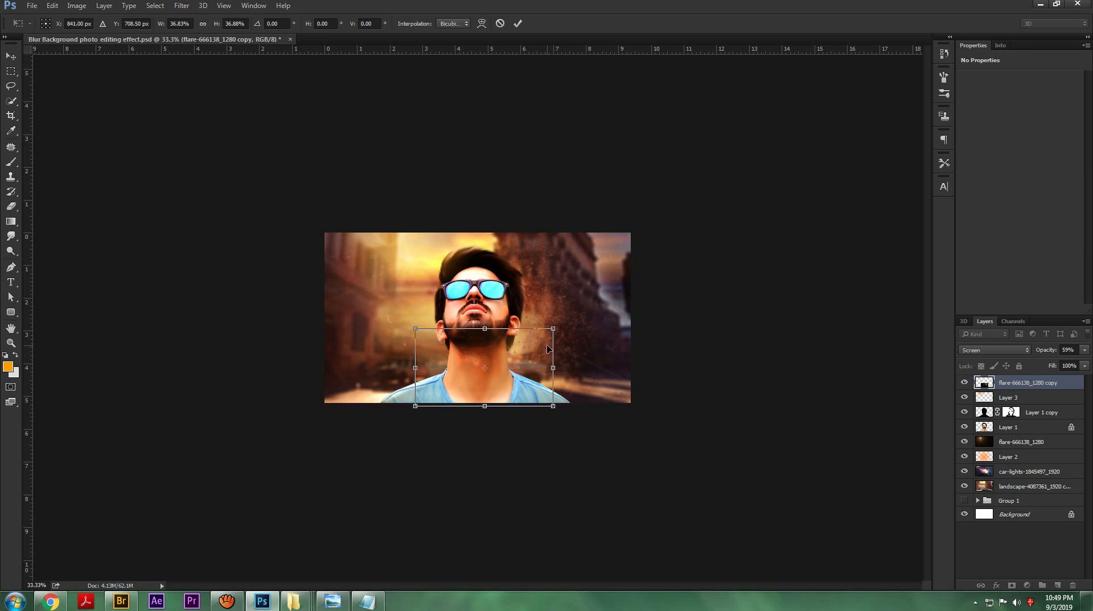
pyautogui.press('Return')
# Step: Erase the flare copy's hard edge across the beard with a size 100 Eraser and save the document
pyautogui.hotkey('ctrl', '+')
pyautogui.hotkey('ctrl', '+')
pyautogui.press('e')
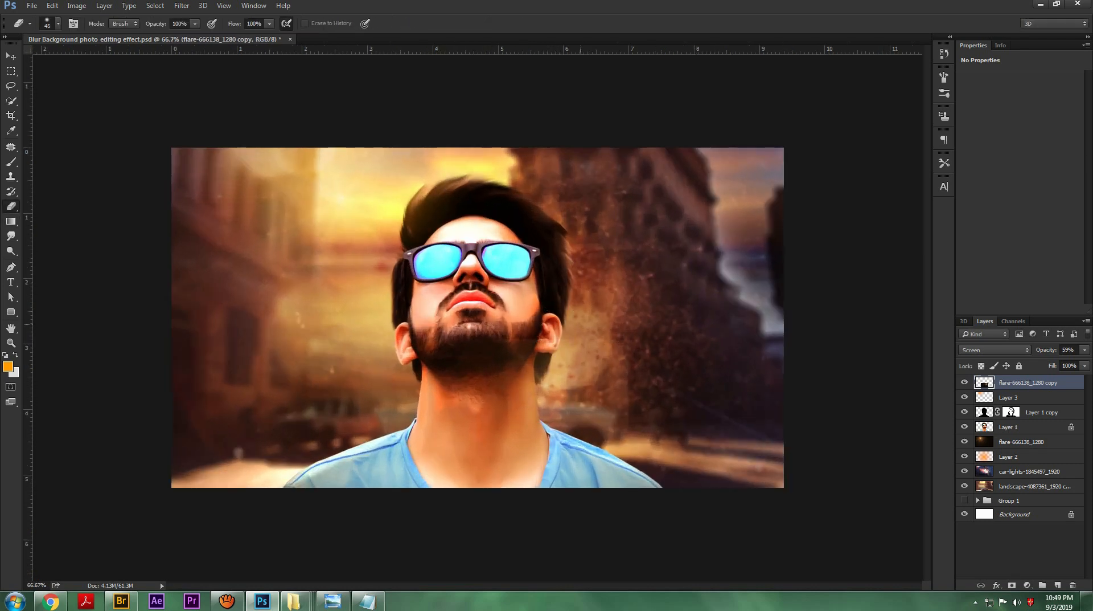
pyautogui.press(']')
pyautogui.hotkey('ctrl', '-')
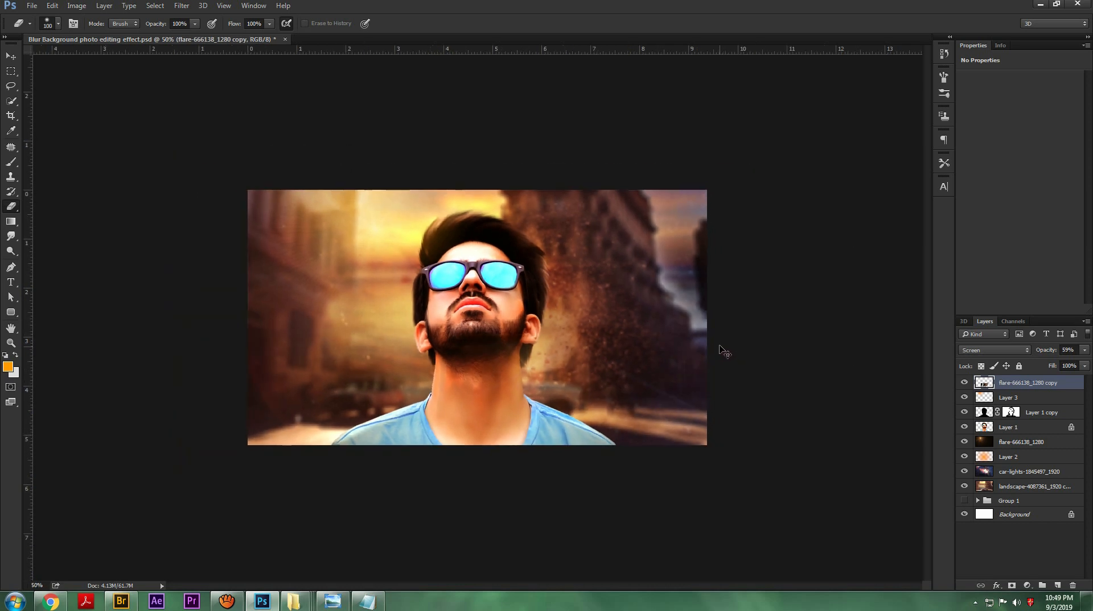
pyautogui.hotkey('ctrl', 's')
# Step: Group all layers from the flare copy down to the landscape layer
pyautogui.hotkey('ctrl', '+')
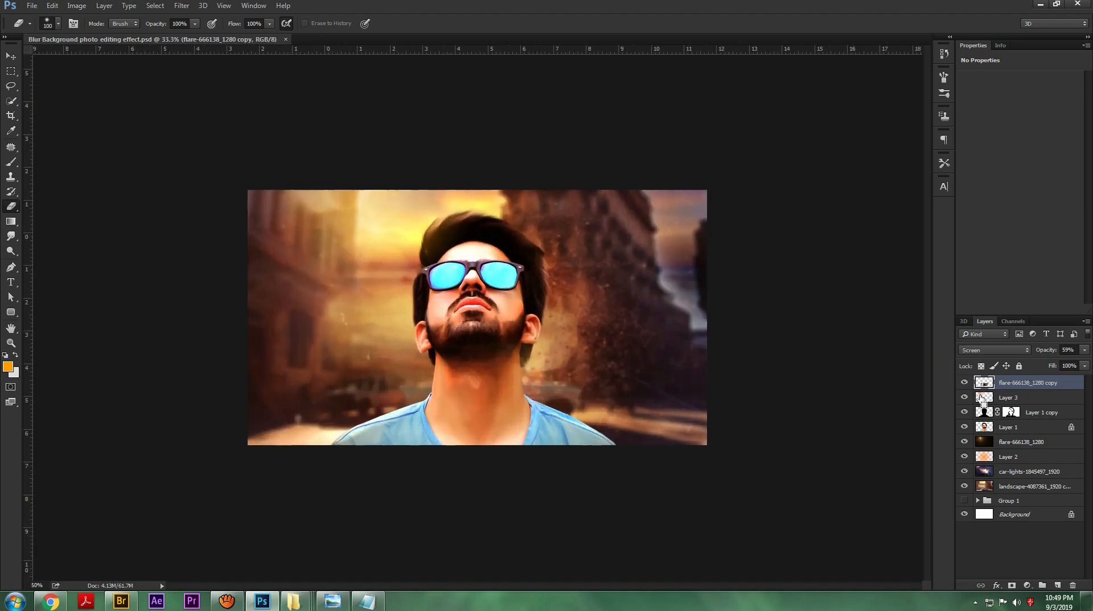
pyautogui.keyDown('shift'); pyautogui.click(1020, 487); pyautogui.keyUp('shift')
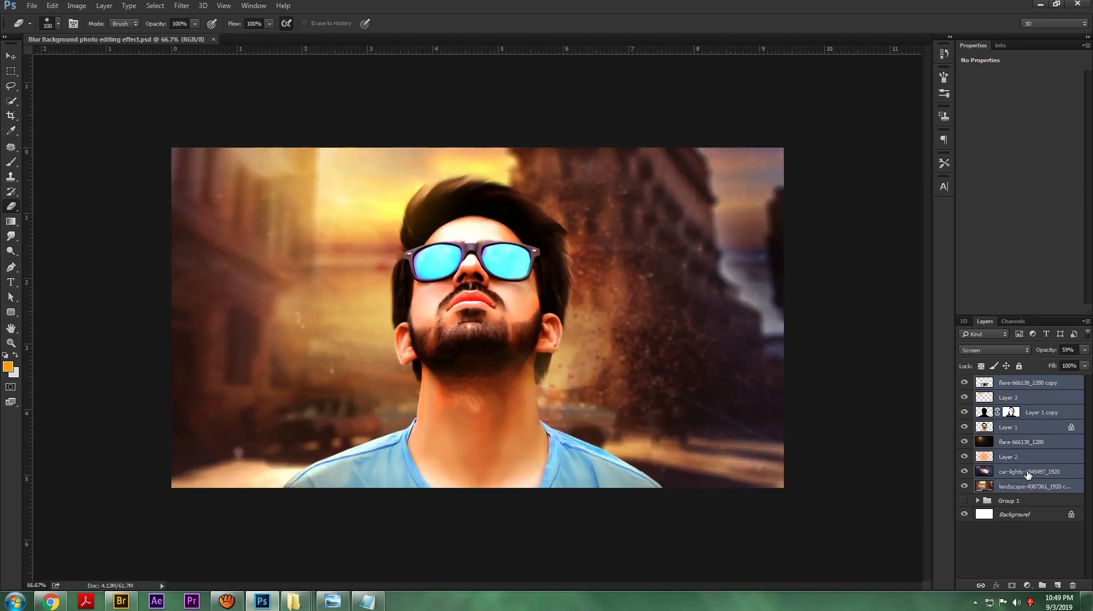
pyautogui.hotkey('ctrl', 'g')
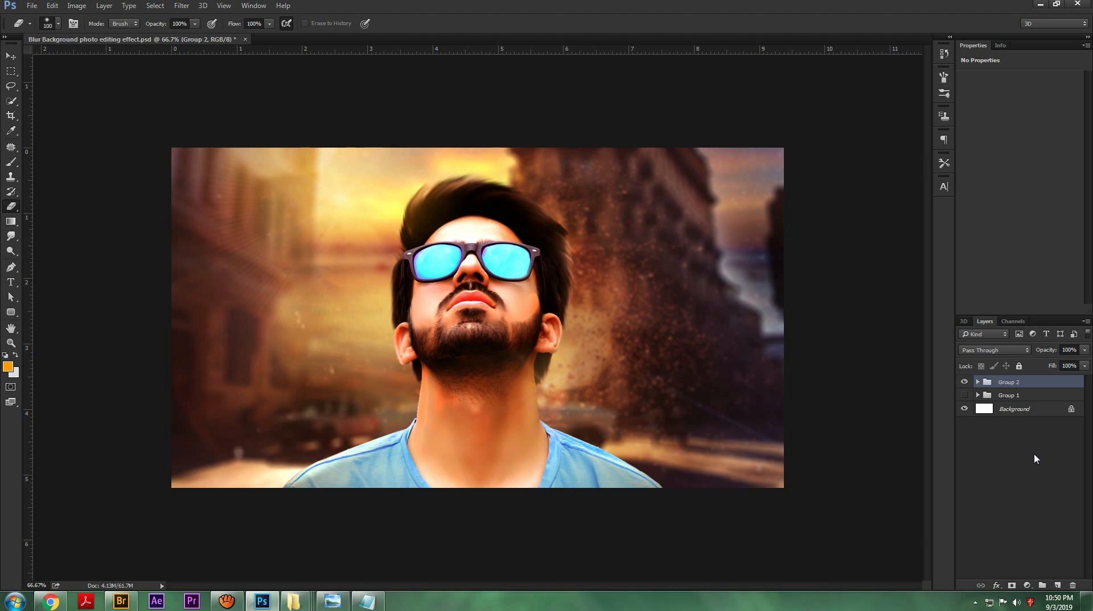
# Step: Duplicate the new group and stamp all visible layers into a merged layer at the top of the stack
pyautogui.hotkey('ctrl', 'j')
pyautogui.hotkey('ctrl', 'shift', 'e')
pyautogui.hotkey('ctrl', 'z')
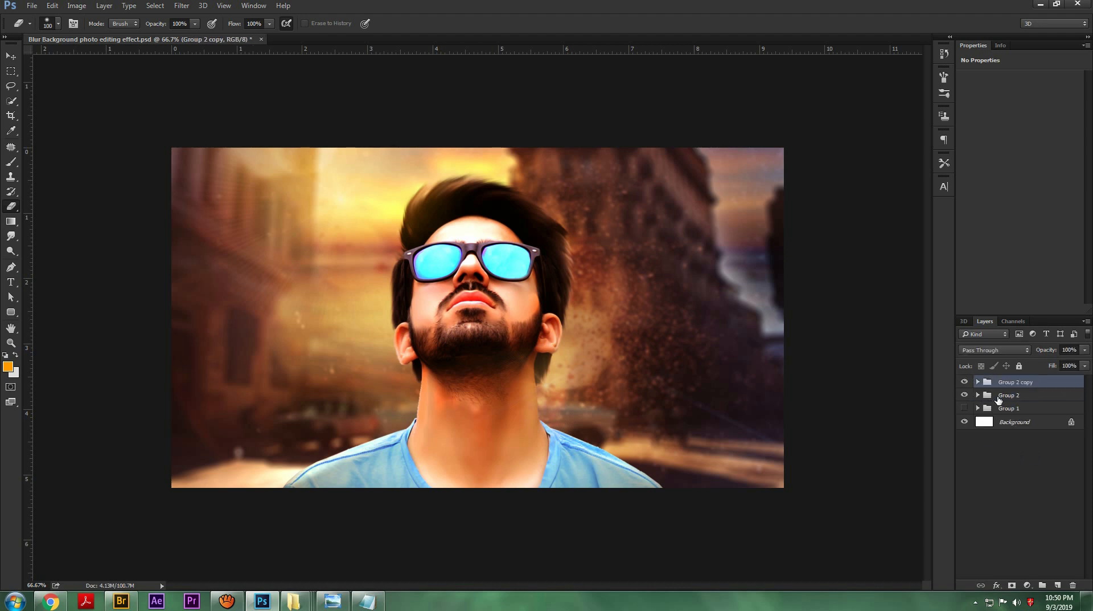
pyautogui.hotkey('ctrl', 'shift', 'alt', 'e')
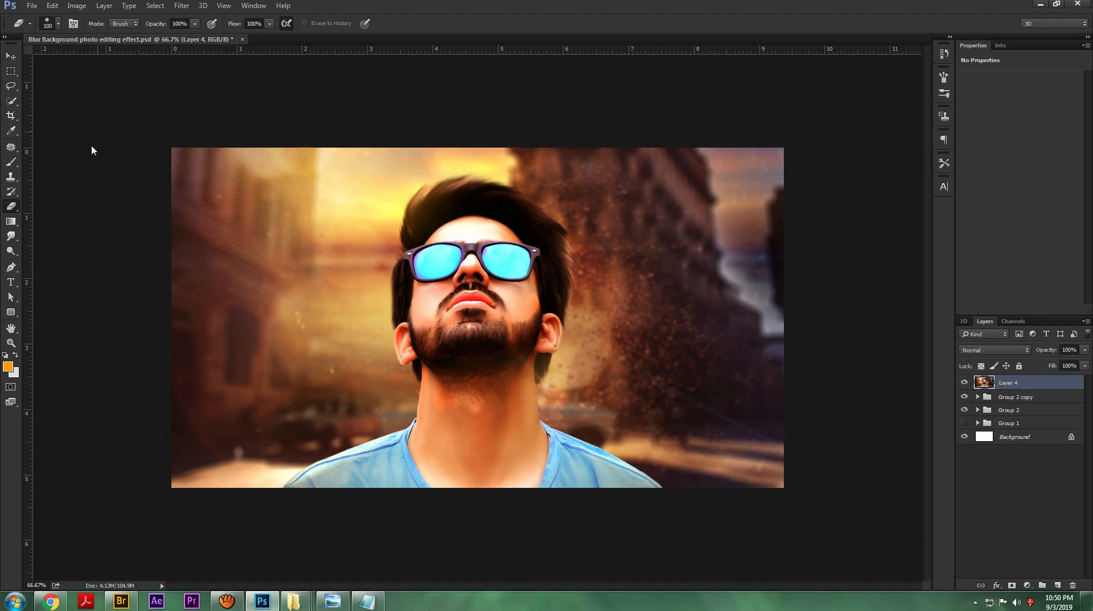
pyautogui.hotkey('ctrl', 'j')
pyautogui.hotkey('ctrl', 'z')
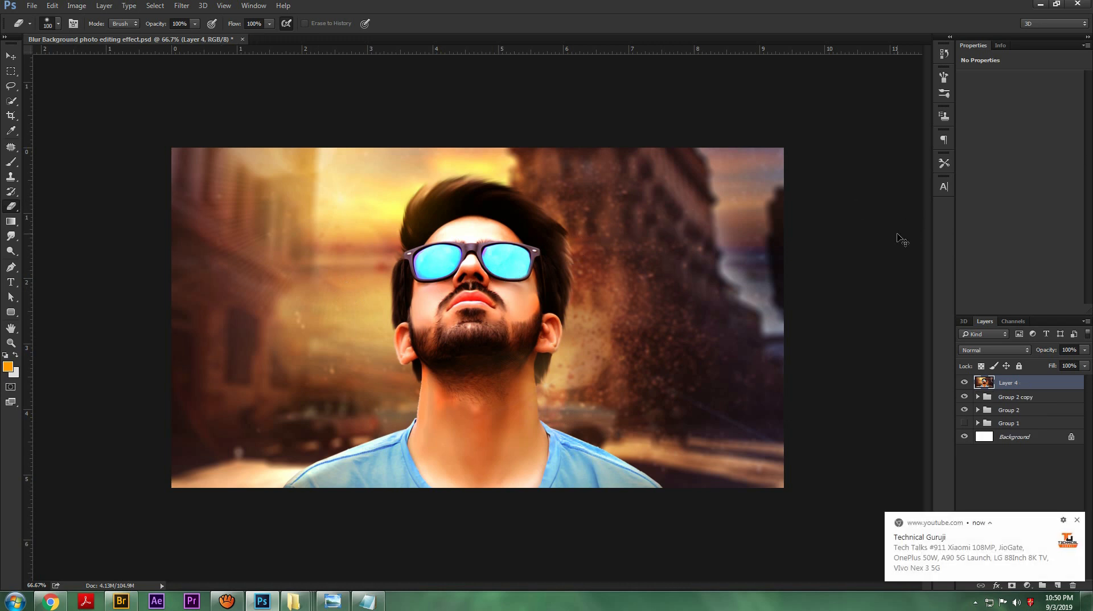
pyautogui.hotkey('ctrl', 'l')
pyautogui.click(1040, 150)
# Step: Adjust the merged layer's Levels with input midtones at 0.82 and input white at 239
pyautogui.hotkey('ctrl', 'l')
pyautogui.moveTo(853, 239)
pyautogui.mouseDown()
pyautogui.moveTo(918, 241)
pyautogui.moveTo(878, 251)
pyautogui.moveTo(924, 242)
pyautogui.moveTo(853, 239)
pyautogui.mouseUp()
pyautogui.moveTo(996, 290); pyautogui.dragTo(955, 289)
pyautogui.moveTo(906, 240); pyautogui.dragTo(921, 240)
pyautogui.moveTo(955, 290); pyautogui.dragTo(1003, 289)
pyautogui.moveTo(997, 240); pyautogui.dragTo(987, 241)
pyautogui.moveTo(921, 240); pyautogui.dragTo(928, 240)
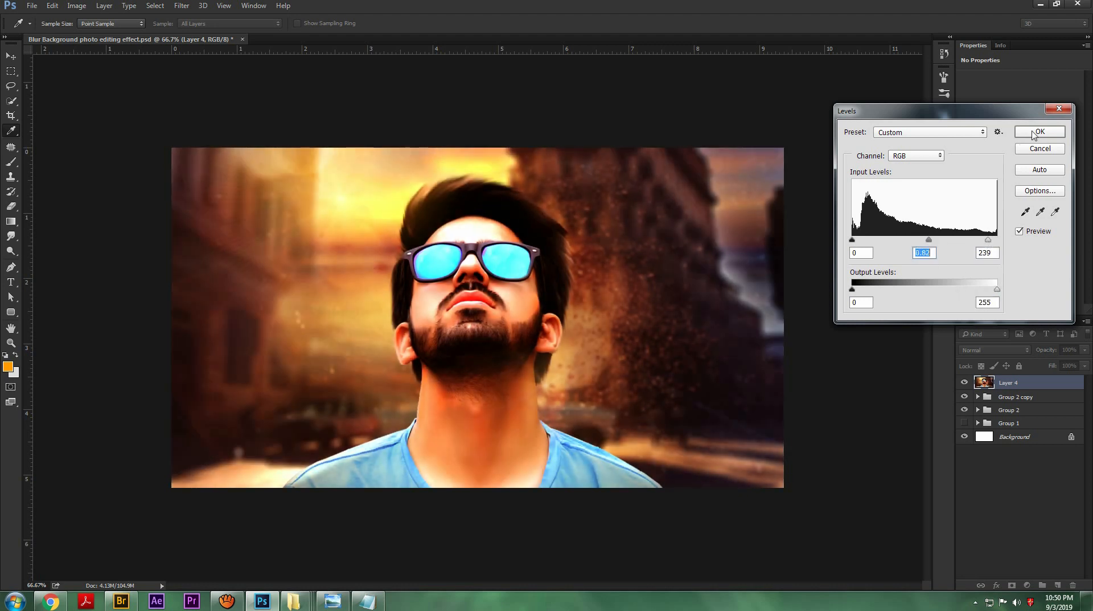
pyautogui.click(1032, 134)
pyautogui.press('e')
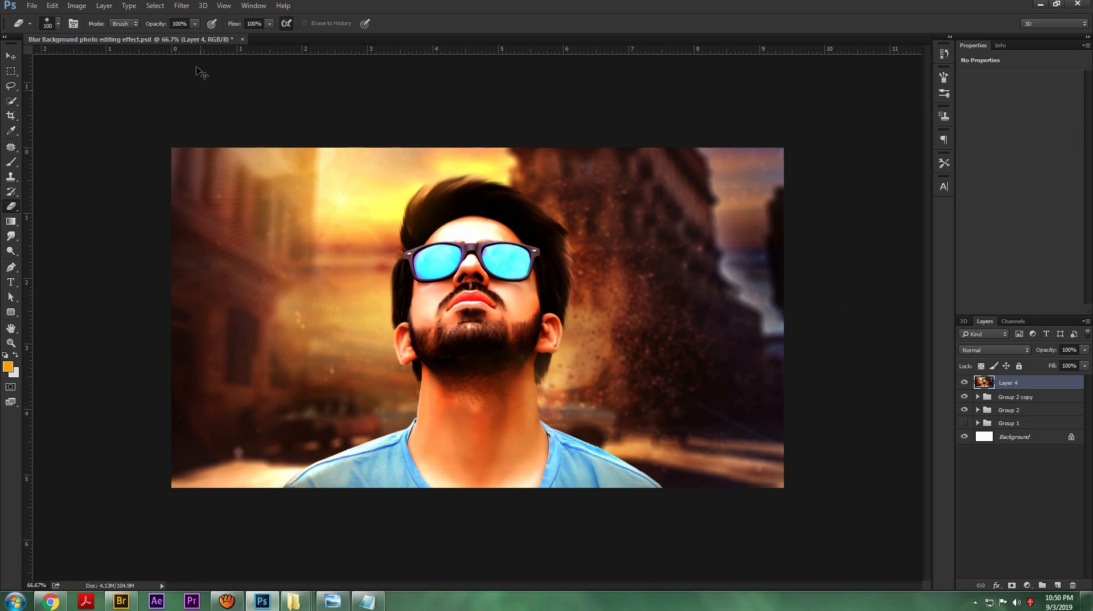
# Step: Apply a Gaussian Blur with a radius of about 4.7 pixels to the merged layer
pyautogui.click(182, 6)
pyautogui.moveTo(307, 120)
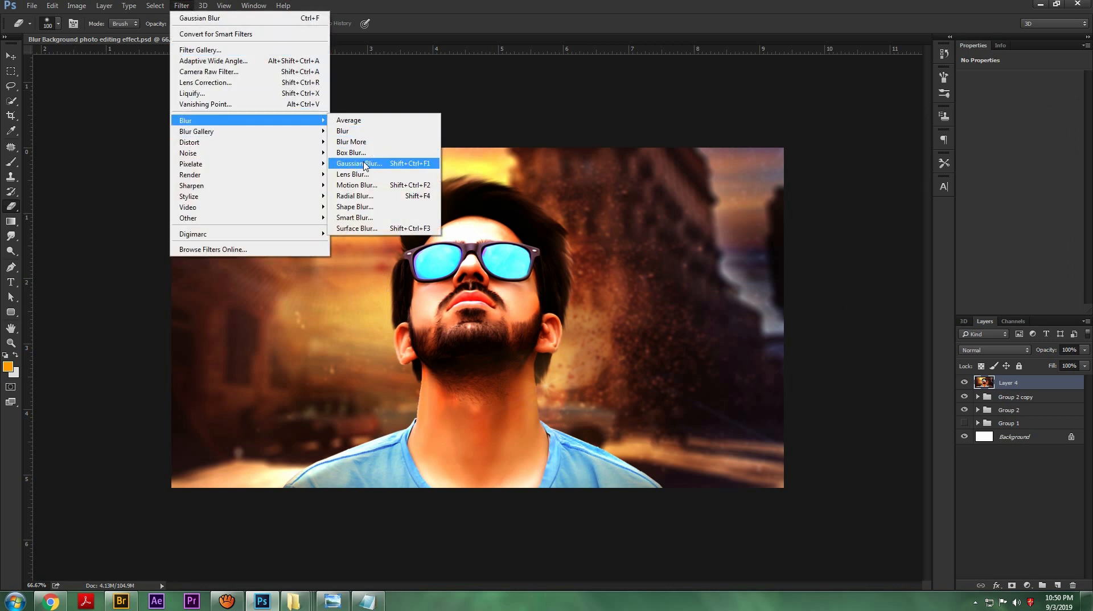
pyautogui.click(359, 164)
pyautogui.moveTo(866, 283); pyautogui.dragTo(871, 283)
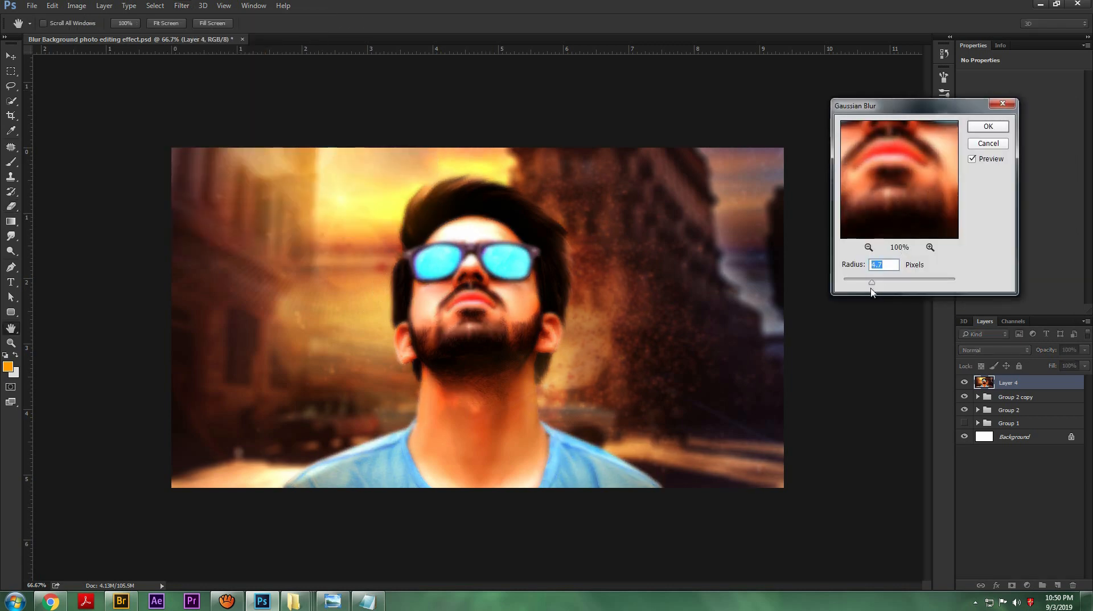
pyautogui.click(991, 127)
pyautogui.press('e')
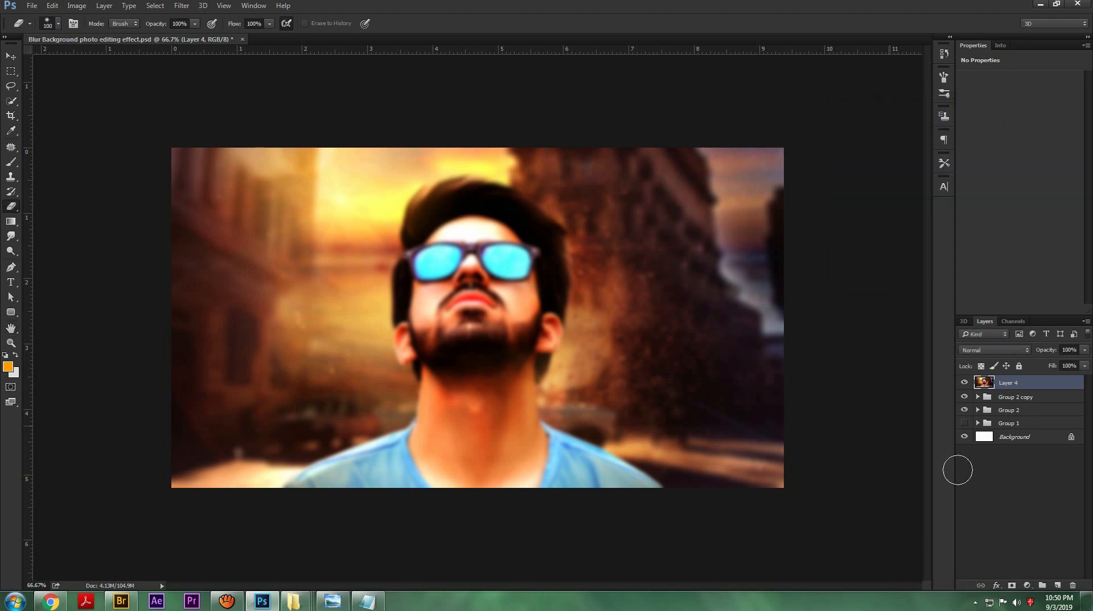
# Step: Add a layer mask to the blurred layer and paint the man black on it, using up to size 250 and 76% brush opacity
pyautogui.click(1012, 585)
pyautogui.press('b')
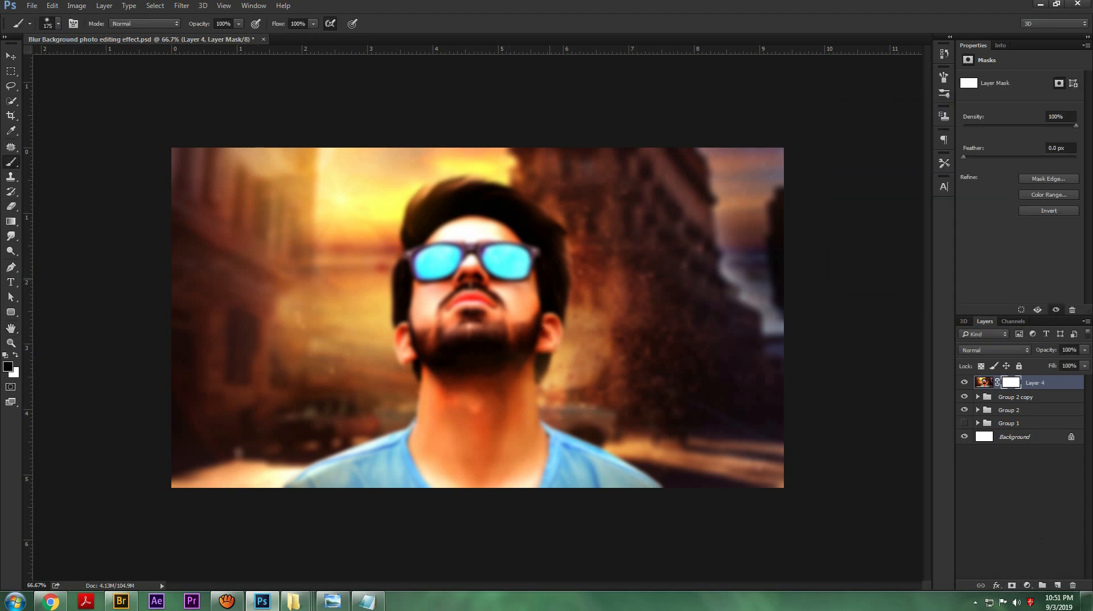
pyautogui.moveTo(477, 246)
pyautogui.mouseDown()
pyautogui.moveTo(456, 260)
pyautogui.moveTo(515, 304)
pyautogui.moveTo(489, 310)
pyautogui.mouseUp()
pyautogui.press('[')
pyautogui.press('[')
pyautogui.moveTo(198, 25); pyautogui.dragTo(172, 95)
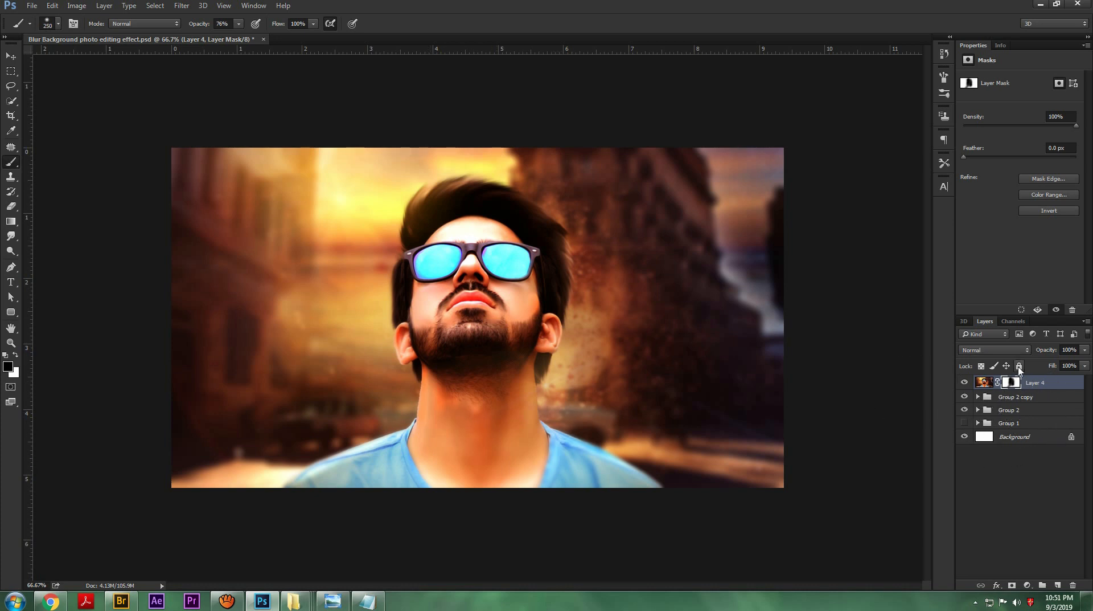
# Step: Draw a light radial gradient beside the man's hair on a new layer and set its blending mode to Overlay
pyautogui.click(1058, 584)
pyautogui.press('x')
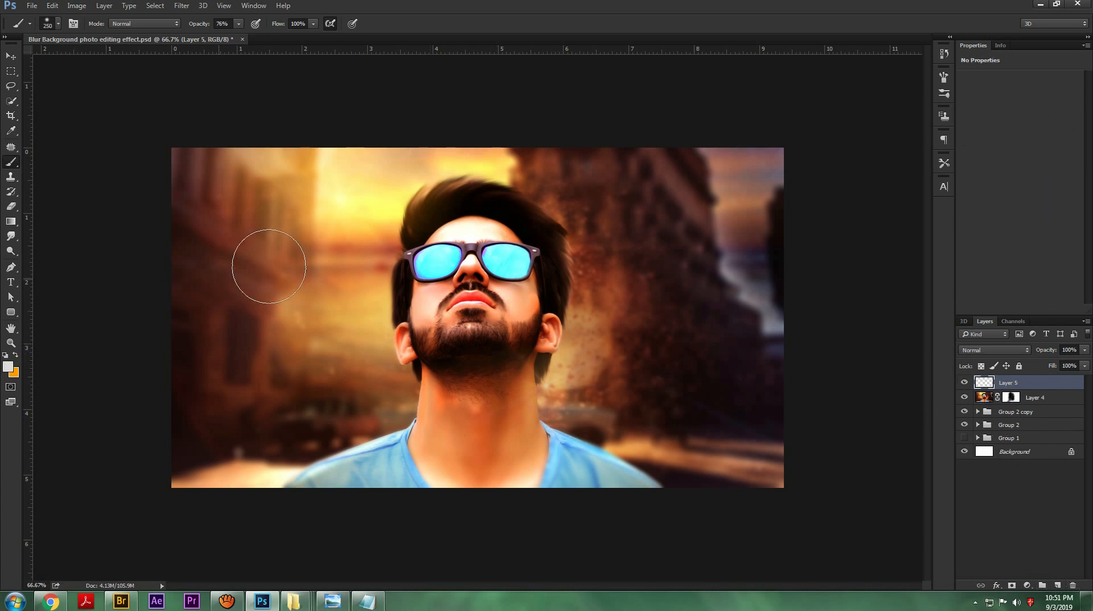
pyautogui.press('g')
pyautogui.moveTo(392, 194); pyautogui.dragTo(467, 381)
pyautogui.hotkey('ctrl', 'z')
pyautogui.moveTo(567, 211); pyautogui.dragTo(518, 350)
pyautogui.hotkey('ctrl', 'z')
pyautogui.moveTo(550, 216); pyautogui.dragTo(508, 367)
pyautogui.click(1002, 350)
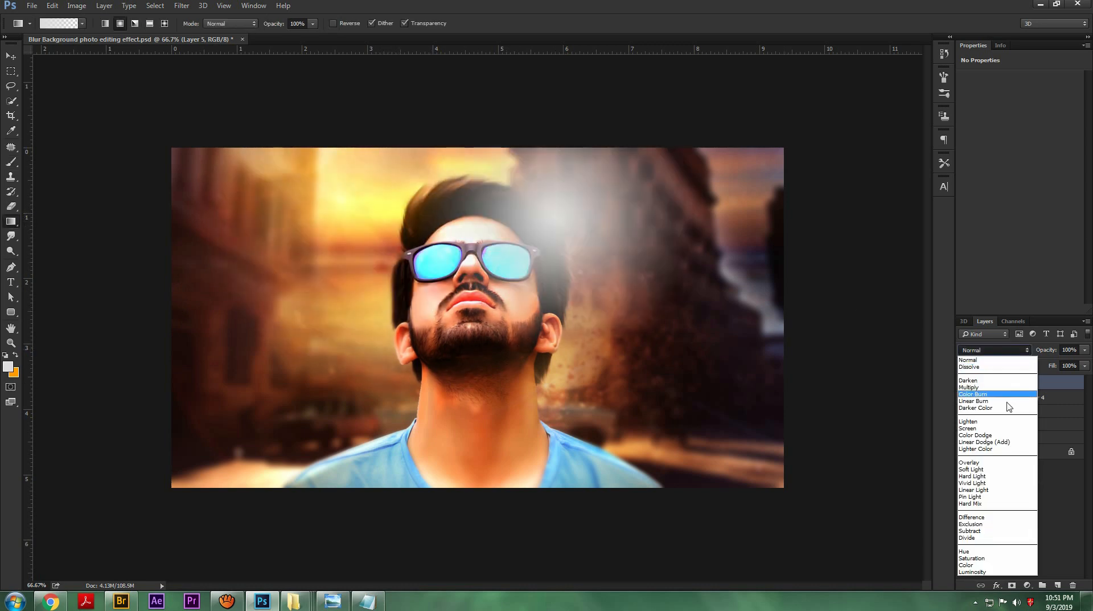
pyautogui.click(980, 449)
# Step: Stretch the gradient layer to about 158% width and 63% height across the upper sky and building area
pyautogui.hotkey('ctrl', 't')
pyautogui.moveTo(415, 253); pyautogui.dragTo(275, 253)
pyautogui.moveTo(490, 358); pyautogui.dragTo(526, 278)
pyautogui.moveTo(698, 215); pyautogui.dragTo(724, 216)
pyautogui.moveTo(618, 219); pyautogui.dragTo(673, 219)
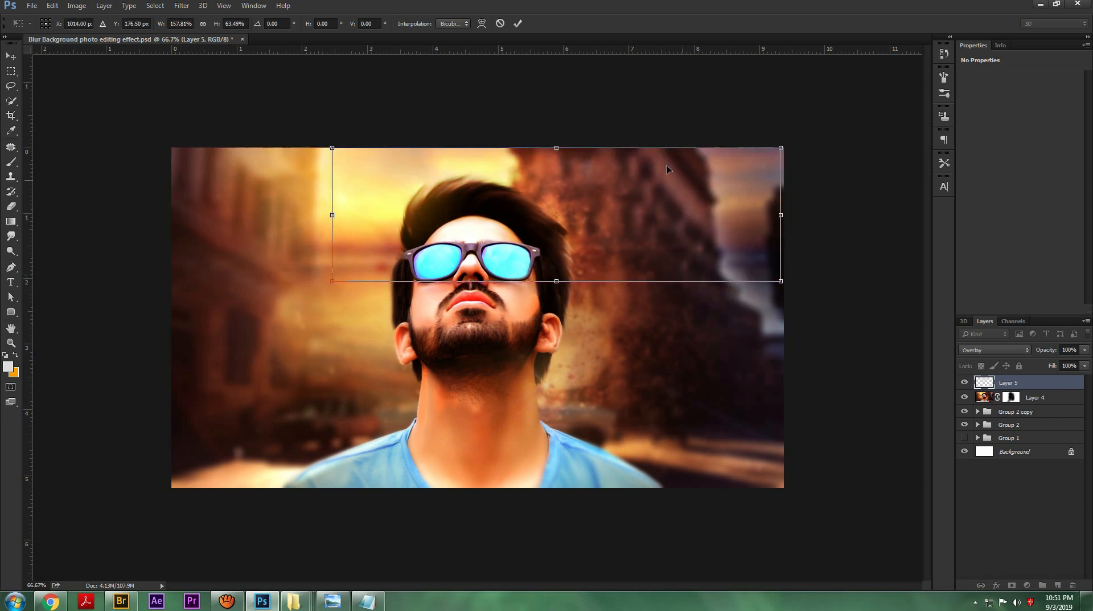
pyautogui.click(518, 23)
pyautogui.press('g')
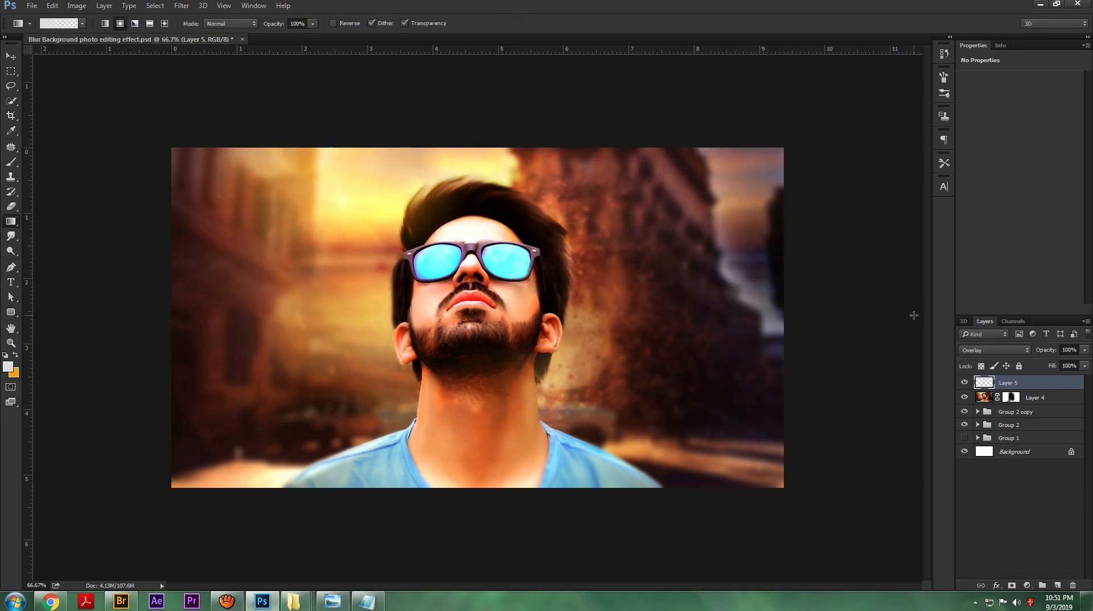
# Step: Duplicate the Overlay glow layer, set the copy's opacity to 95%, and save the document
pyautogui.hotkey('ctrl', 'j')
pyautogui.hotkey('ctrl', 's')
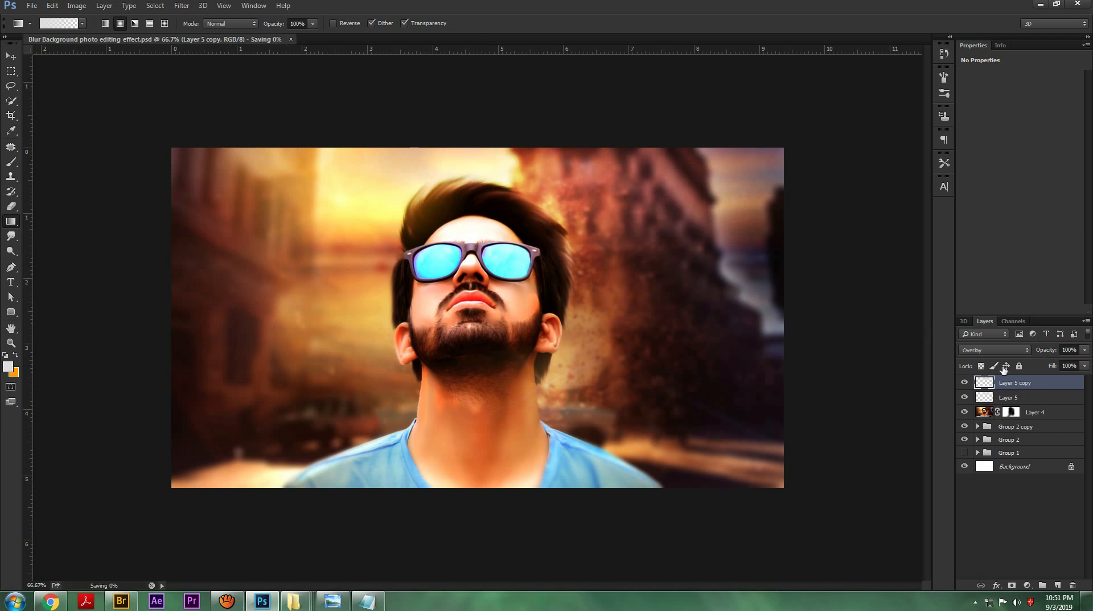
pyautogui.moveTo(1031, 353); pyautogui.dragTo(1037, 353)
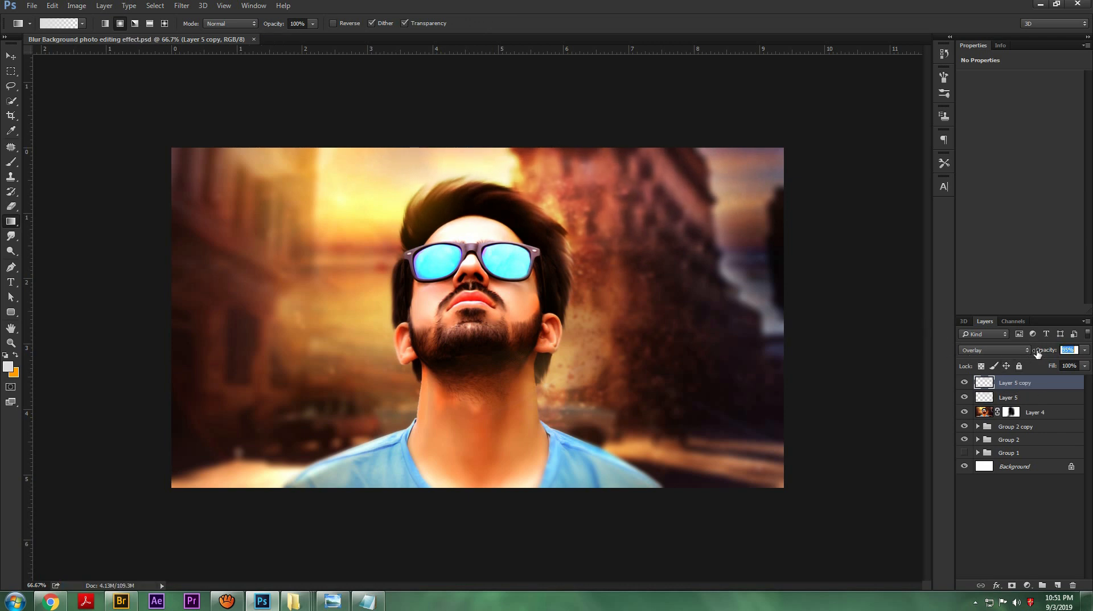
pyautogui.press('Return')
pyautogui.hotkey('ctrl', '-')
pyautogui.hotkey('ctrl', '-')
pyautogui.hotkey('ctrl', 's')
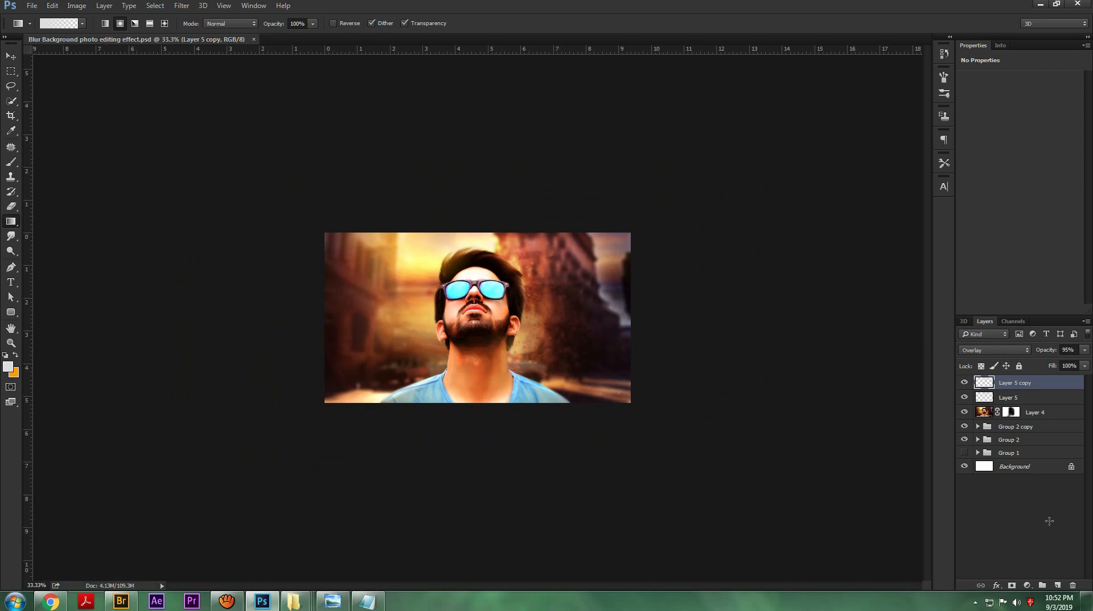
# Step: Fill a new top layer and darken it to solid black with Levels output white 0, at 86% layer opacity
pyautogui.click(1057, 586)
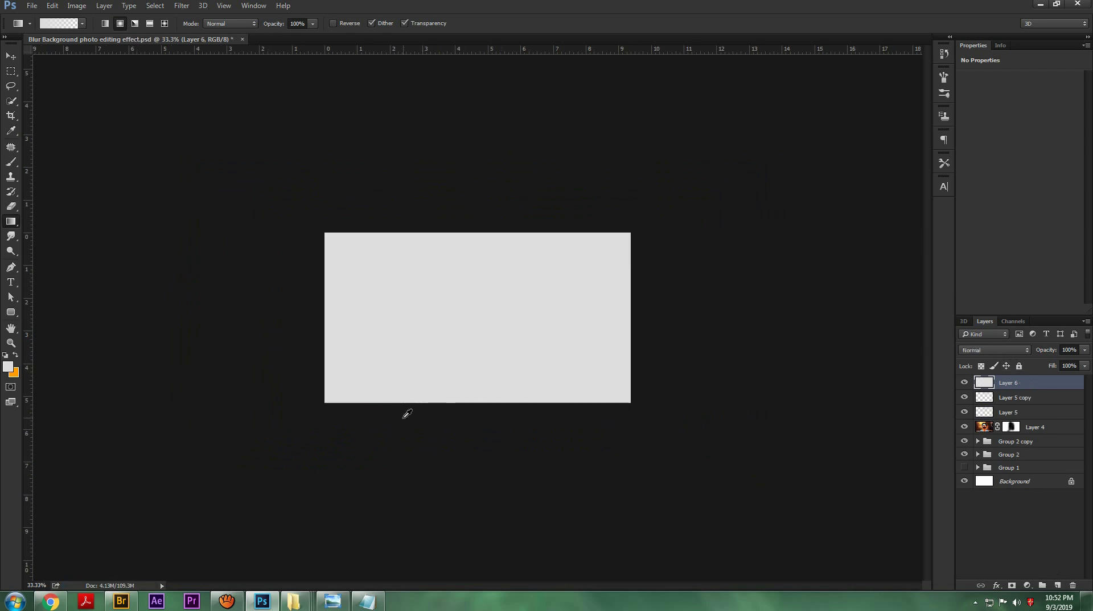
pyautogui.hotkey('ctrl', 'l')
pyautogui.moveTo(998, 290); pyautogui.dragTo(616, 317)
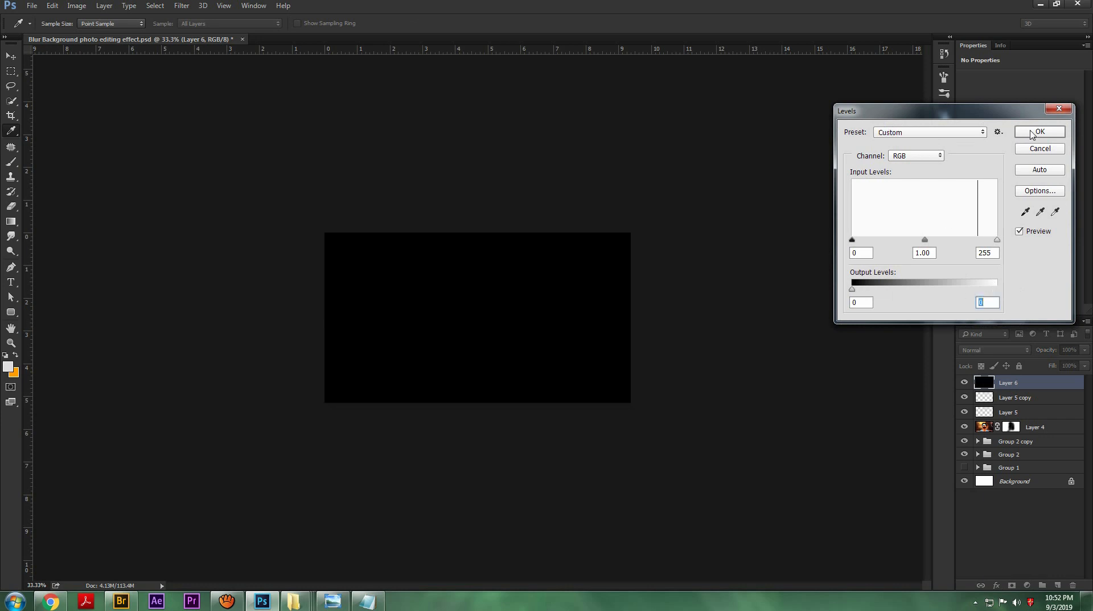
pyautogui.click(1031, 133)
pyautogui.moveTo(1047, 352); pyautogui.dragTo(1035, 353)
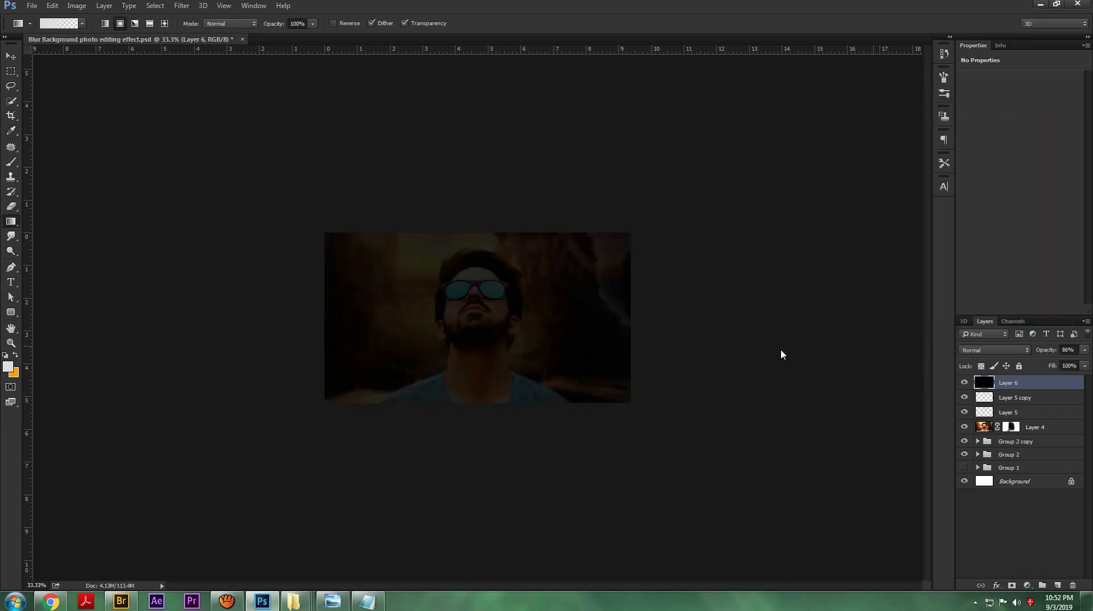
pyautogui.press('b')
pyautogui.press(']')
pyautogui.press(']')
pyautogui.press(']')
pyautogui.press(']')
pyautogui.press(']')
pyautogui.press(']')
pyautogui.press(']')
pyautogui.press(']')
pyautogui.press(']')
pyautogui.moveTo(465, 238)
pyautogui.mouseDown()
pyautogui.moveTo(498, 237)
pyautogui.moveTo(441, 220)
pyautogui.mouseUp()
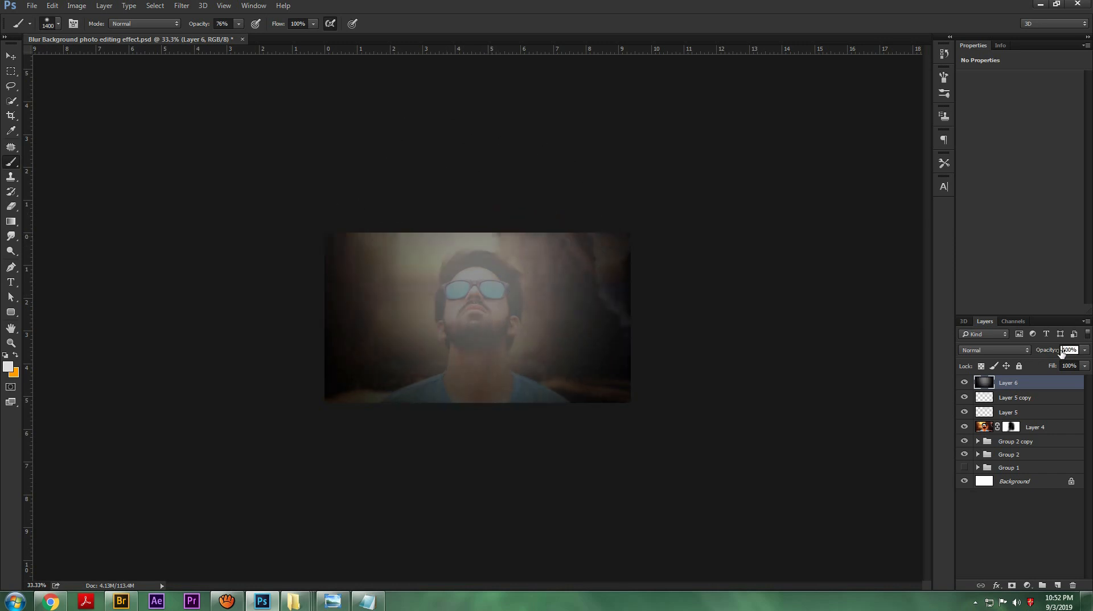
pyautogui.moveTo(1039, 352); pyautogui.dragTo(1054, 352)
pyautogui.hotkey('ctrl', 'alt', 'z')
pyautogui.hotkey('ctrl', 'alt', 'z')
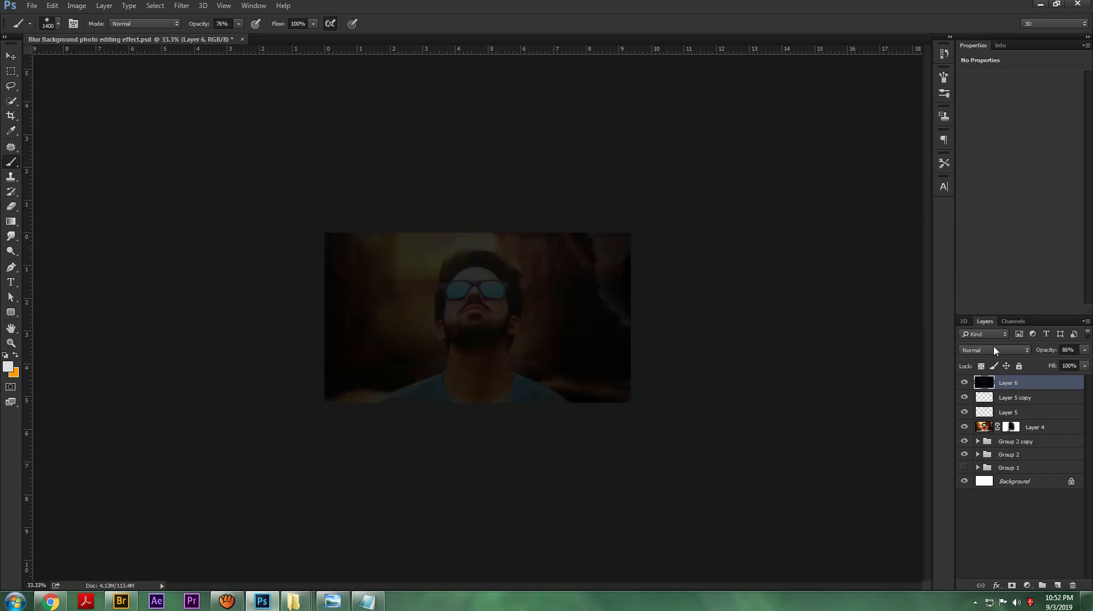
# Step: Erase the black layer over the man and central background with a size 1300 Eraser to form a vignette, with layer opacity at 100%
pyautogui.press('e')
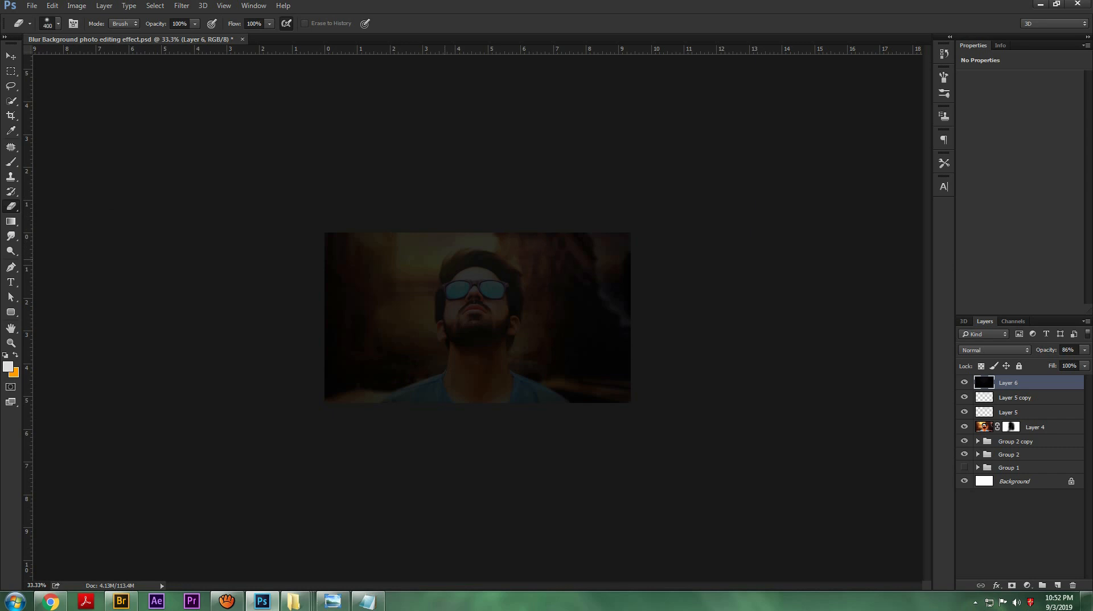
pyautogui.click(483, 176)
pyautogui.click(478, 265)
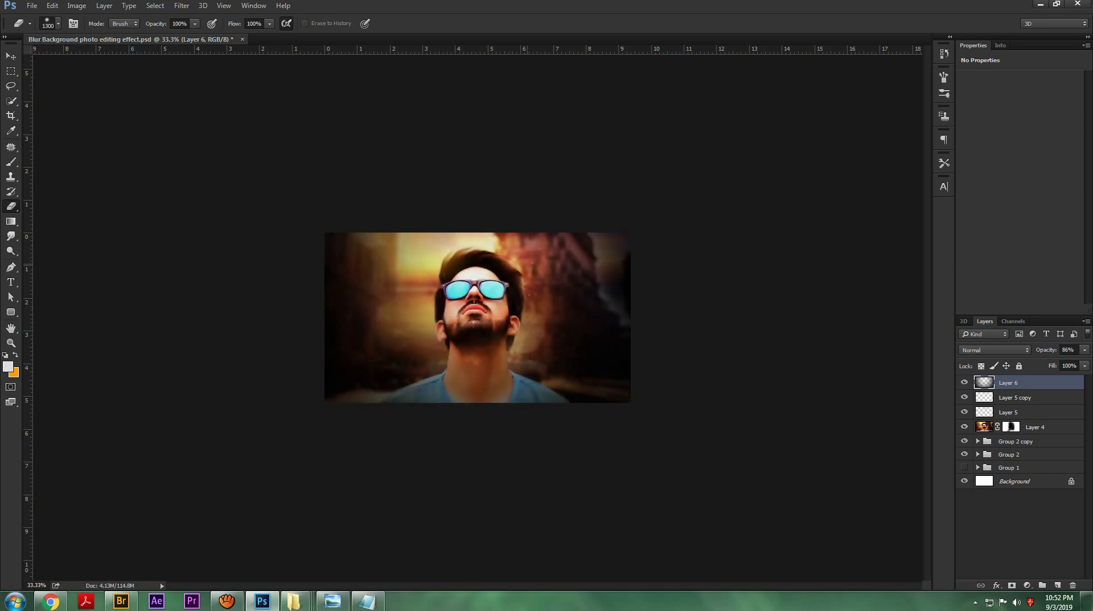
pyautogui.moveTo(1043, 351); pyautogui.dragTo(1091, 348)
pyautogui.click(376, 209)
pyautogui.click(373, 215)
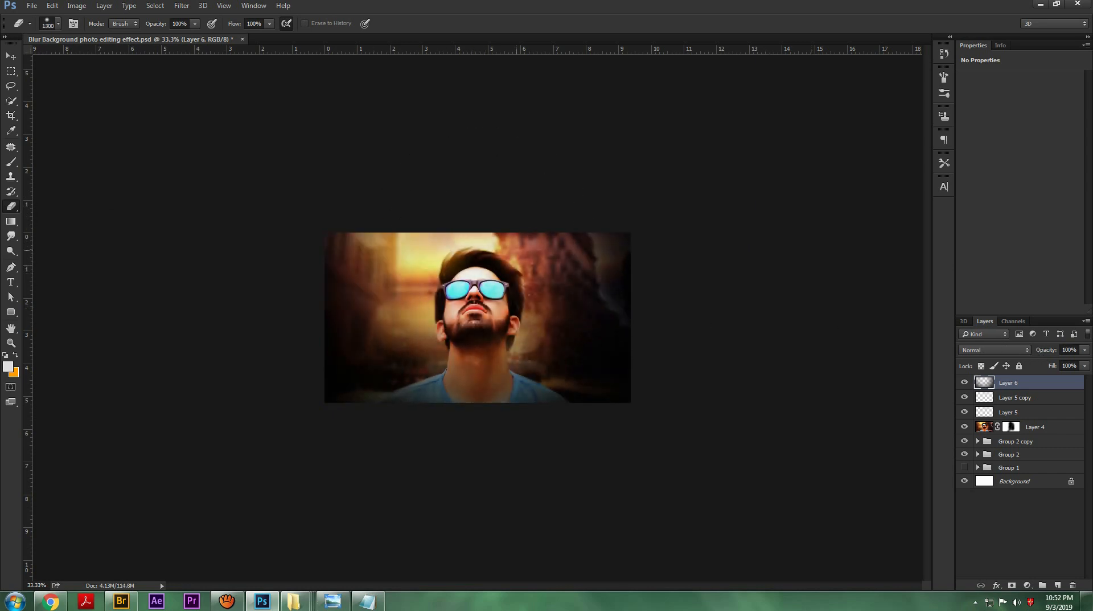
pyautogui.click(574, 223)
pyautogui.click(501, 380)
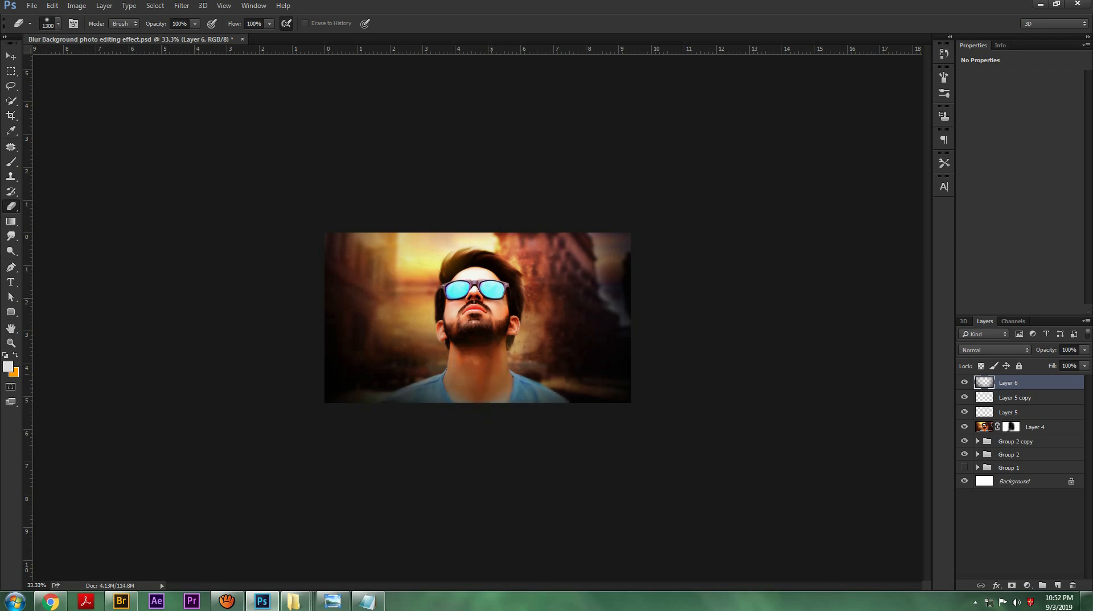
pyautogui.click(419, 394)
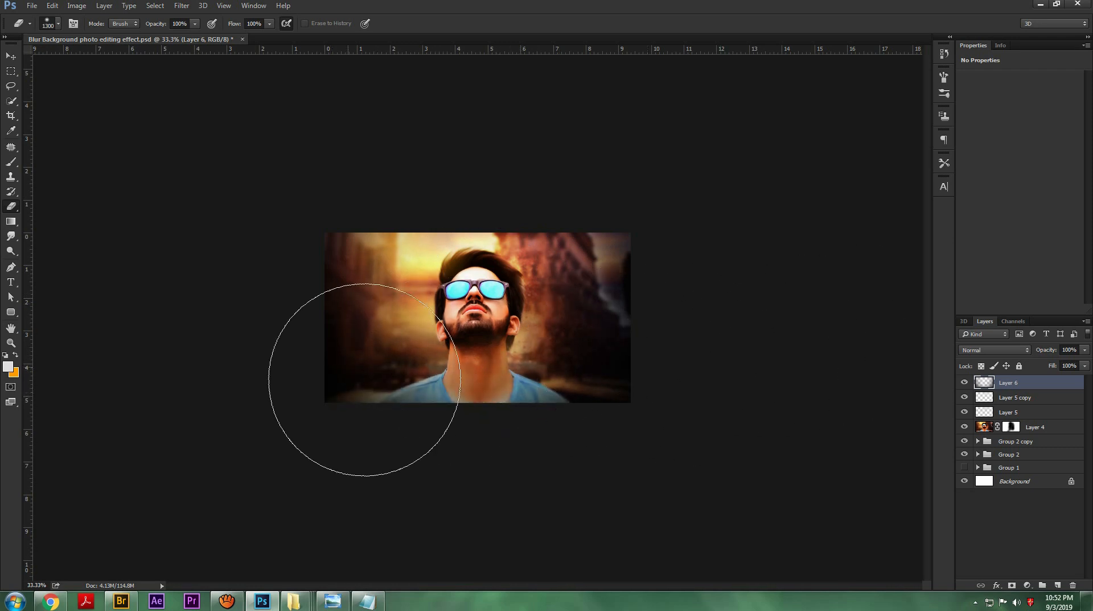
pyautogui.click(501, 443)
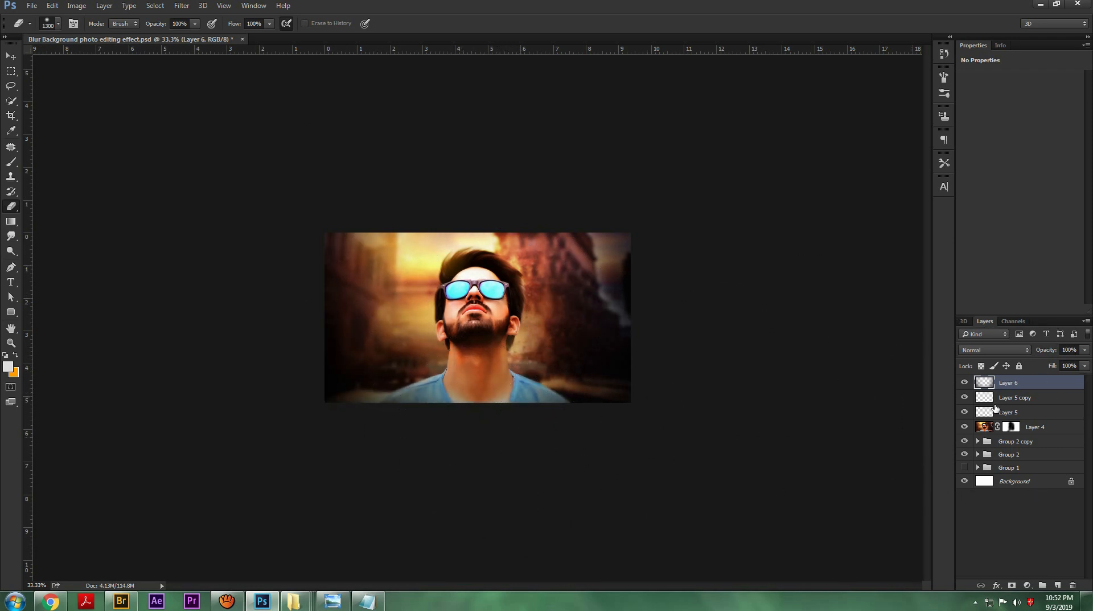
# Step: Compare the image with and without the vignette layer, set its opacity to 73%, and save the document
pyautogui.hotkey('ctrl', '+')
pyautogui.hotkey('ctrl', '+')
pyautogui.click(965, 382)
pyautogui.click(964, 382)
pyautogui.click(965, 383)
pyautogui.click(965, 383)
pyautogui.moveTo(1032, 353); pyautogui.dragTo(1034, 354)
pyautogui.hotkey('ctrl', '-')
pyautogui.hotkey('ctrl', '-')
pyautogui.hotkey('ctrl', '-')
pyautogui.hotkey('ctrl', '-')
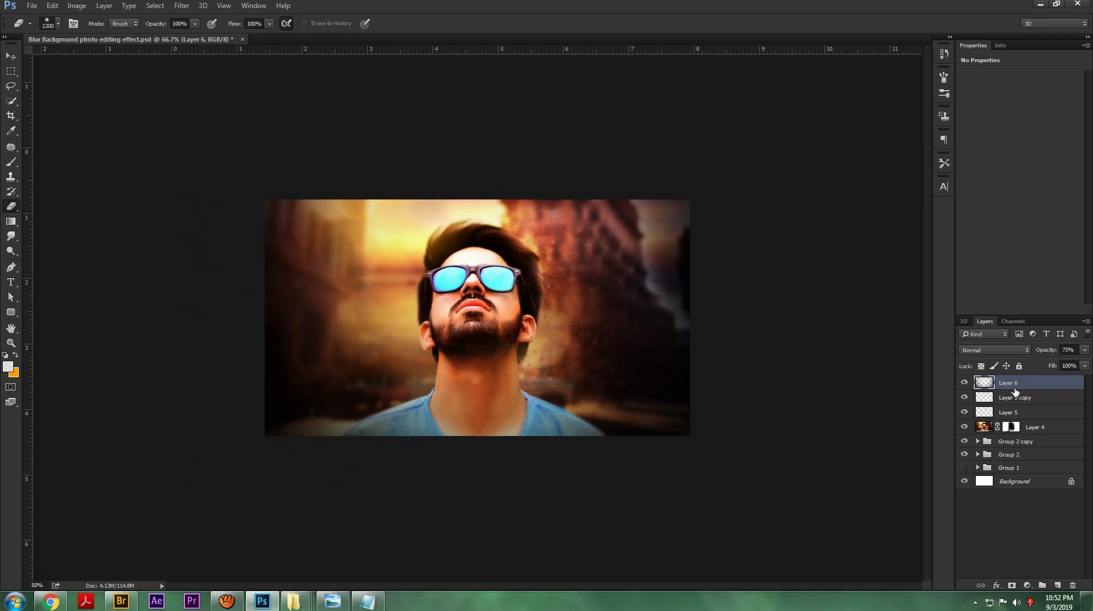
pyautogui.hotkey('ctrl', 's')
# Step: Set the foreground colour to black (000000) and touch up the vignette layer with a size 800 Brush
pyautogui.hotkey('ctrl', '+')
pyautogui.hotkey('ctrl', '+')
pyautogui.hotkey('ctrl', '+')
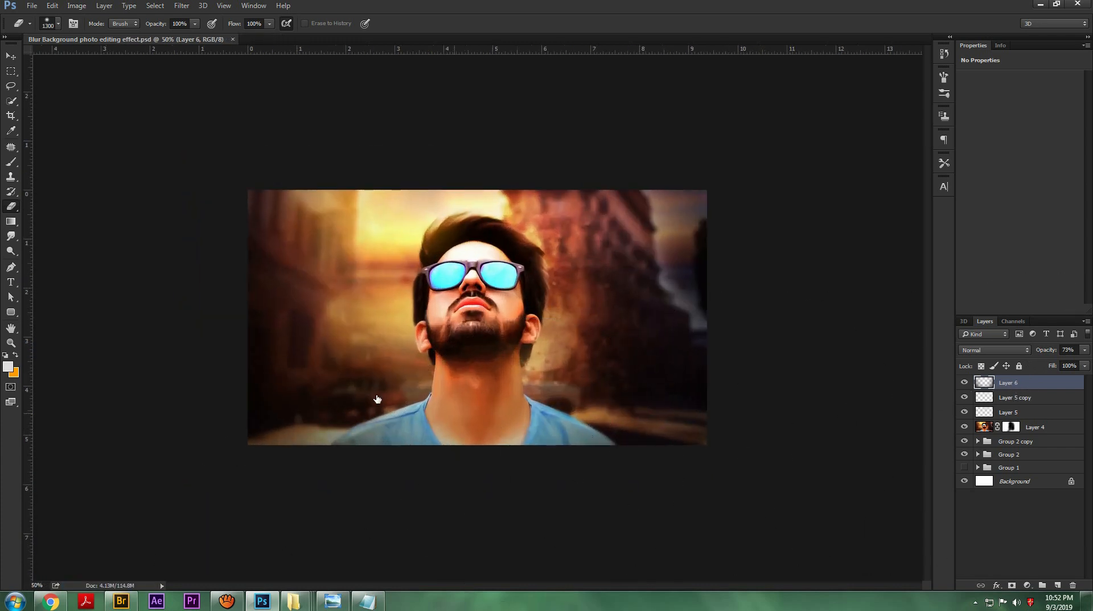
pyautogui.click(11, 162)
pyautogui.click(8, 366)
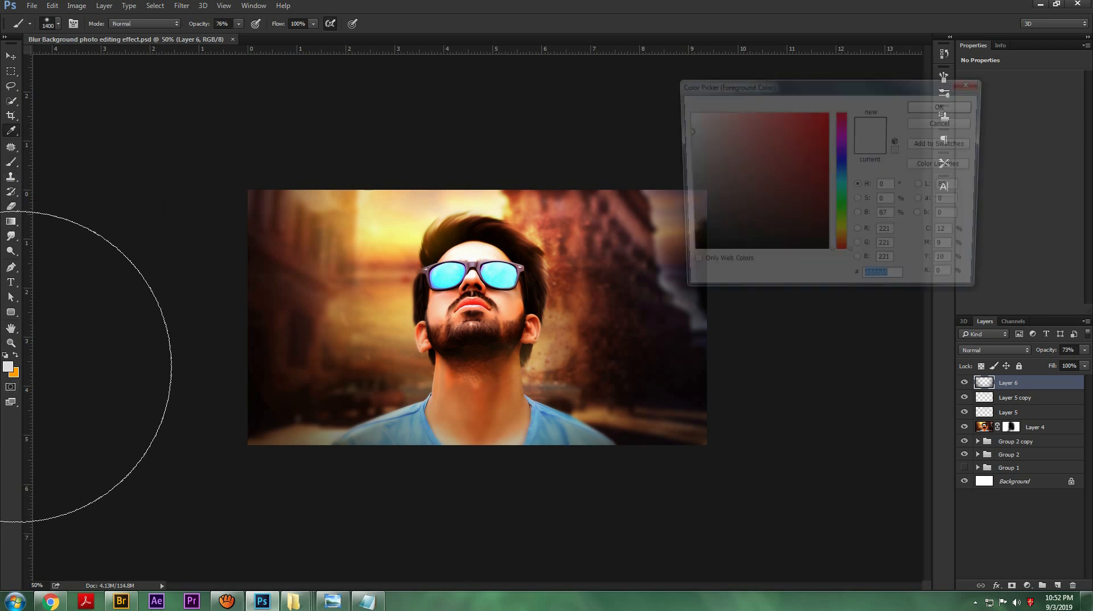
pyautogui.write('000000')
pyautogui.press('Return')
pyautogui.press('[')
pyautogui.press('[')
pyautogui.press('[')
pyautogui.press('[')
pyautogui.press('[')
pyautogui.press('[')
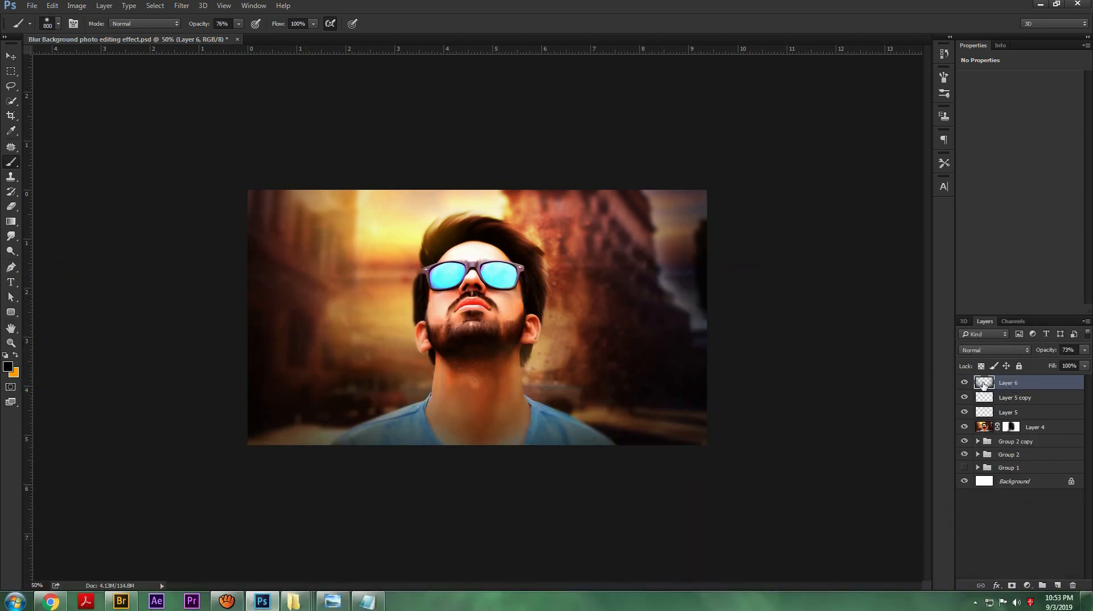
# Step: Place the flare-666138_1280 image as an embedded layer flipped horizontally and set its blending mode to Screen
pyautogui.click(30, 7)
pyautogui.click(91, 191)
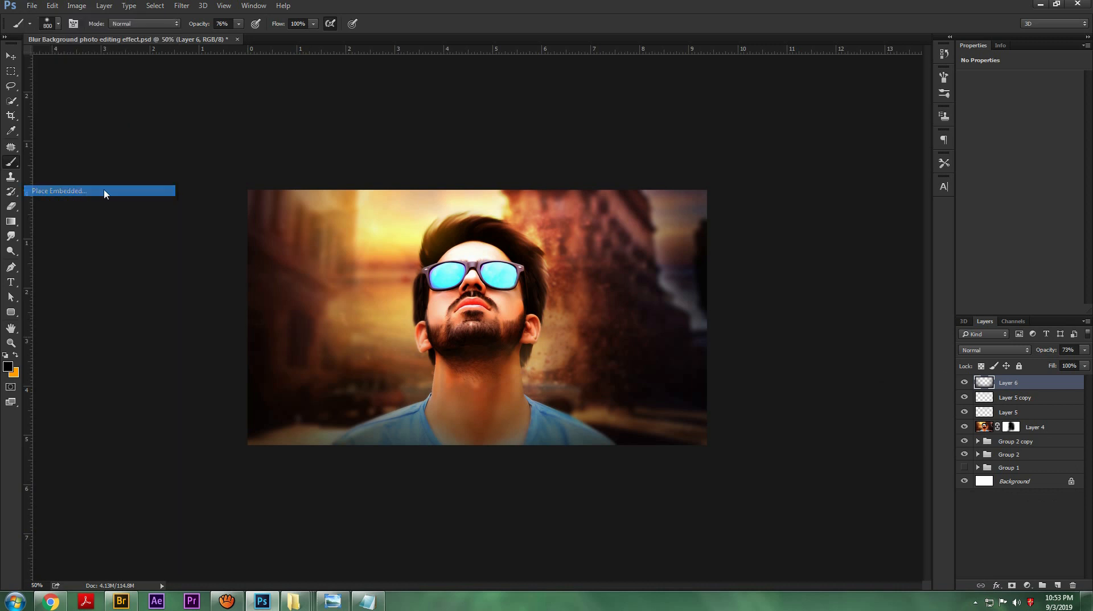
pyautogui.click(596, 241)
pyautogui.click(766, 465)
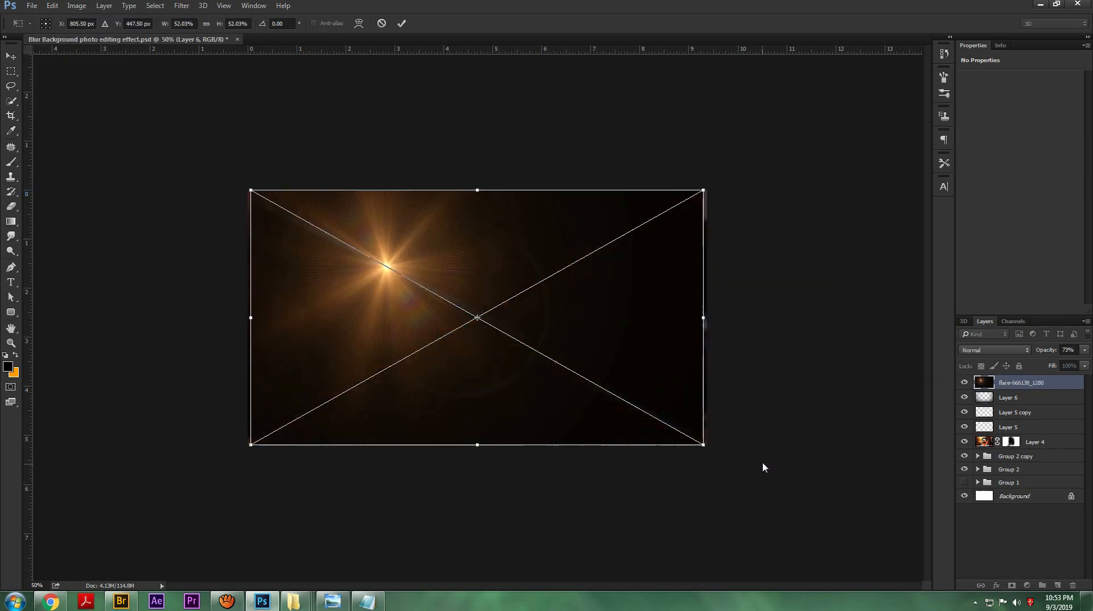
pyautogui.rightClick(597, 305)
pyautogui.click(621, 435)
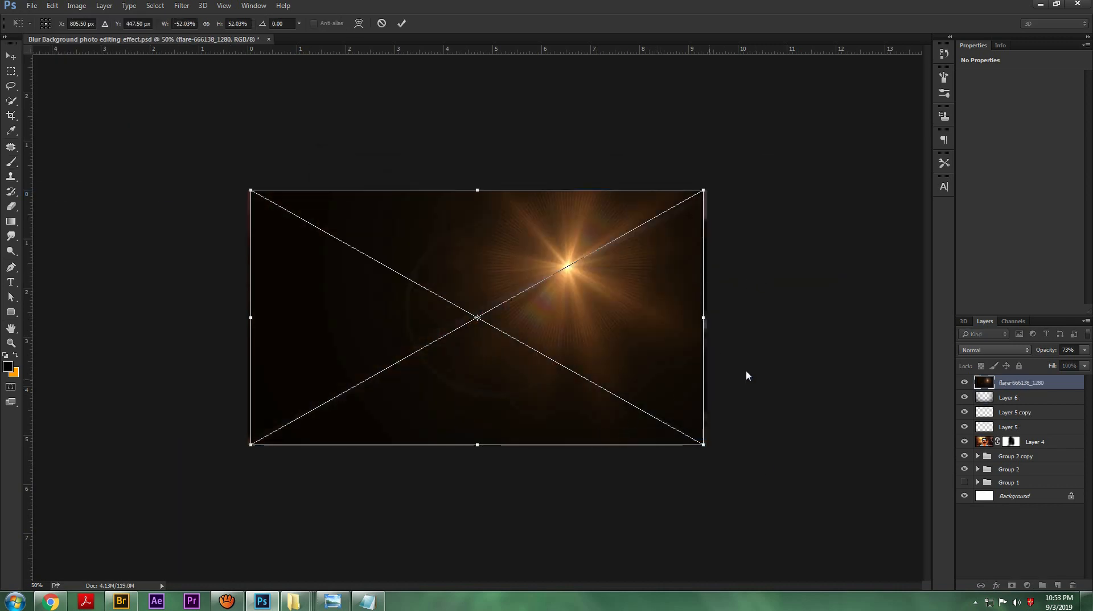
pyautogui.press('Return')
pyautogui.click(995, 350)
pyautogui.click(968, 429)
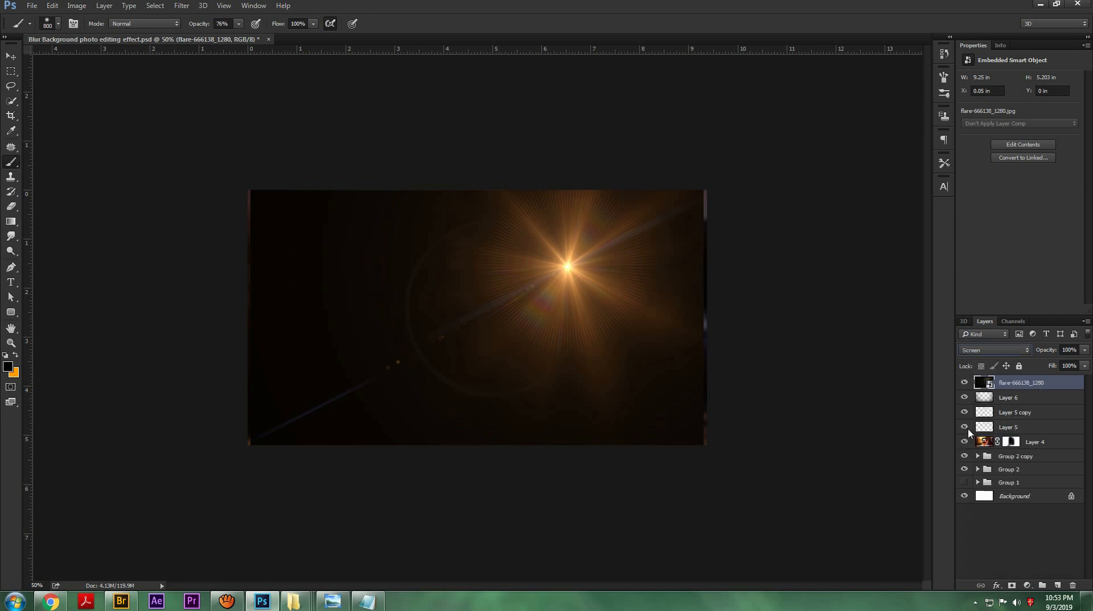
# Step: Scale the flare down to about 30% and position its bright centre on the outer edge of the man's sunglasses
pyautogui.hotkey('ctrl', 't')
pyautogui.moveTo(706, 190); pyautogui.dragTo(611, 223)
pyautogui.moveTo(594, 261); pyautogui.dragTo(507, 285)
pyautogui.moveTo(512, 225); pyautogui.dragTo(504, 232)
pyautogui.moveTo(488, 264); pyautogui.dragTo(490, 266)
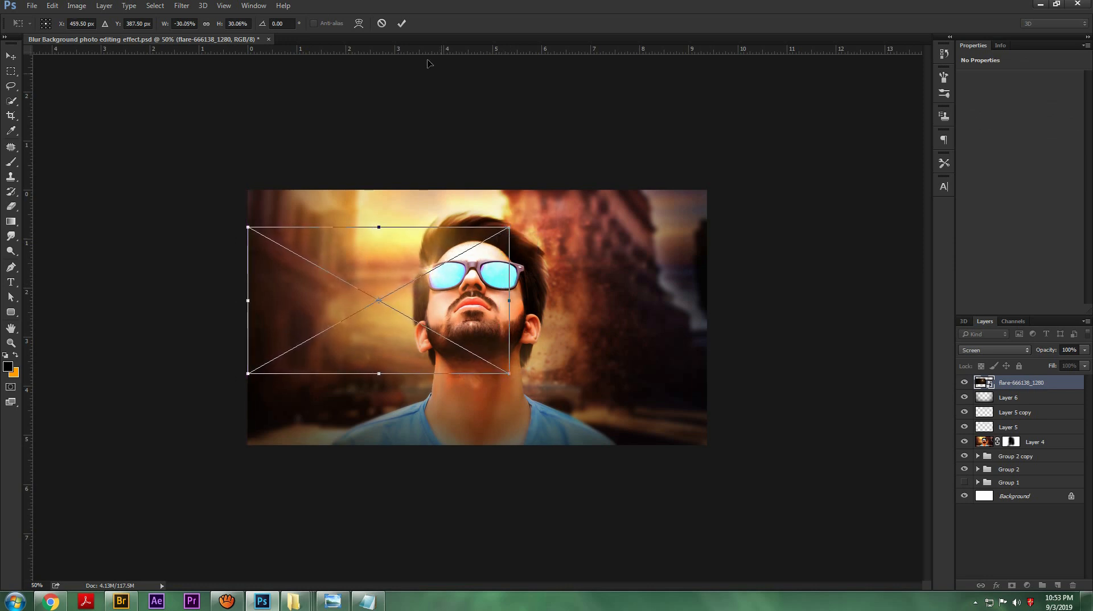
pyautogui.click(402, 23)
# Step: Rasterize the flare layer and erase its visible edges over the man with a size 250 Eraser
pyautogui.press('e')
pyautogui.rightClick(1010, 386)
pyautogui.click(912, 301)
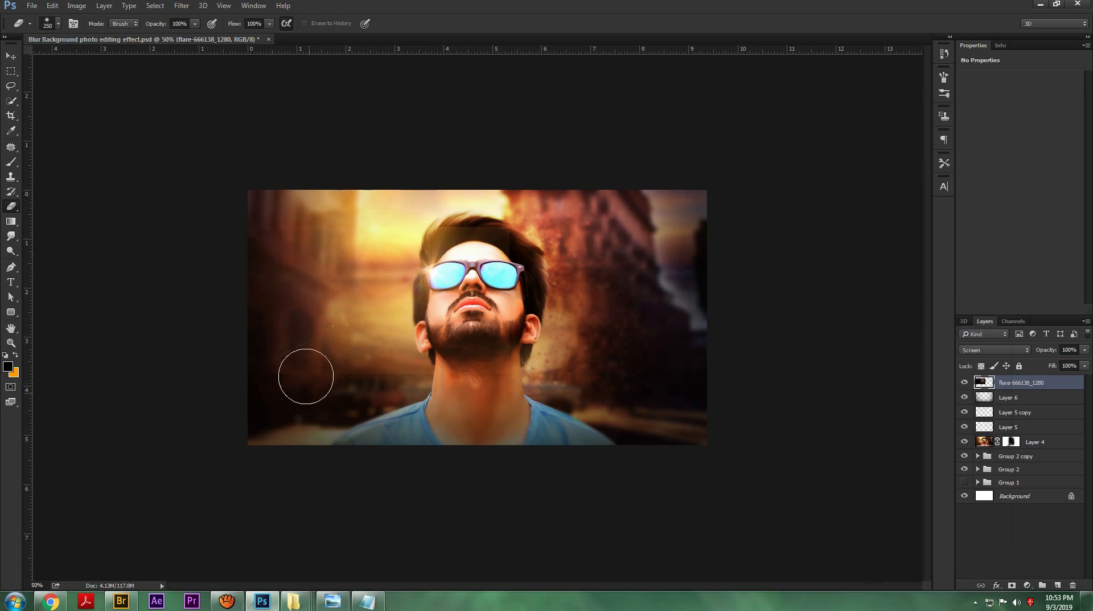
pyautogui.moveTo(517, 379)
pyautogui.mouseDown()
pyautogui.moveTo(471, 364)
pyautogui.moveTo(578, 252)
pyautogui.moveTo(516, 199)
pyautogui.moveTo(496, 214)
pyautogui.moveTo(438, 196)
pyautogui.mouseUp()
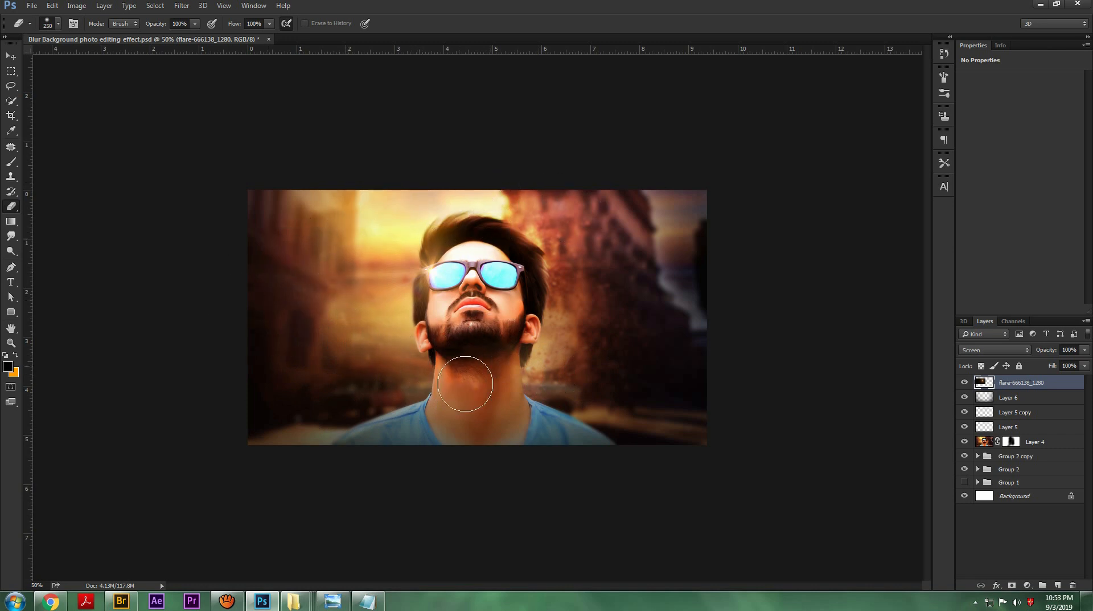
# Step: Adjust the flare layer's Levels to a midtone value of 0.53 and a white input of 225
pyautogui.hotkey('ctrl', 'l')
pyautogui.moveTo(997, 240); pyautogui.dragTo(941, 244)
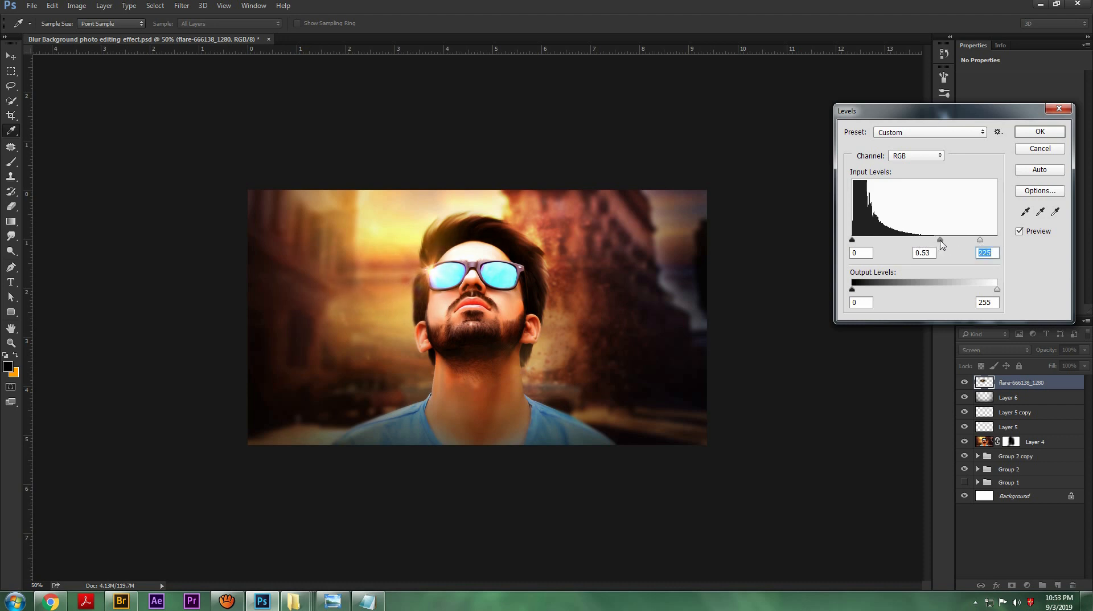
pyautogui.click(1039, 132)
# Step: Nudge the flare slightly at the edge of the sunglasses and save the document
pyautogui.hotkey('ctrl', 't')
pyautogui.moveTo(459, 291); pyautogui.dragTo(470, 293)
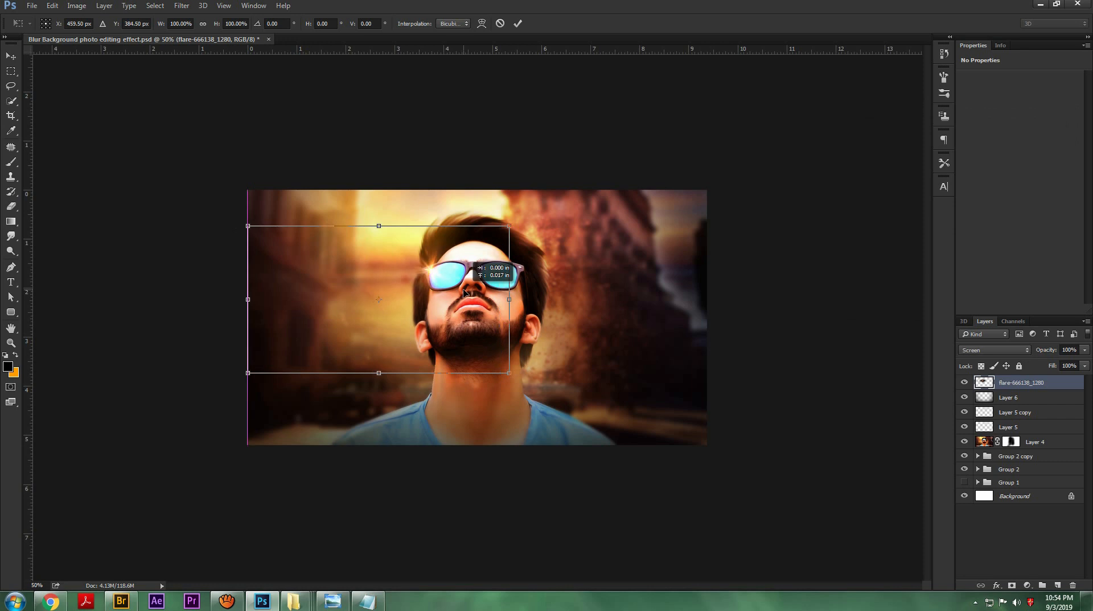
pyautogui.click(518, 23)
pyautogui.press('e')
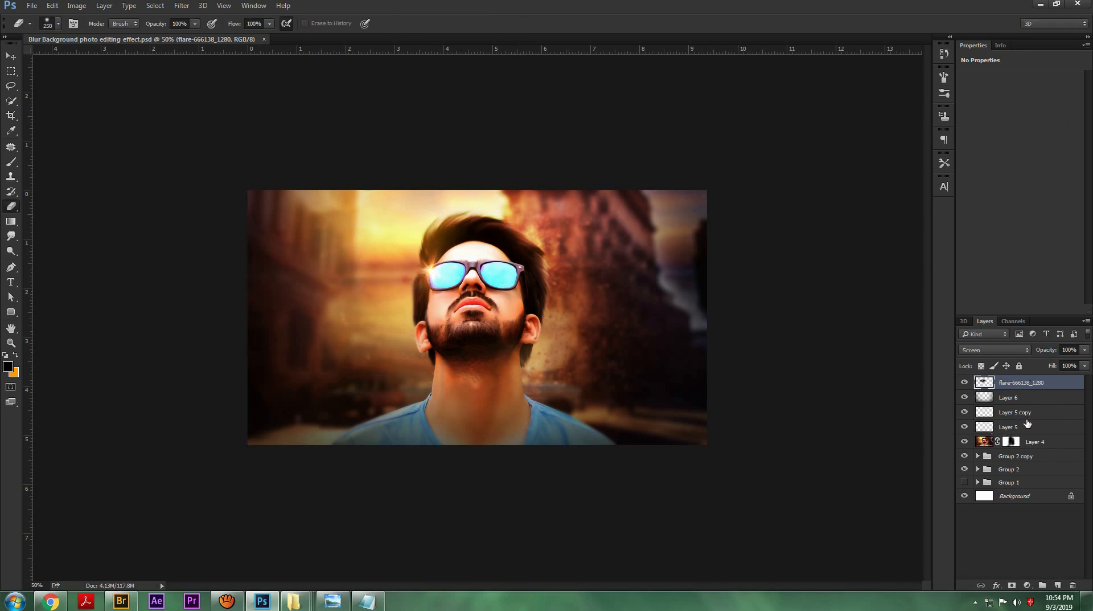
# Step: Group the layers from the flare down to Layer 4 and stamp all visible layers into a new merged layer
pyautogui.hotkey('ctrl', '-')
pyautogui.hotkey('ctrl', '-')
pyautogui.hotkey('ctrl', '+')
pyautogui.hotkey('ctrl', '+')
pyautogui.keyDown('shift'); pyautogui.click(1033, 450); pyautogui.keyUp('shift')
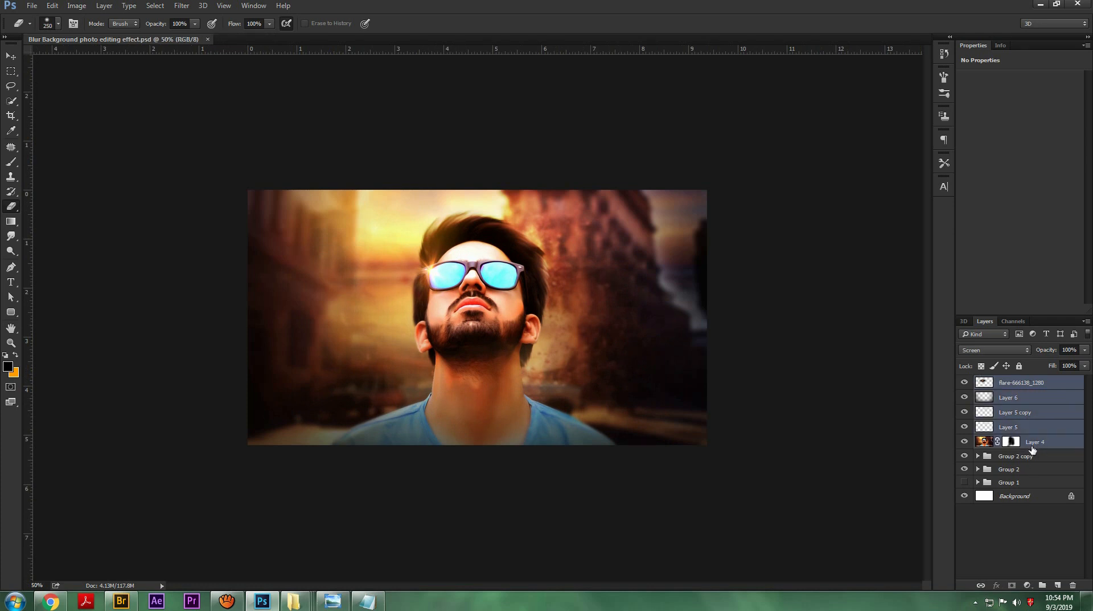
pyautogui.hotkey('ctrl', 'g')
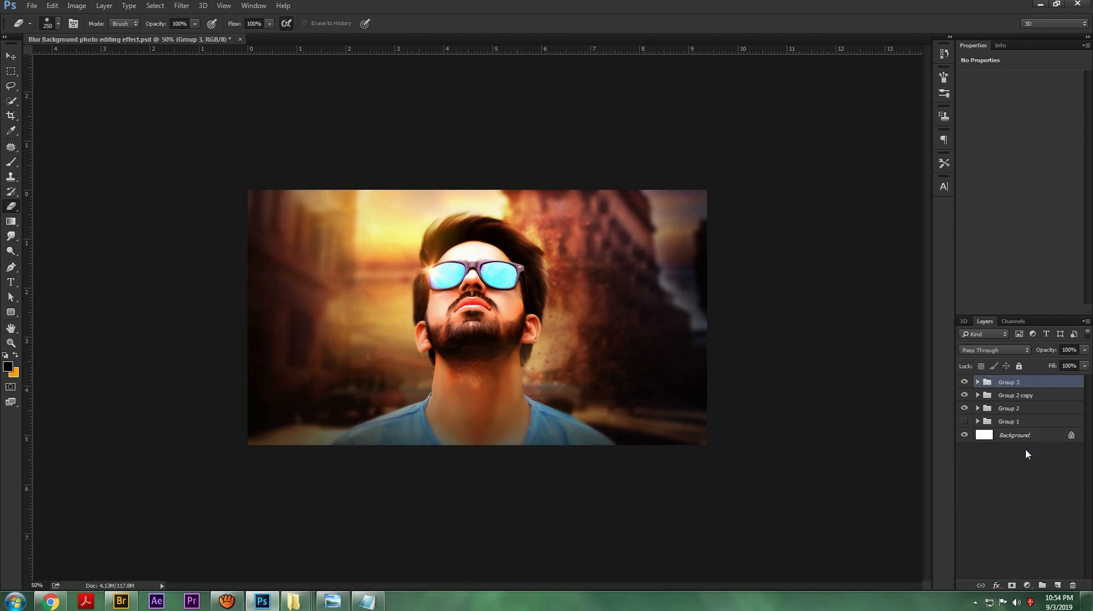
pyautogui.hotkey('ctrl', 'shift', 'alt', 'e')
# Step: Duplicate the merged layer and apply the Minimum filter to the copy with a very small radius, preserving Squareness
pyautogui.click(181, 5)
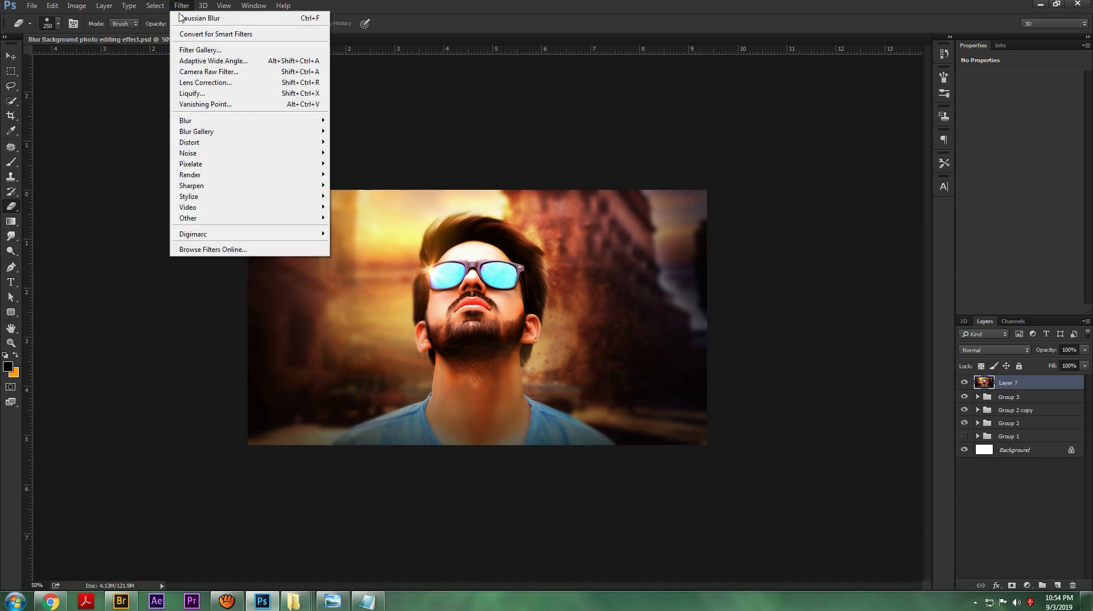
pyautogui.click(188, 9)
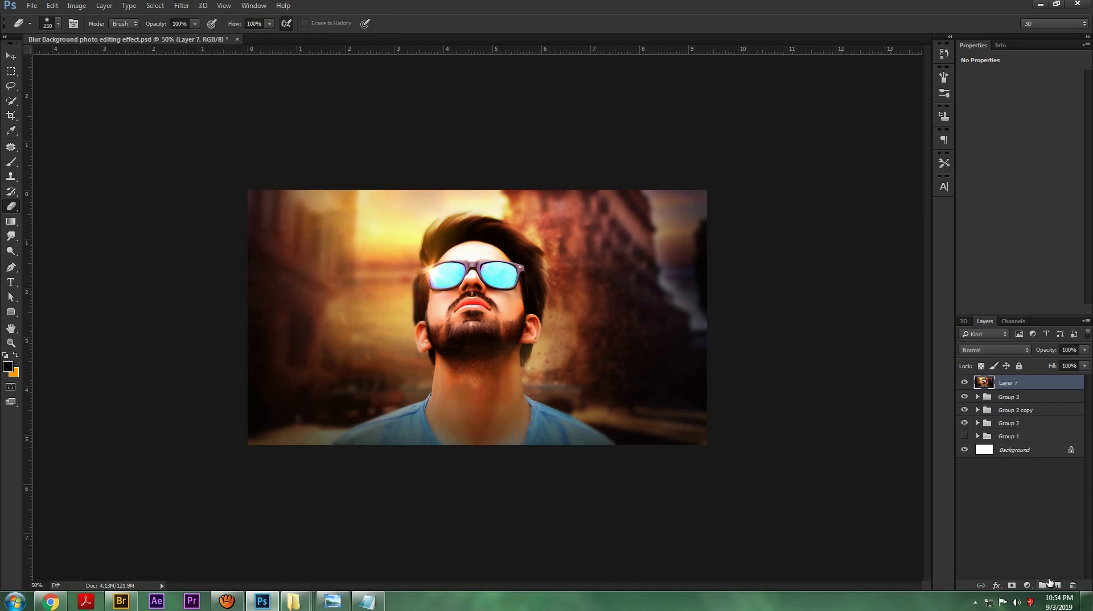
pyautogui.moveTo(1051, 582); pyautogui.dragTo(1056, 584)
pyautogui.click(181, 5)
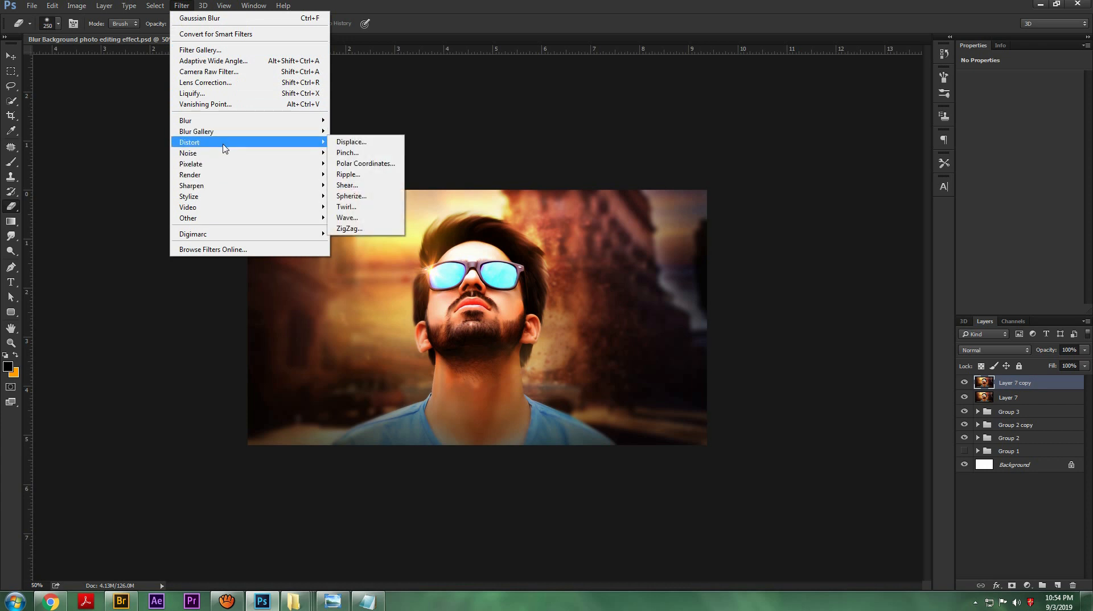
pyautogui.moveTo(268, 217)
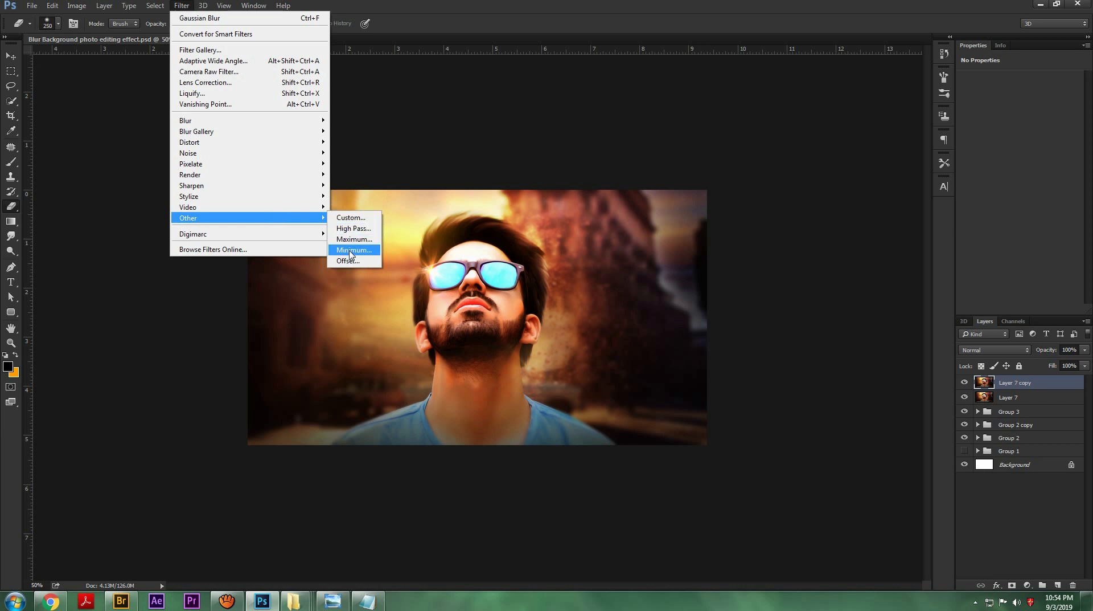
pyautogui.click(349, 249)
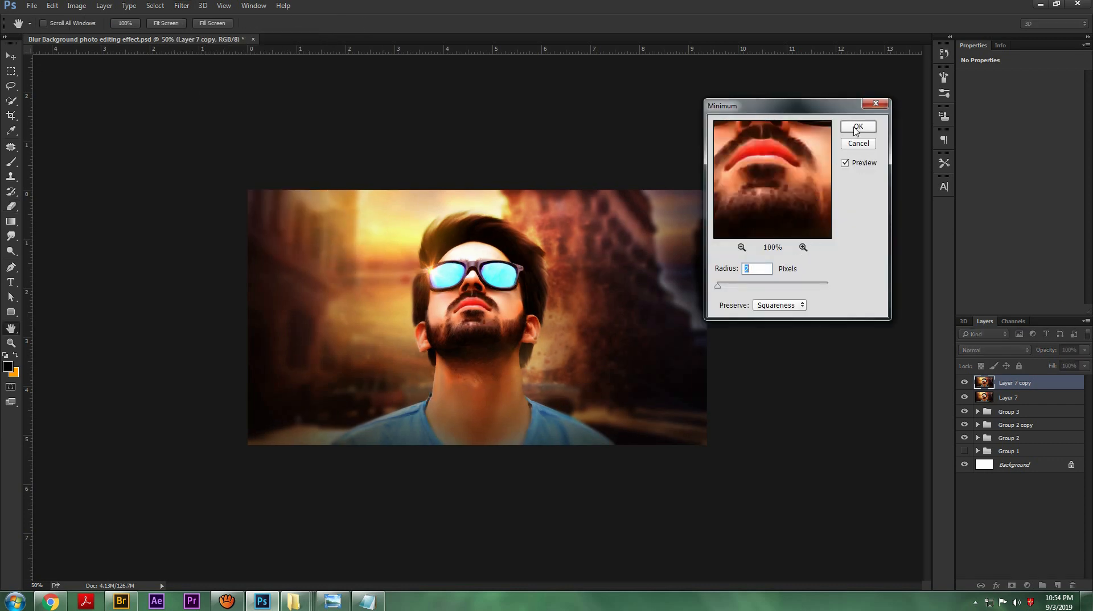
pyautogui.moveTo(726, 290); pyautogui.dragTo(733, 291)
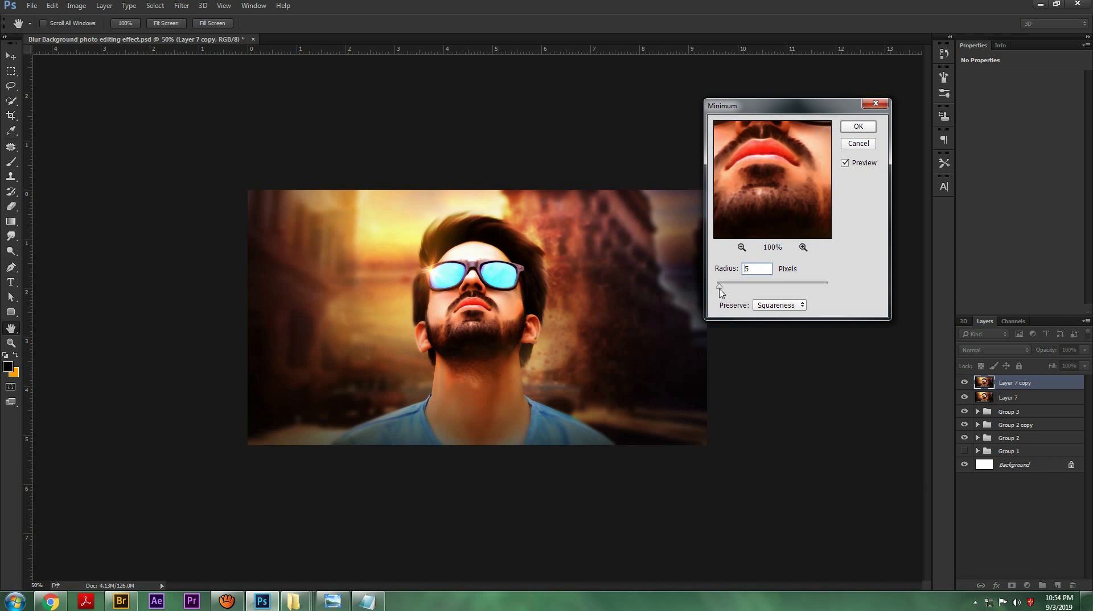
pyautogui.moveTo(720, 290); pyautogui.dragTo(717, 286)
pyautogui.click(859, 126)
pyautogui.press('e')
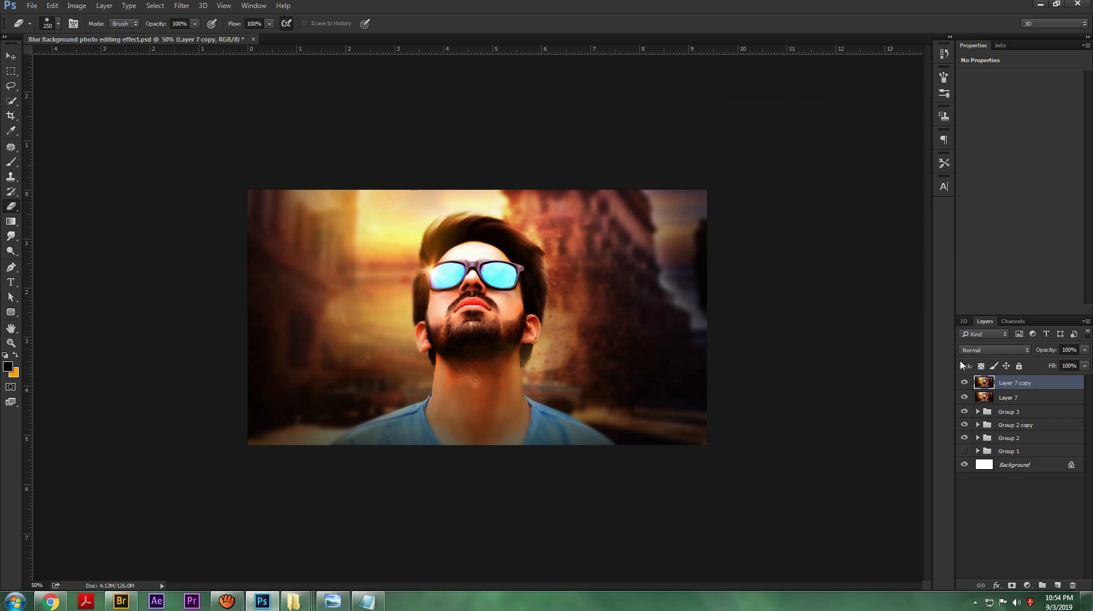
# Step: Try inverting the copied layer and blending it with Lighten, Color Dodge and Overlay, undoing the inversion along the way
pyautogui.hotkey('ctrl', 'i')
pyautogui.click(980, 350)
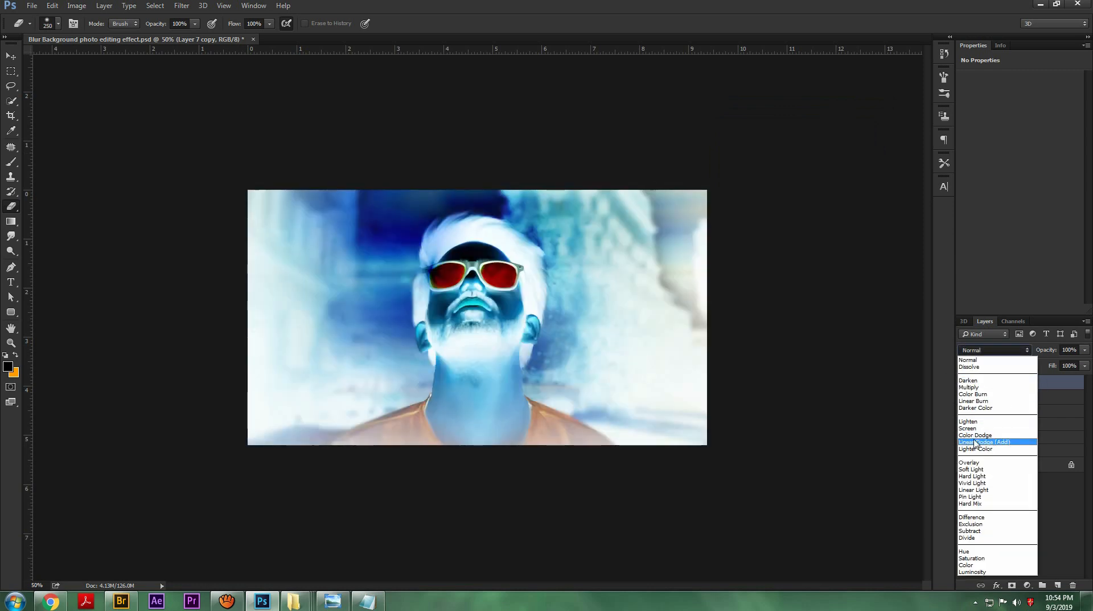
pyautogui.click(972, 424)
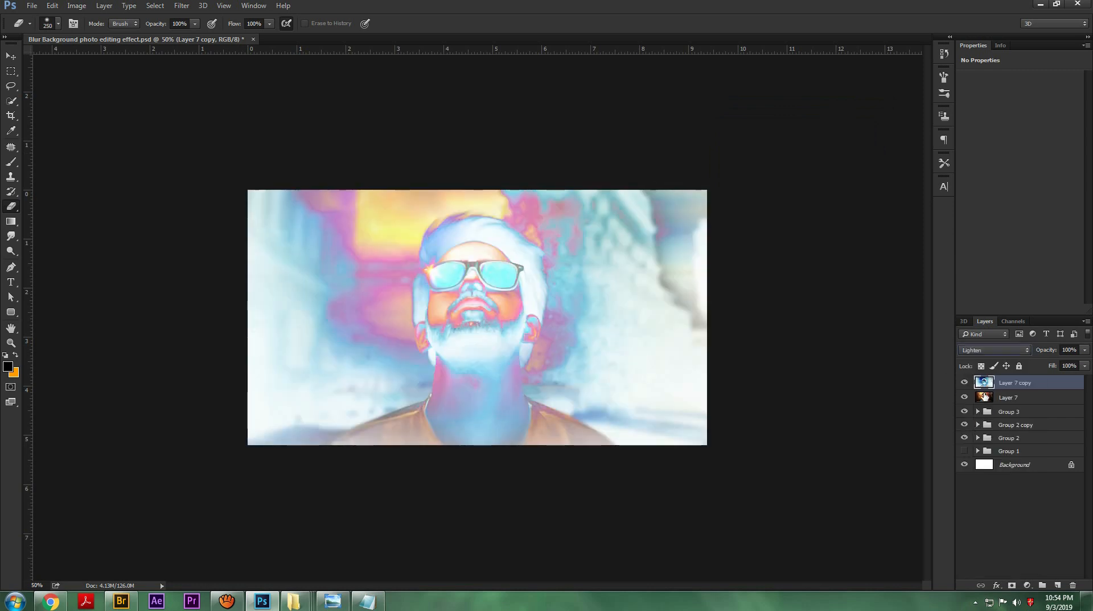
pyautogui.click(986, 350)
pyautogui.click(976, 436)
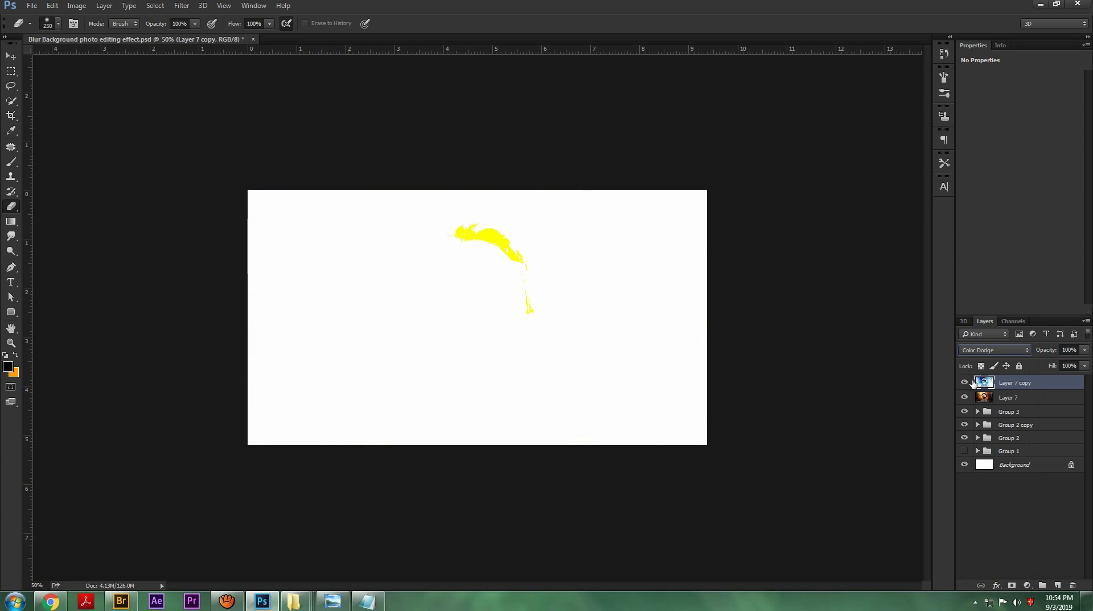
pyautogui.hotkey('ctrl', 'i')
pyautogui.click(976, 351)
pyautogui.click(974, 425)
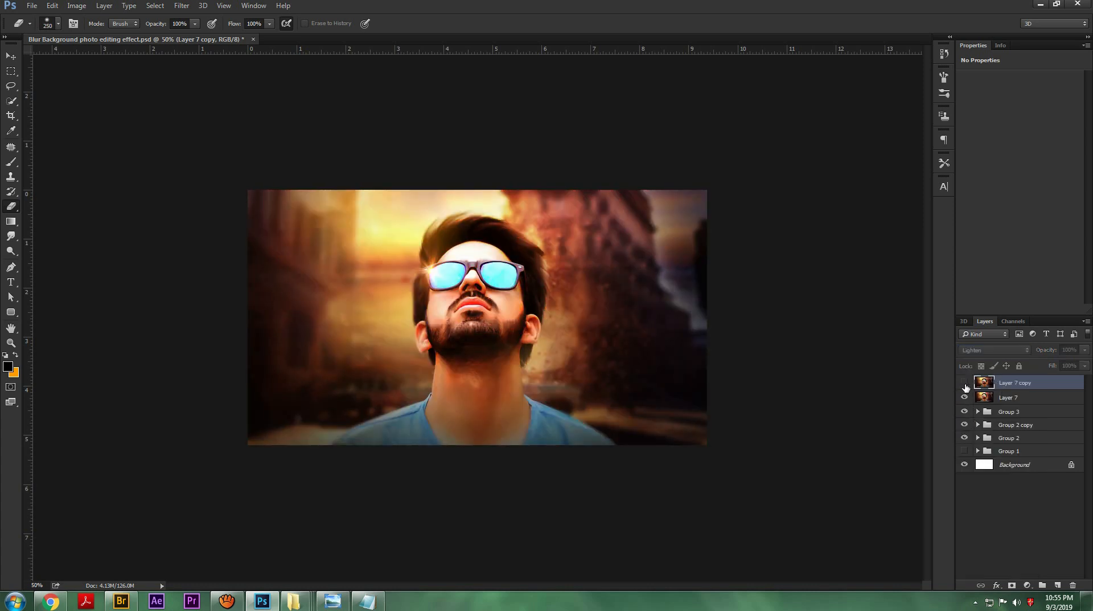
pyautogui.click(982, 351)
pyautogui.click(973, 462)
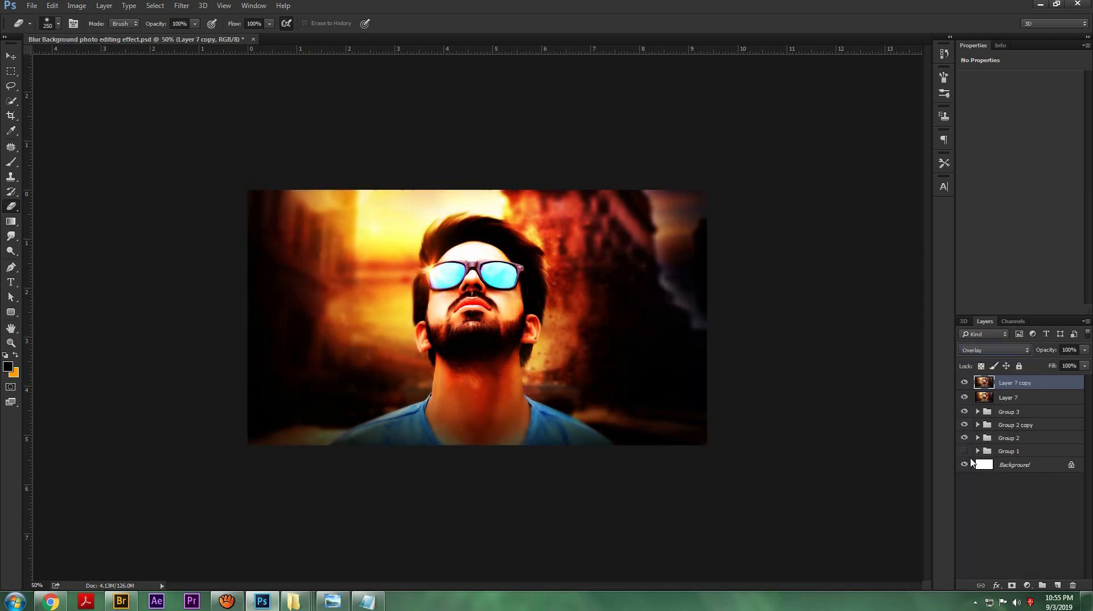
# Step: Set the copied layer to Soft Light at 48% opacity and erase most of it with a size 700 Eraser
pyautogui.click(990, 351)
pyautogui.click(975, 469)
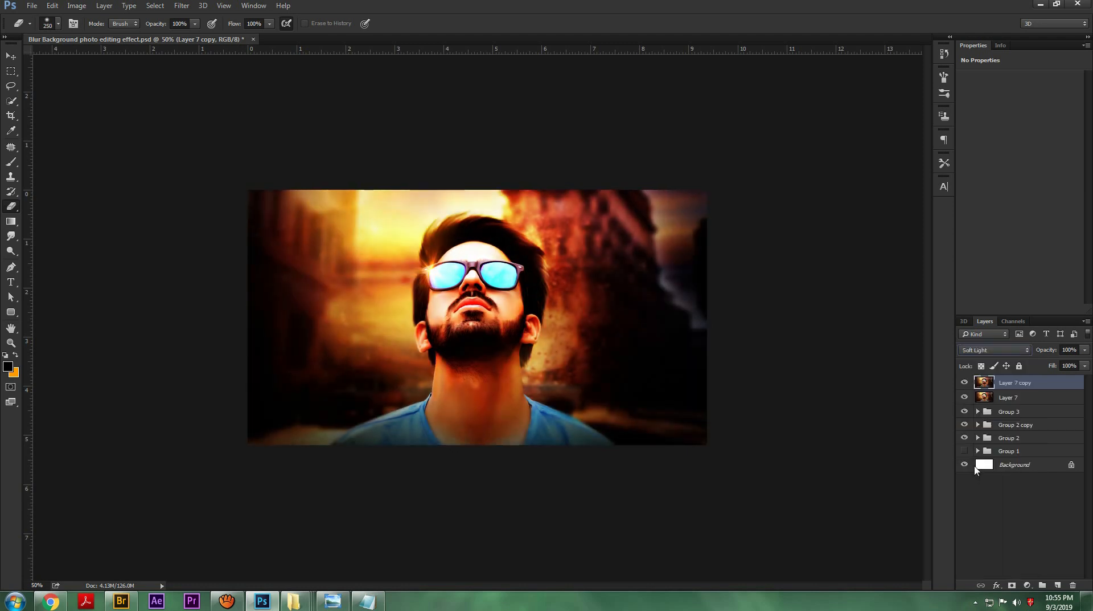
pyautogui.moveTo(1043, 353); pyautogui.dragTo(1017, 360)
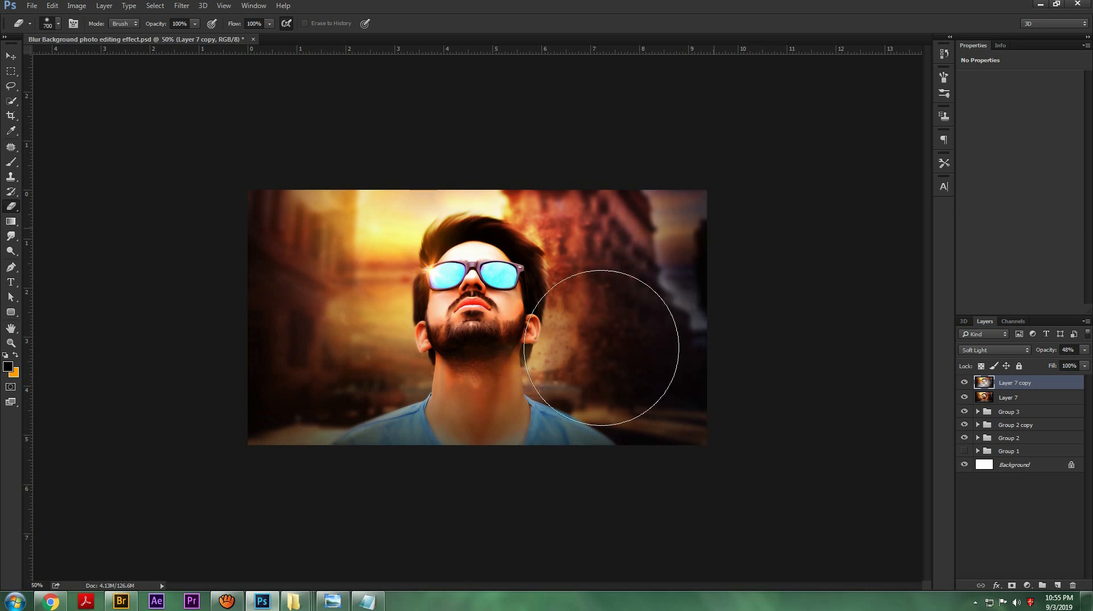
# Step: Compare the image with and without the Soft Light copy and save the document
pyautogui.click(965, 383)
pyautogui.click(964, 384)
pyautogui.click(965, 383)
pyautogui.click(965, 383)
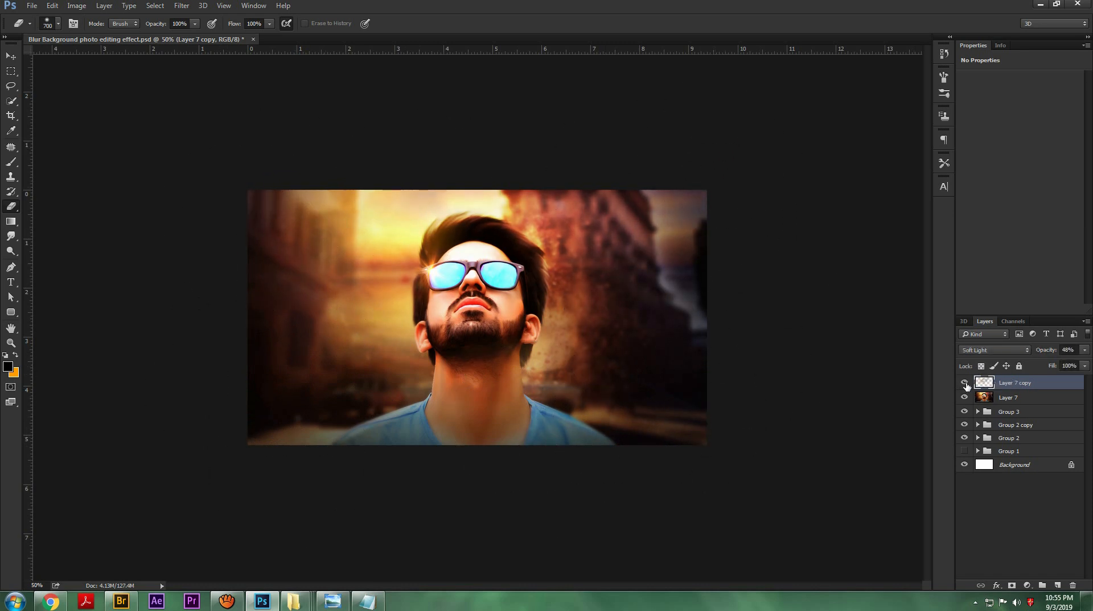
pyautogui.click(965, 384)
pyautogui.click(965, 383)
pyautogui.hotkey('ctrl', 's')
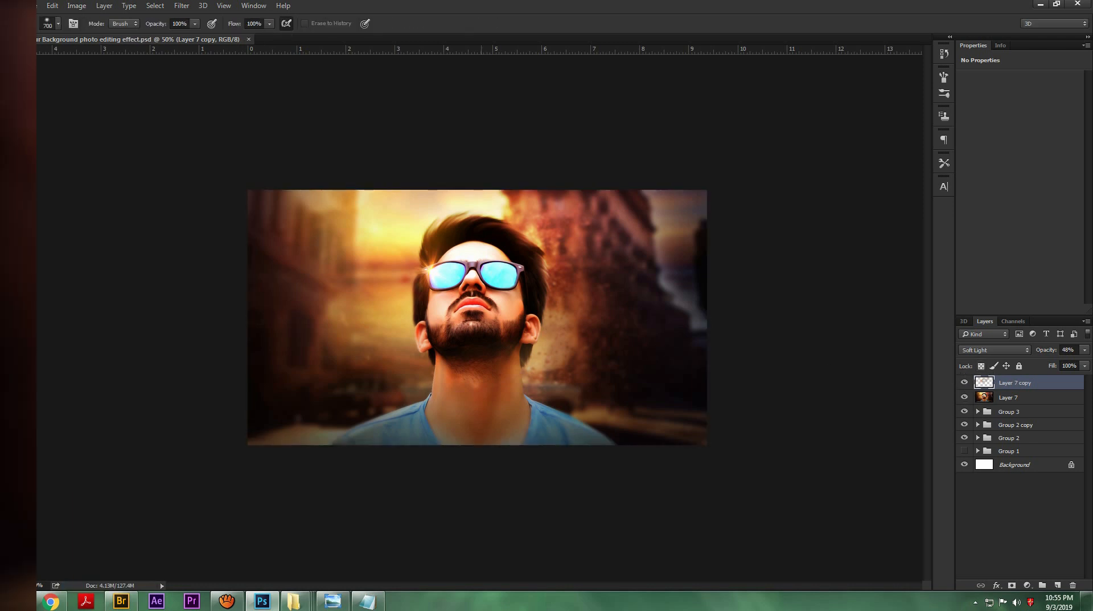